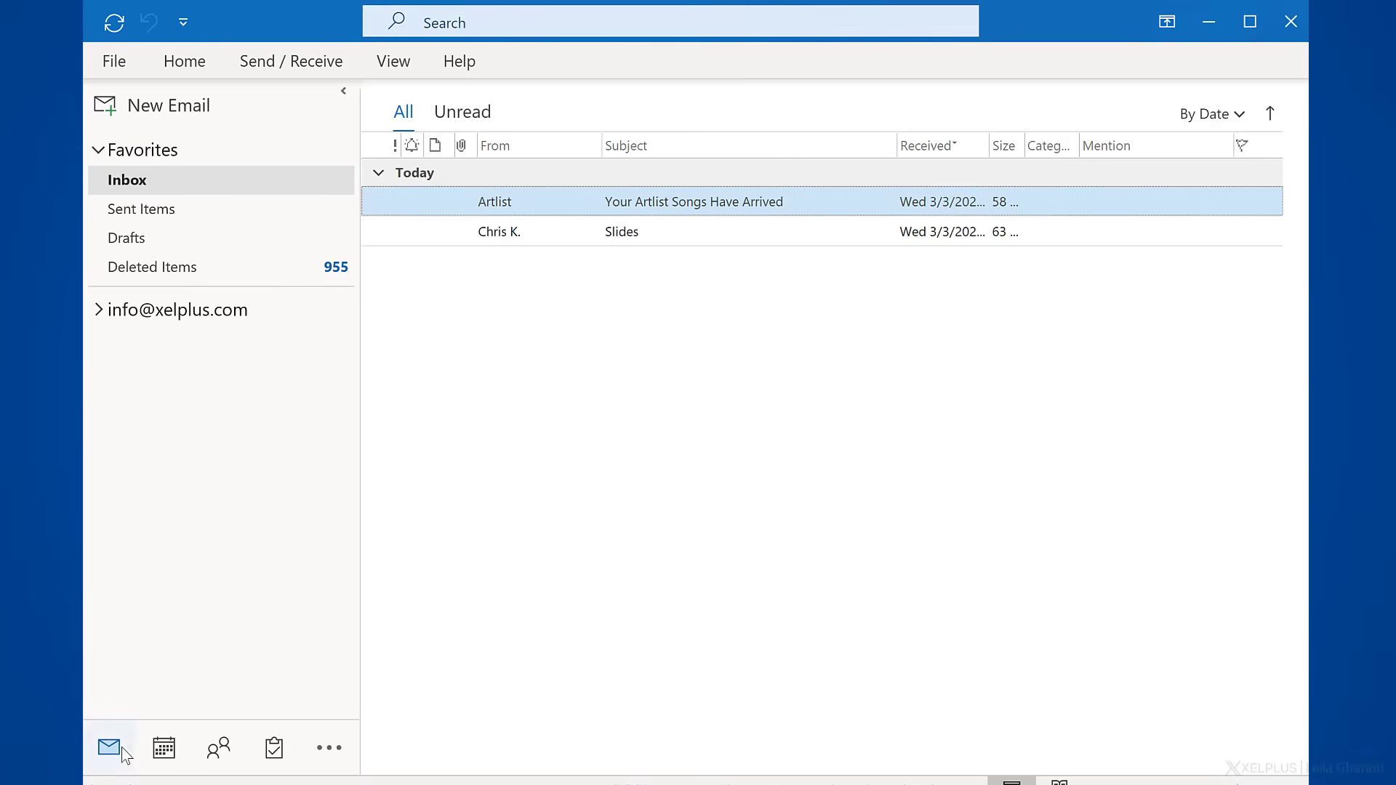
Browse Outlook's Tasks and Power Apps lists, then settle on the To-Do List.
click(272, 749)
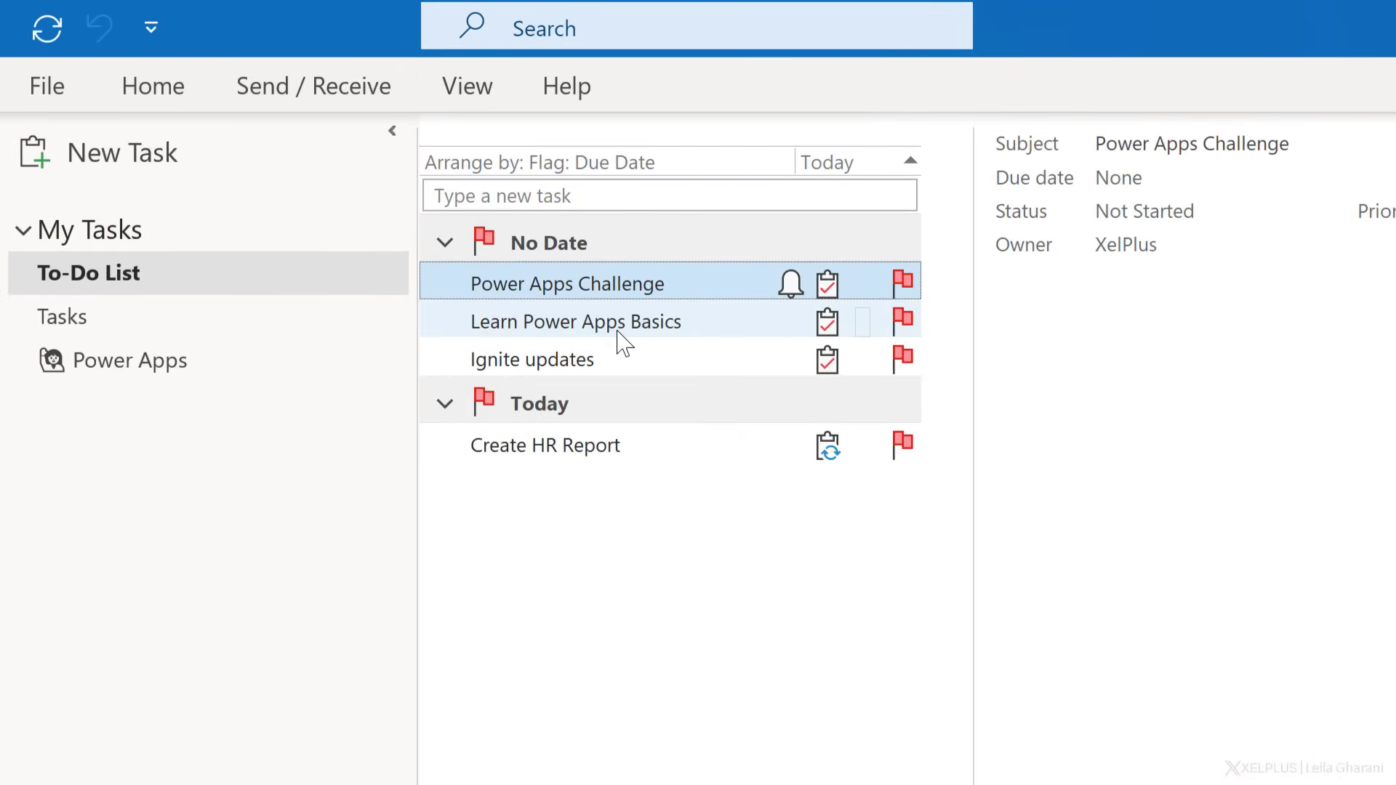
mouse_move(620, 342)
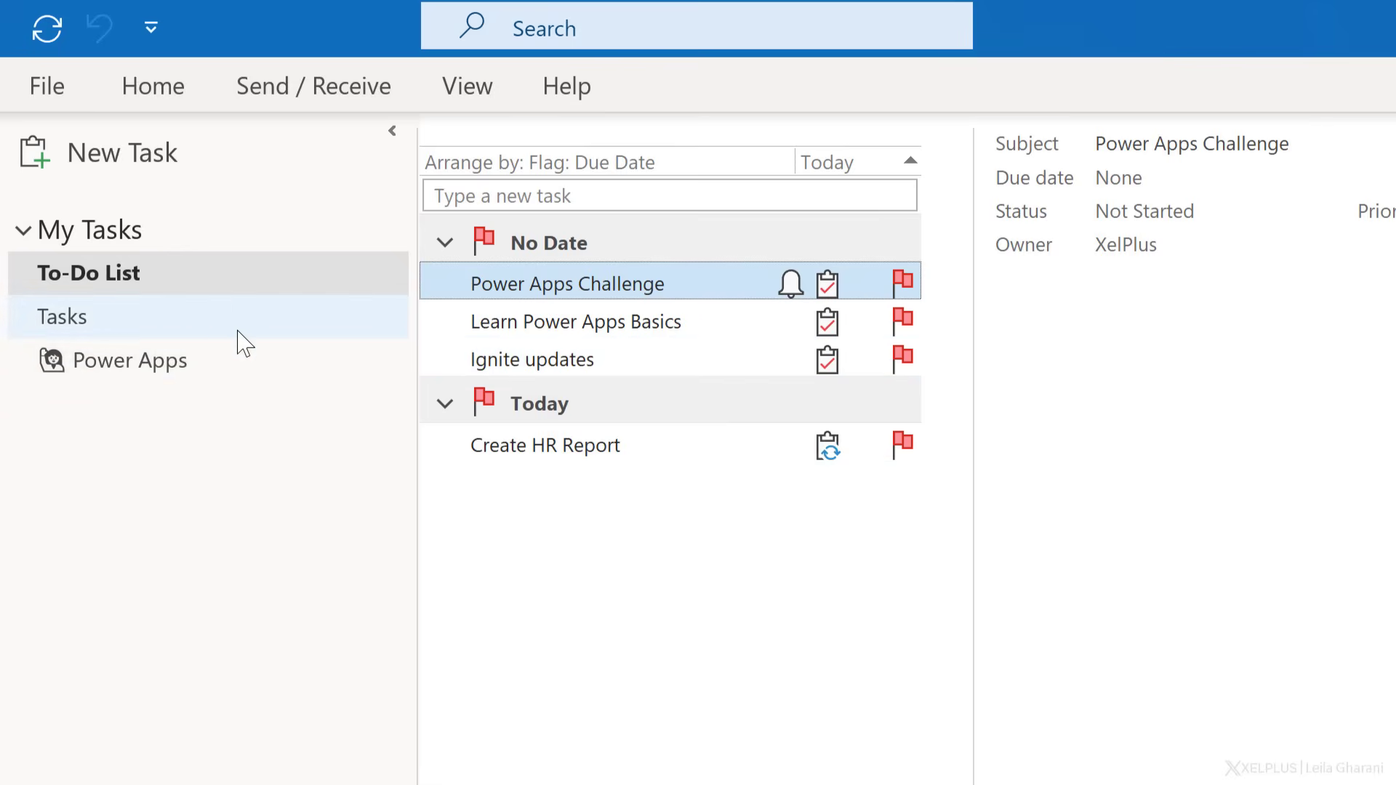
click(208, 318)
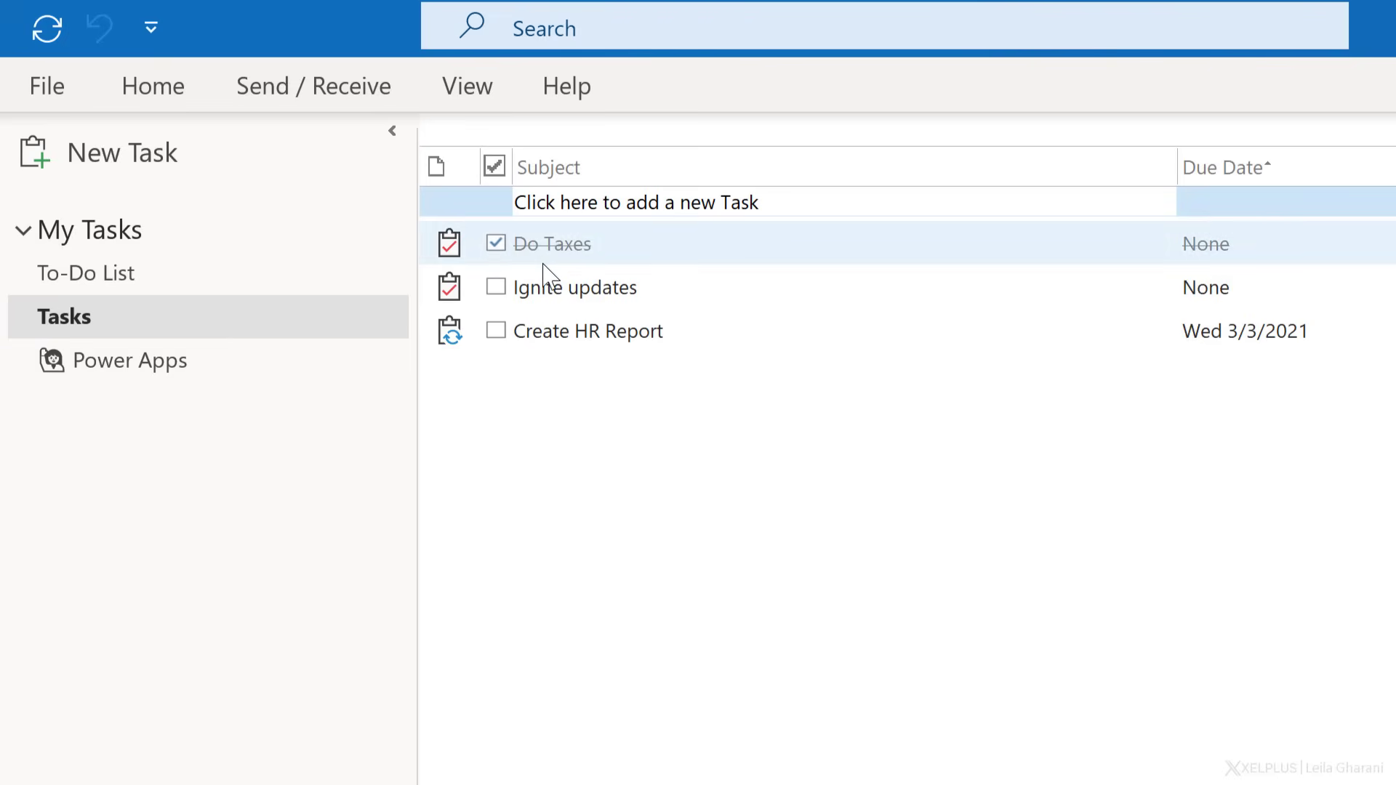
click(225, 383)
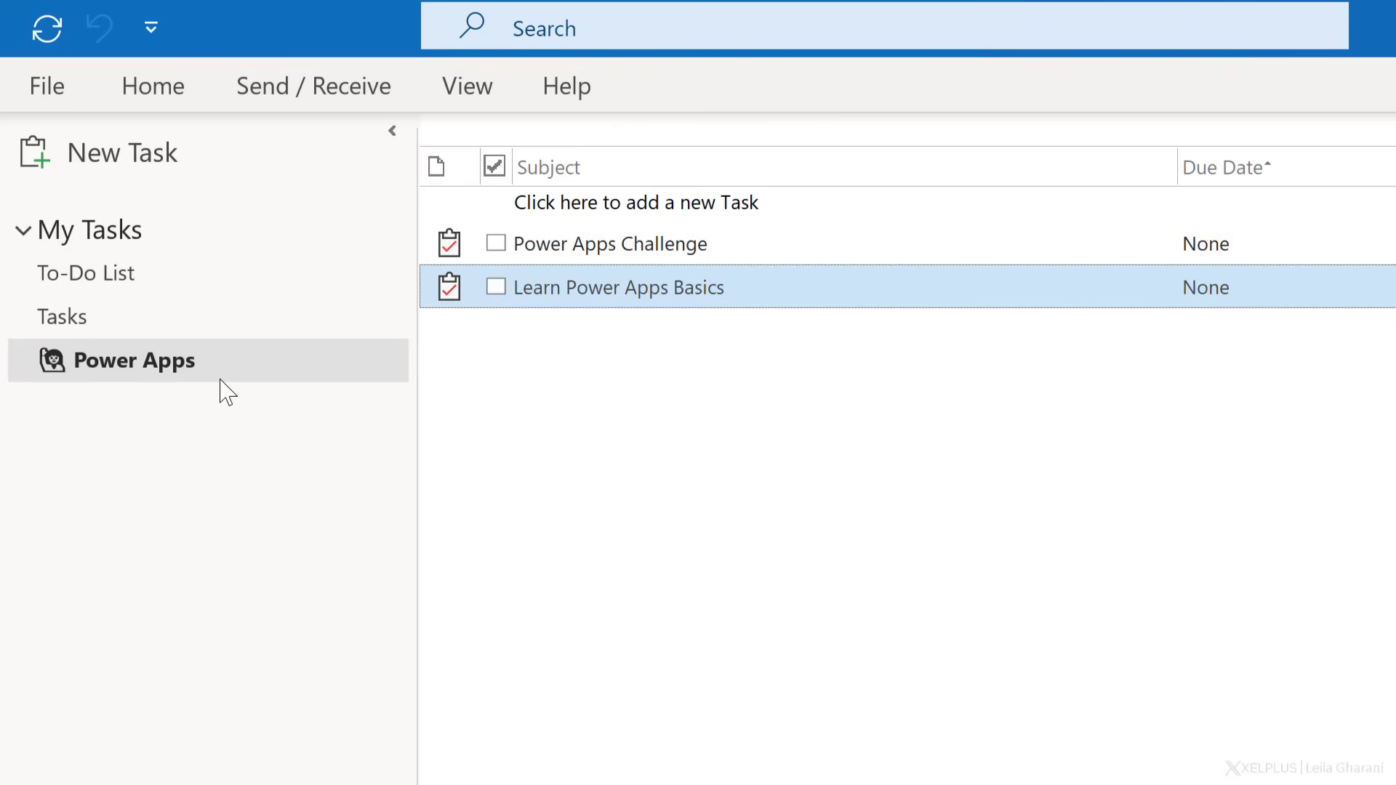
click(181, 290)
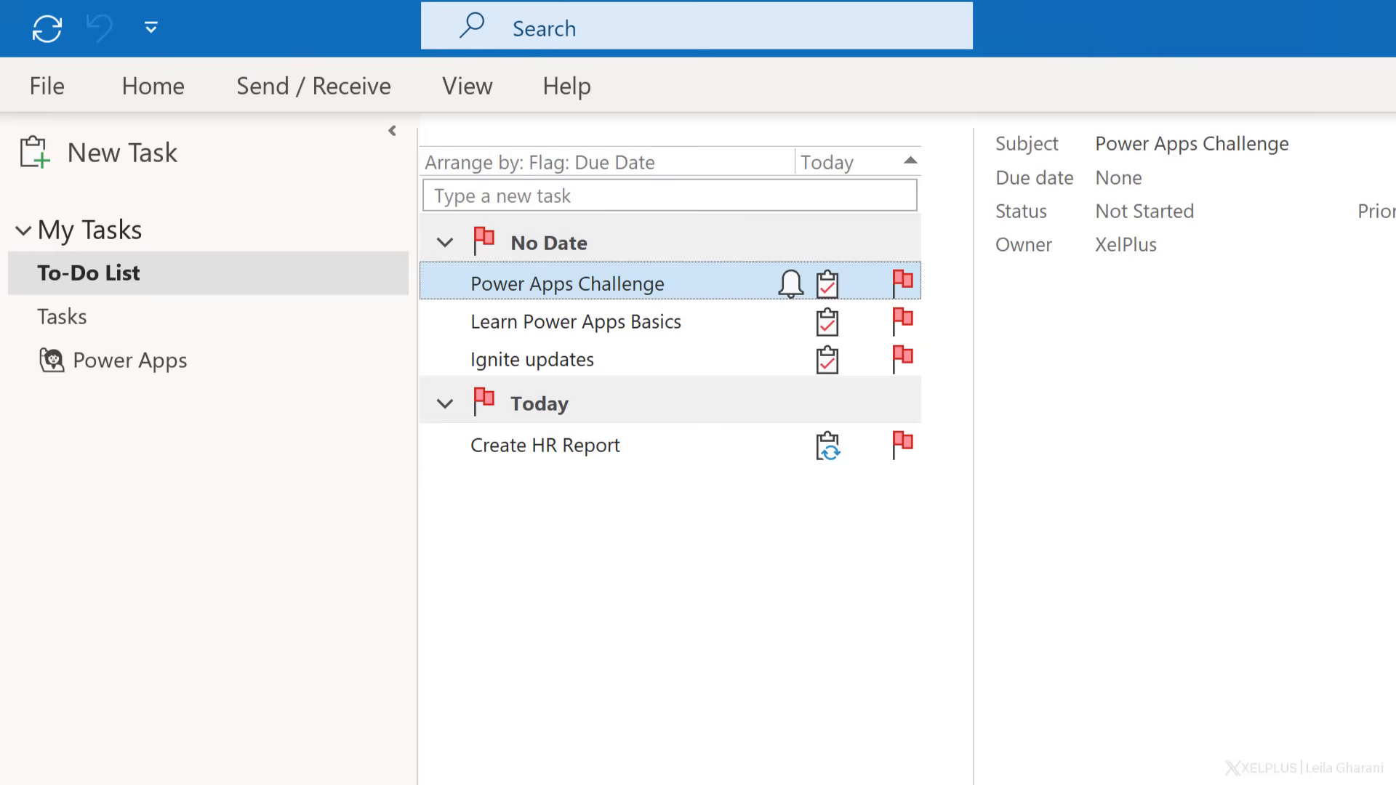
Launch Microsoft To Do from a Start menu search for 'to do'.
key(super)
text(to do)
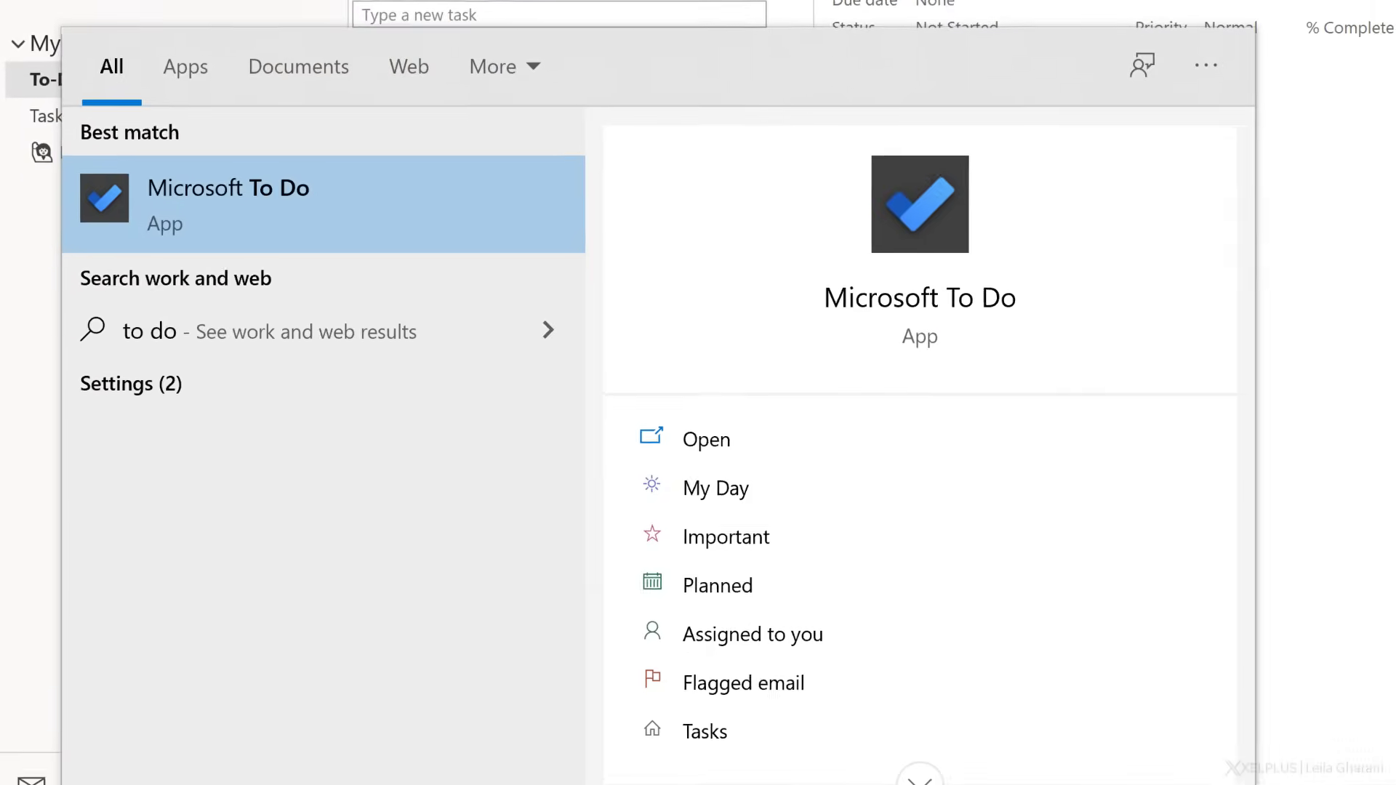
key(Return)
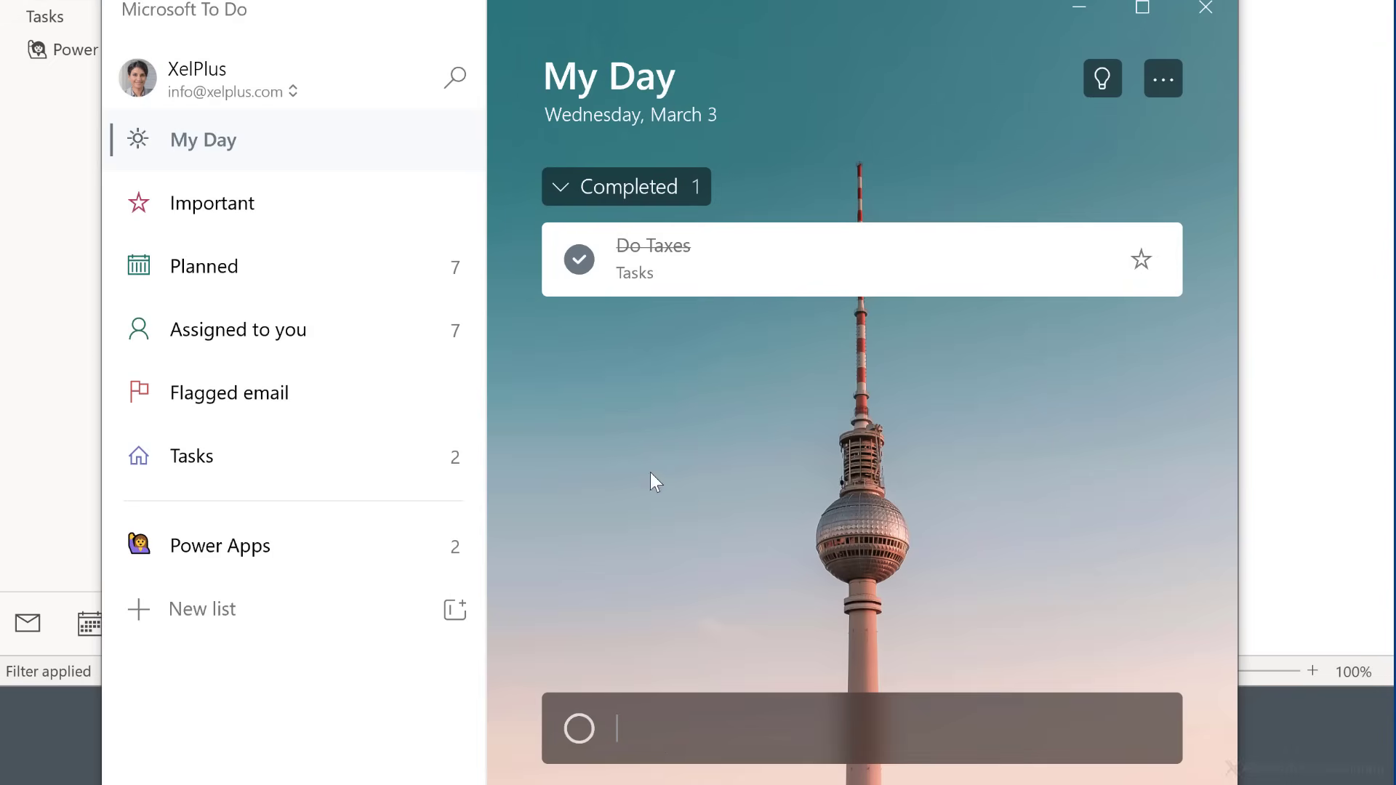
Add a 'Create project plan' task to My Day and move To Do beside Outlook.
text(Create project plan)
key(Return)
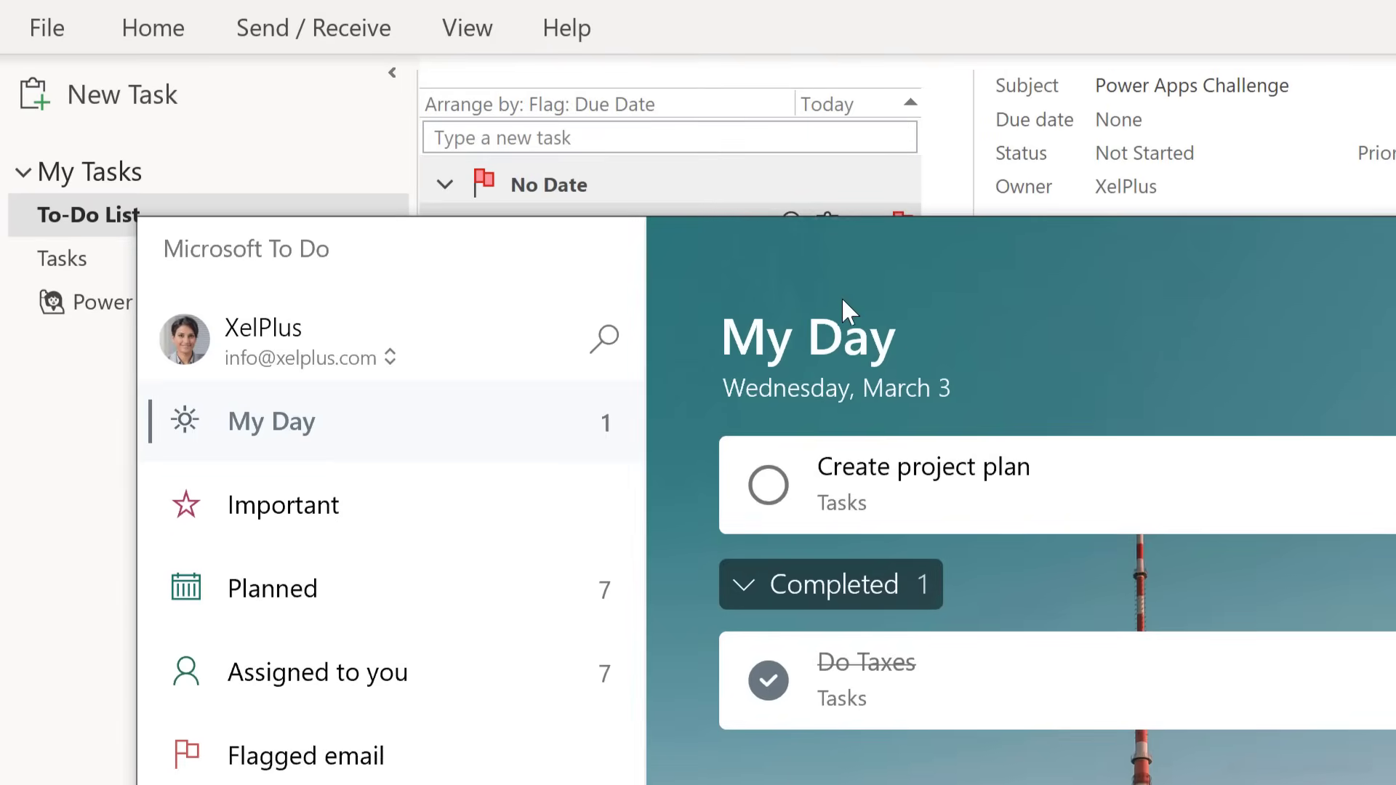
drag(843, 309, 848, 474)
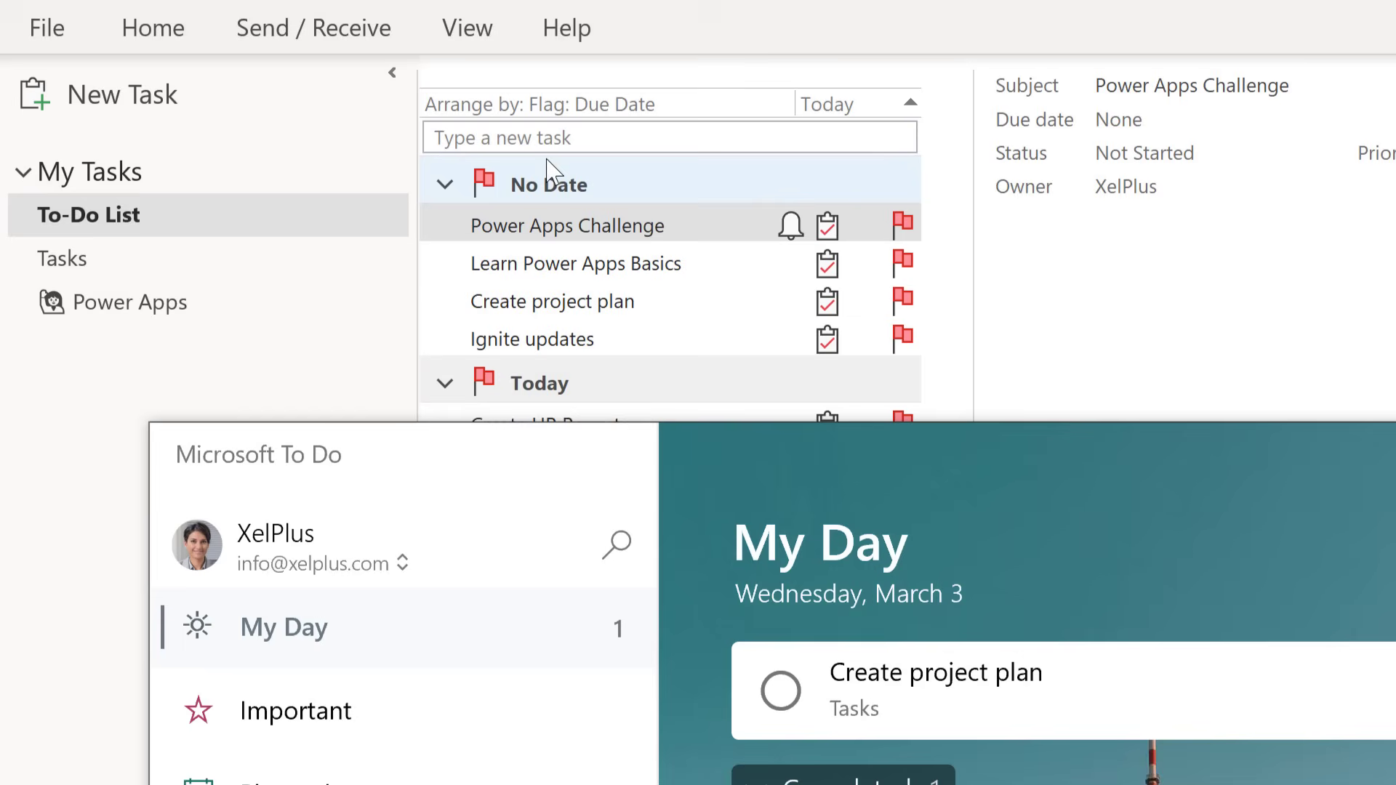
Set the Create project plan task's due date to Friday, March 5, 2021 and save it.
click(585, 300)
double_click(586, 300)
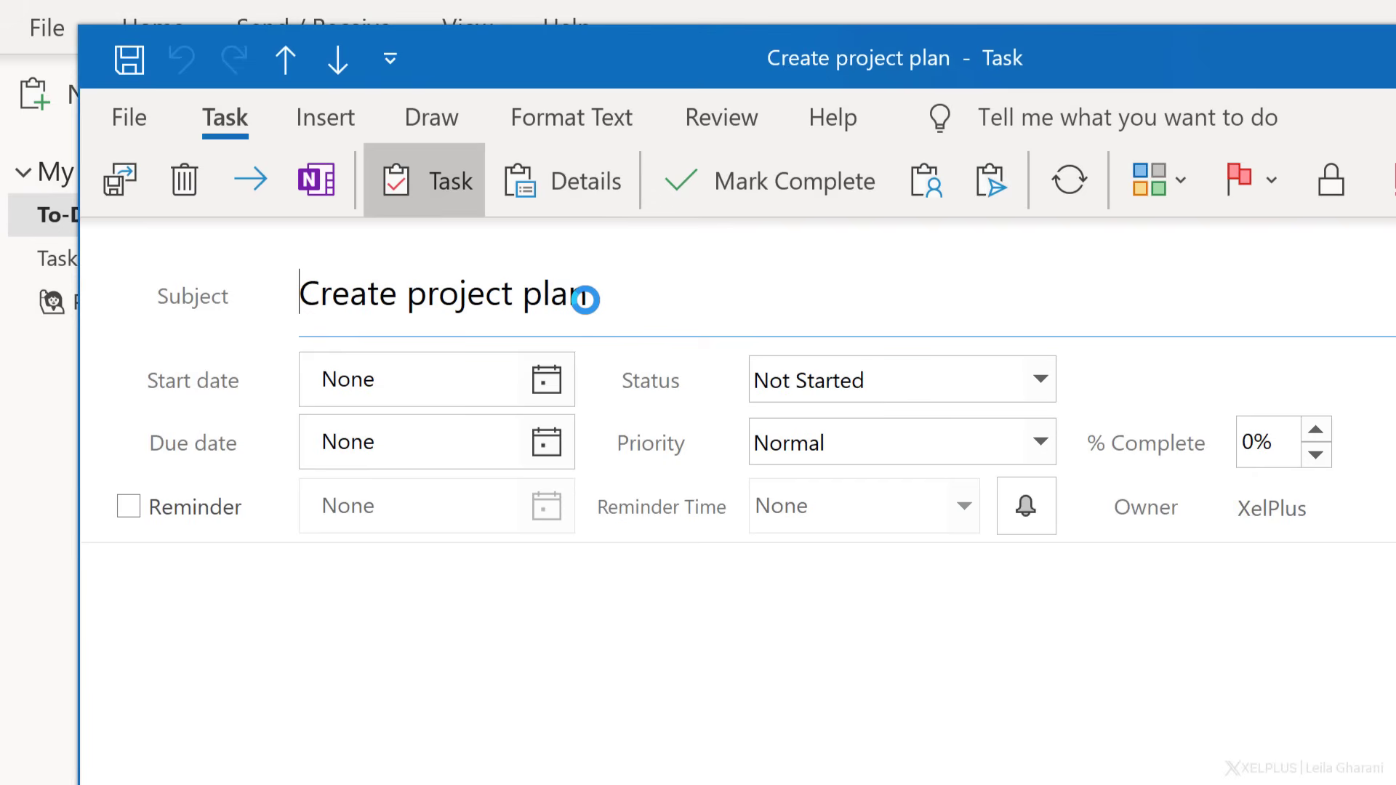
click(549, 448)
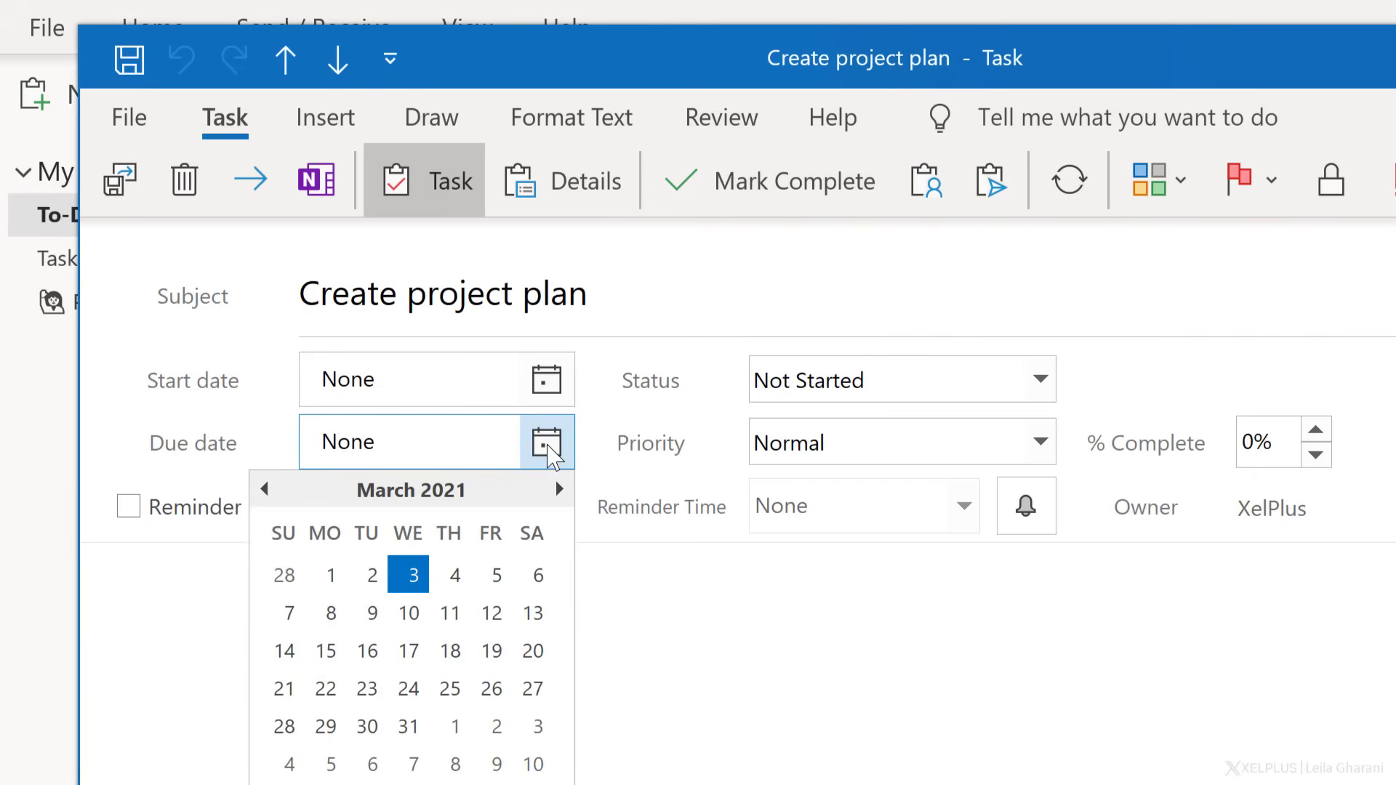
click(496, 576)
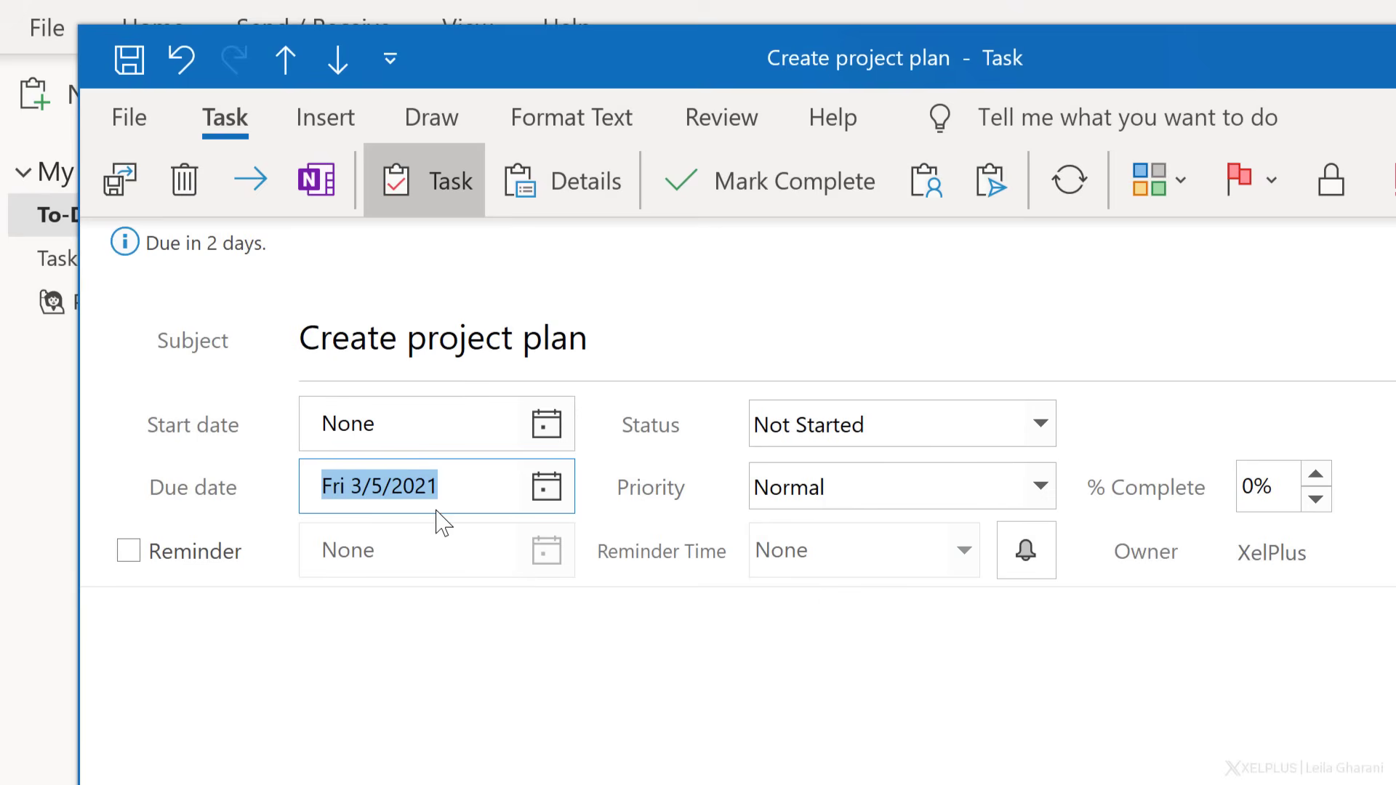
click(120, 179)
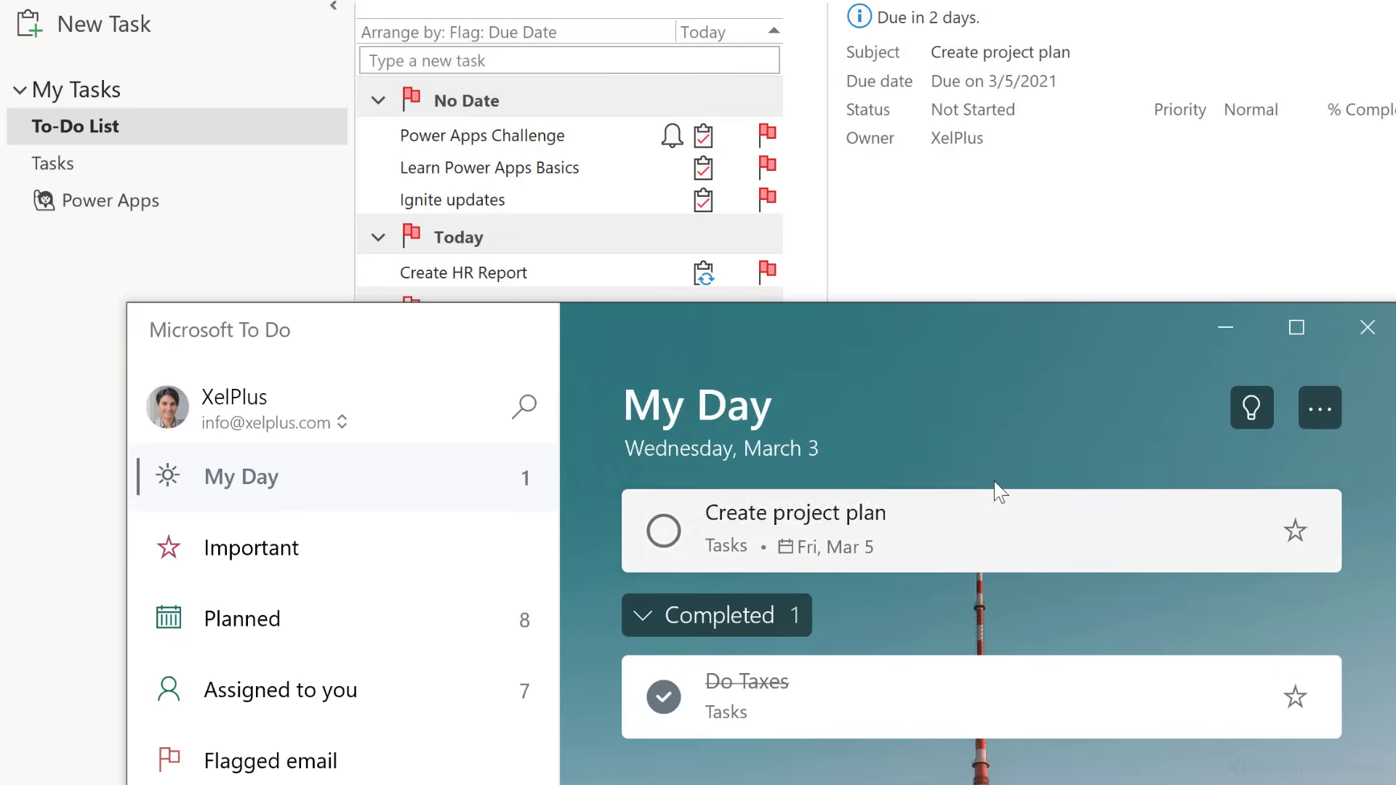
Create and save a task from the 'Your Artlist Songs Have Arrived' email, then view the task list.
click(1216, 327)
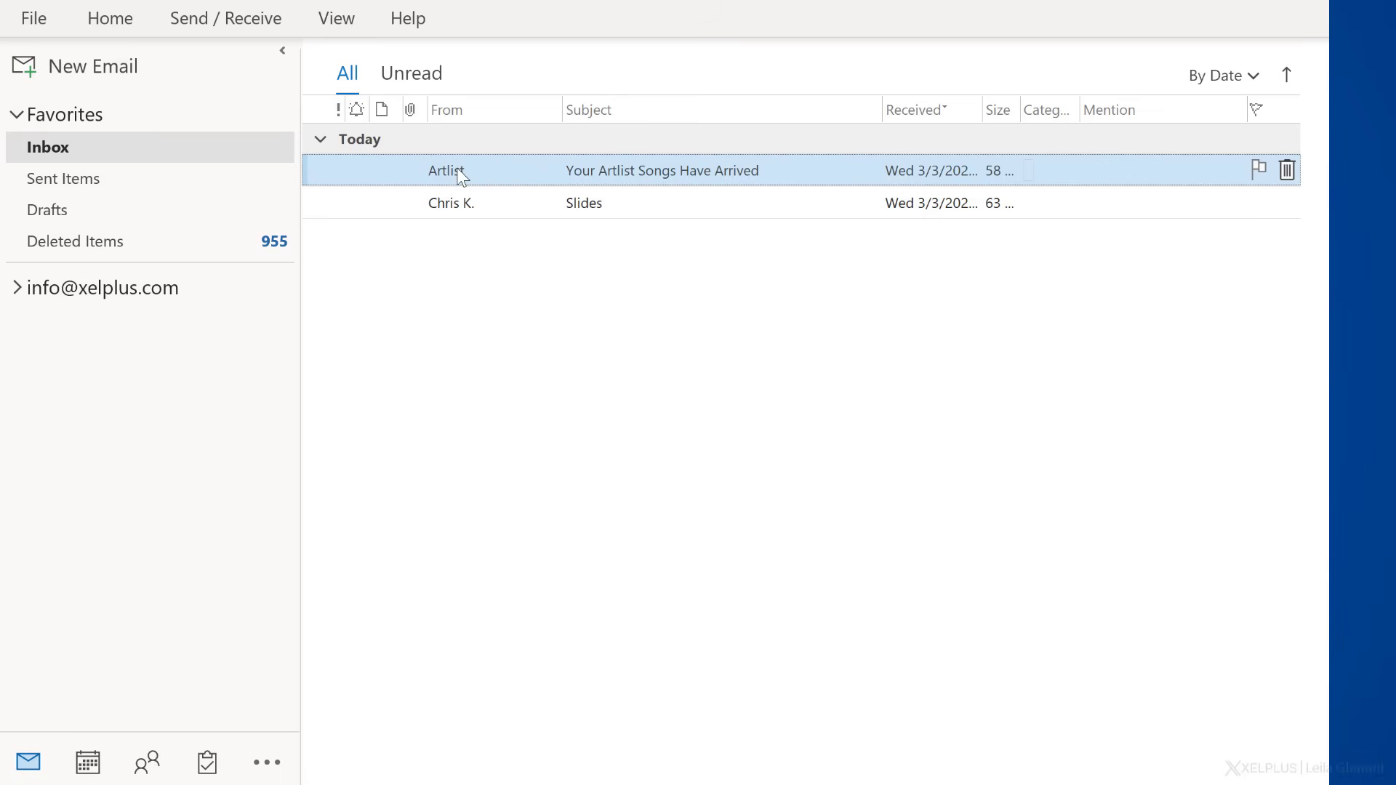
drag(461, 177, 205, 778)
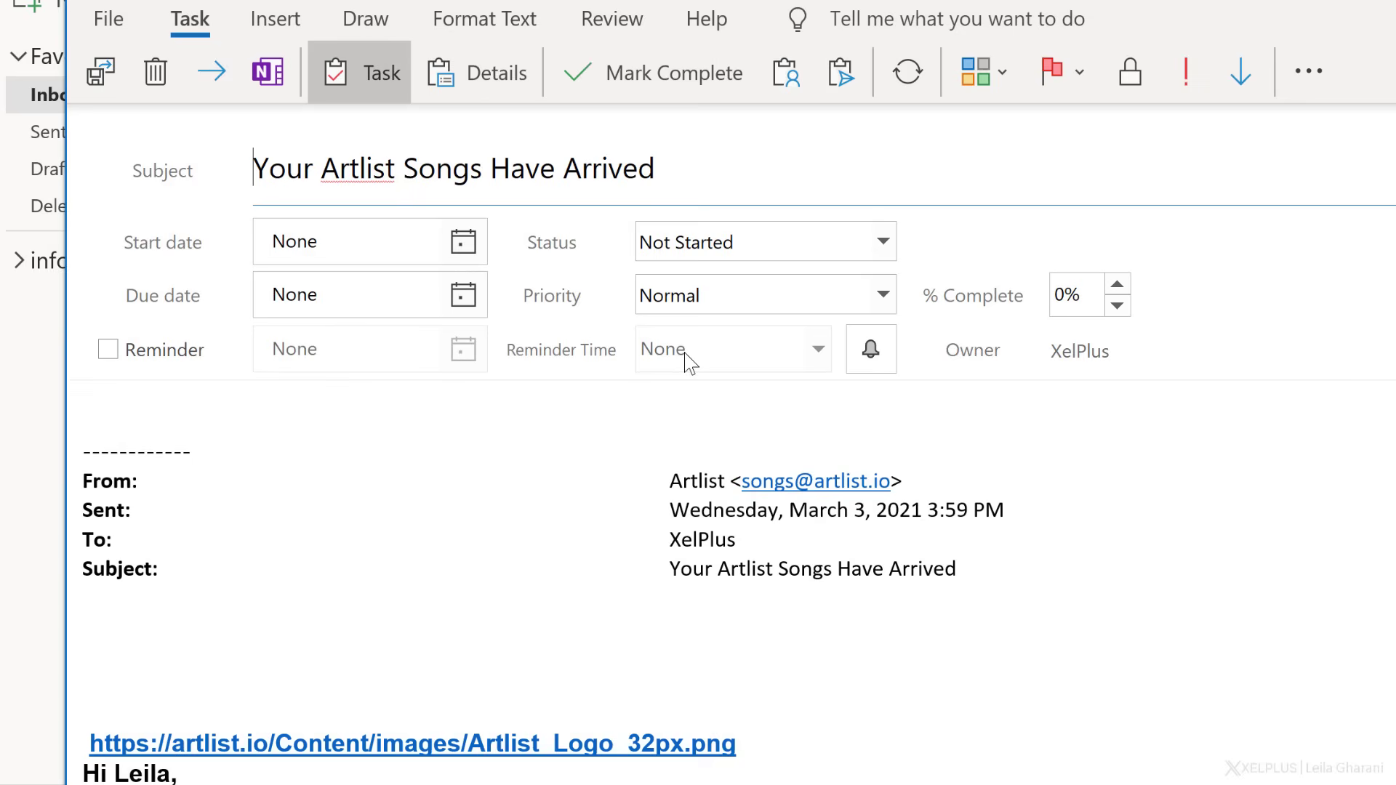
click(187, 418)
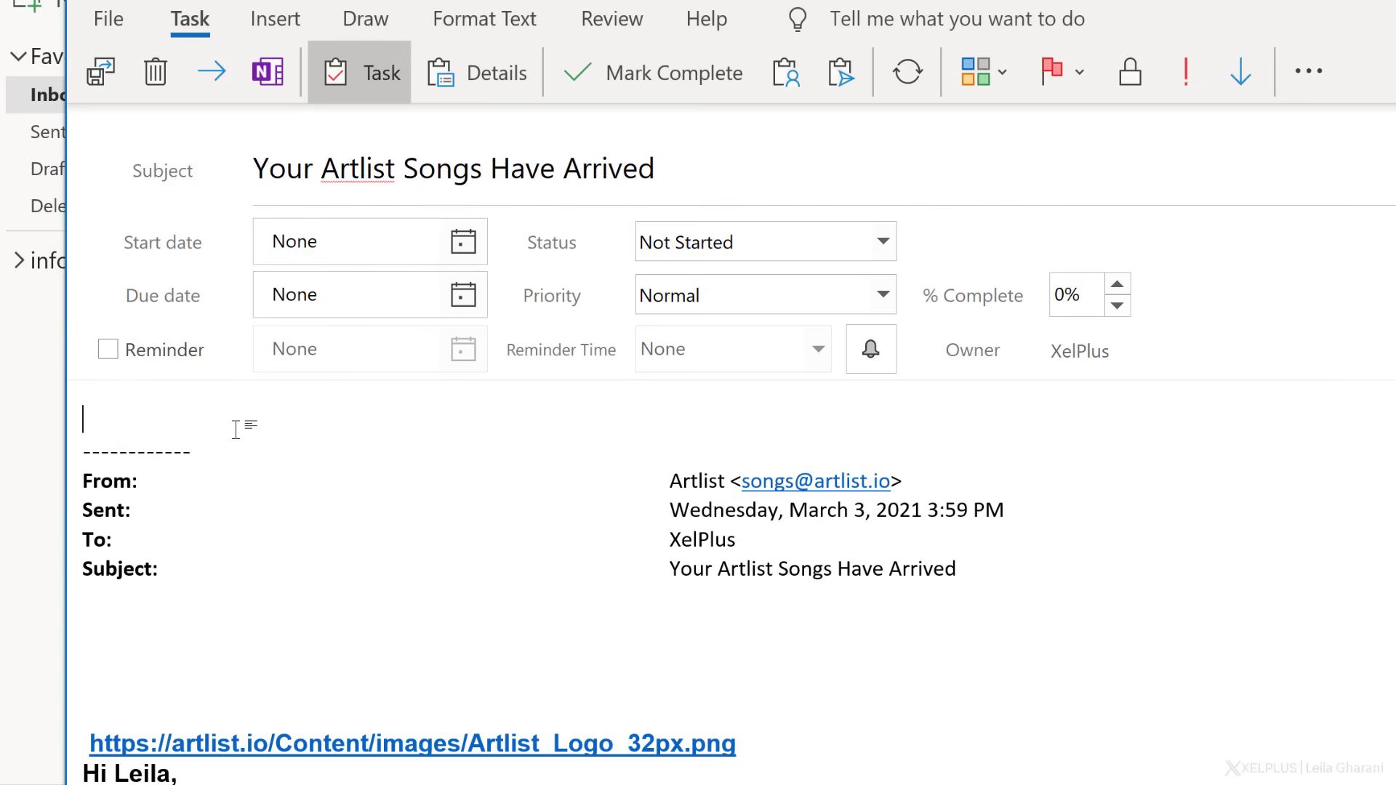
click(101, 73)
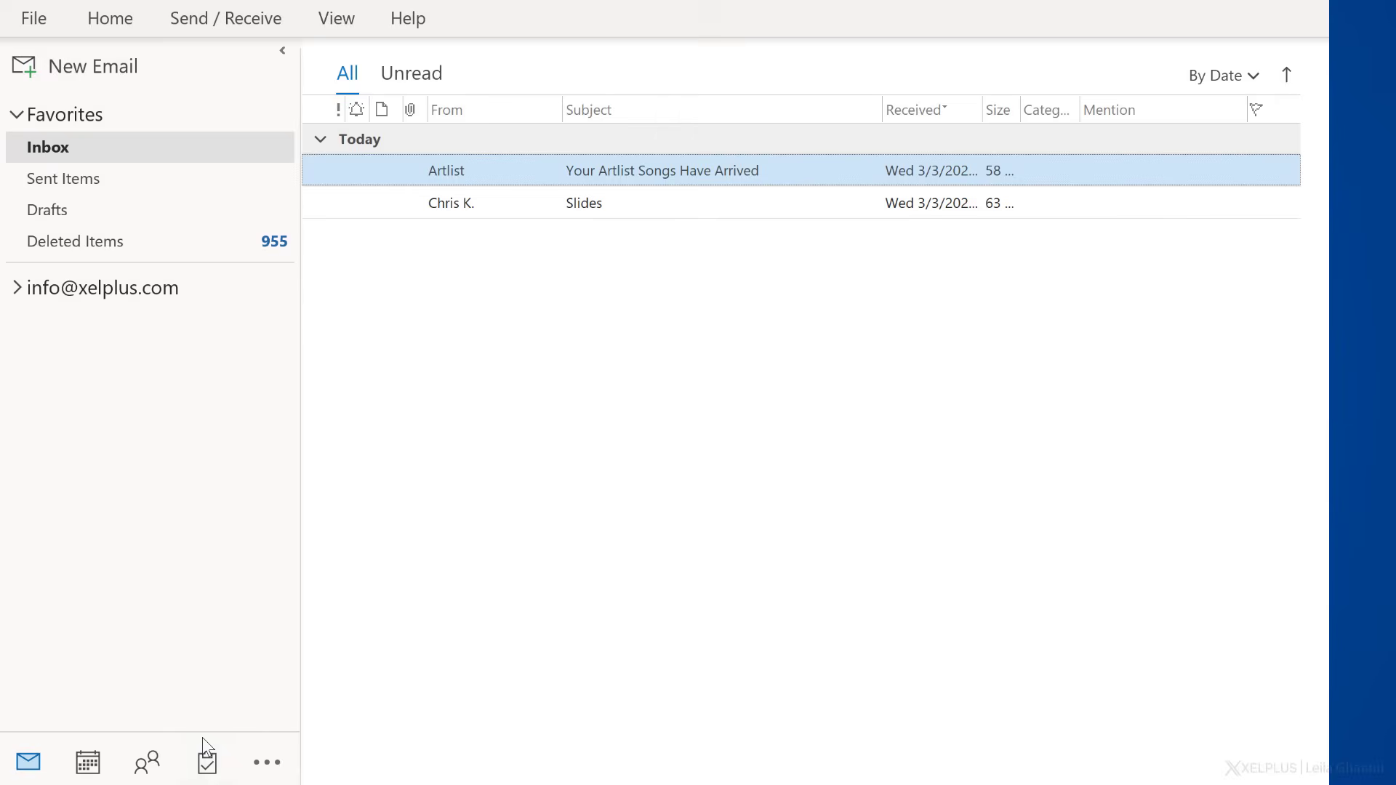
click(207, 762)
In To Do's Tasks list, review the details of 'Your Artlist Songs Have Arrived'.
mouse_move(206, 757)
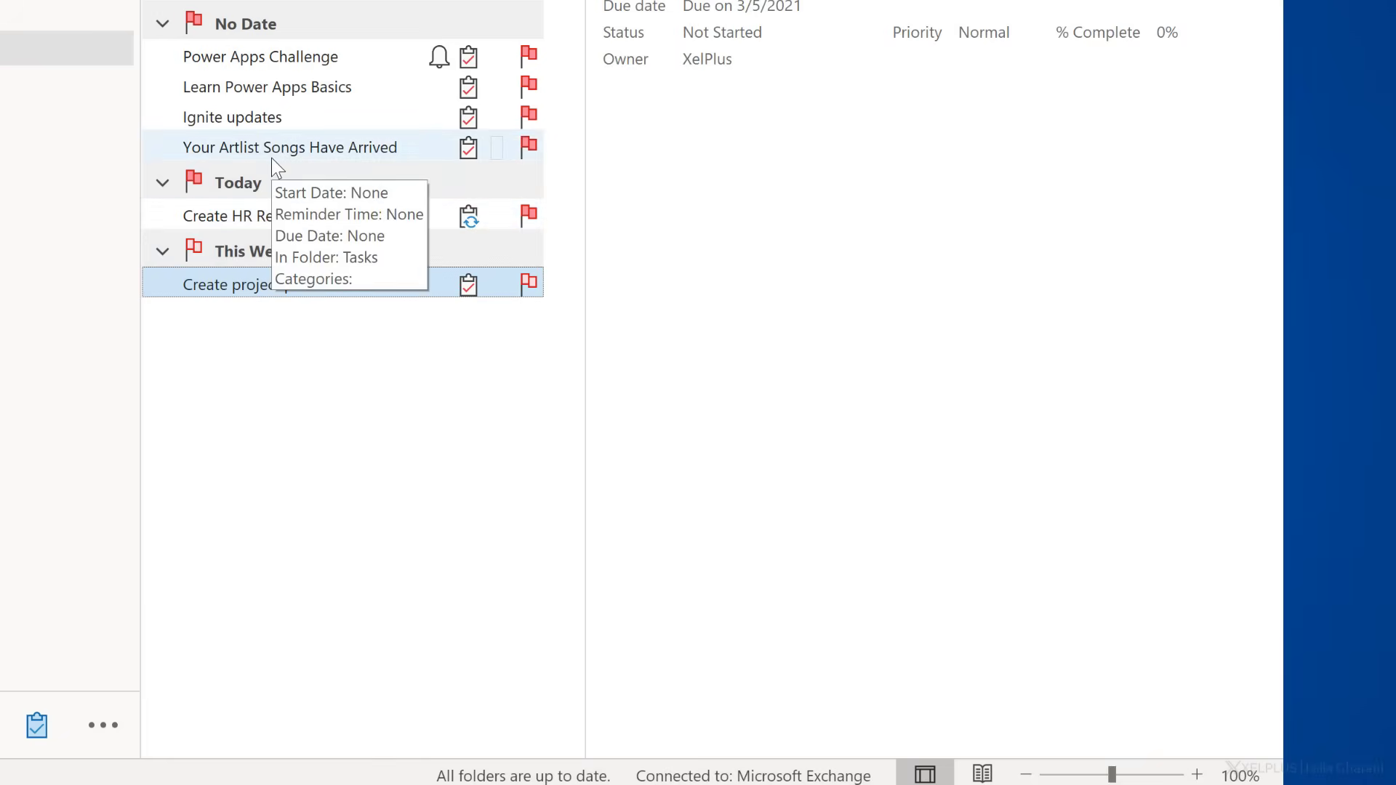
key(alt+Tab)
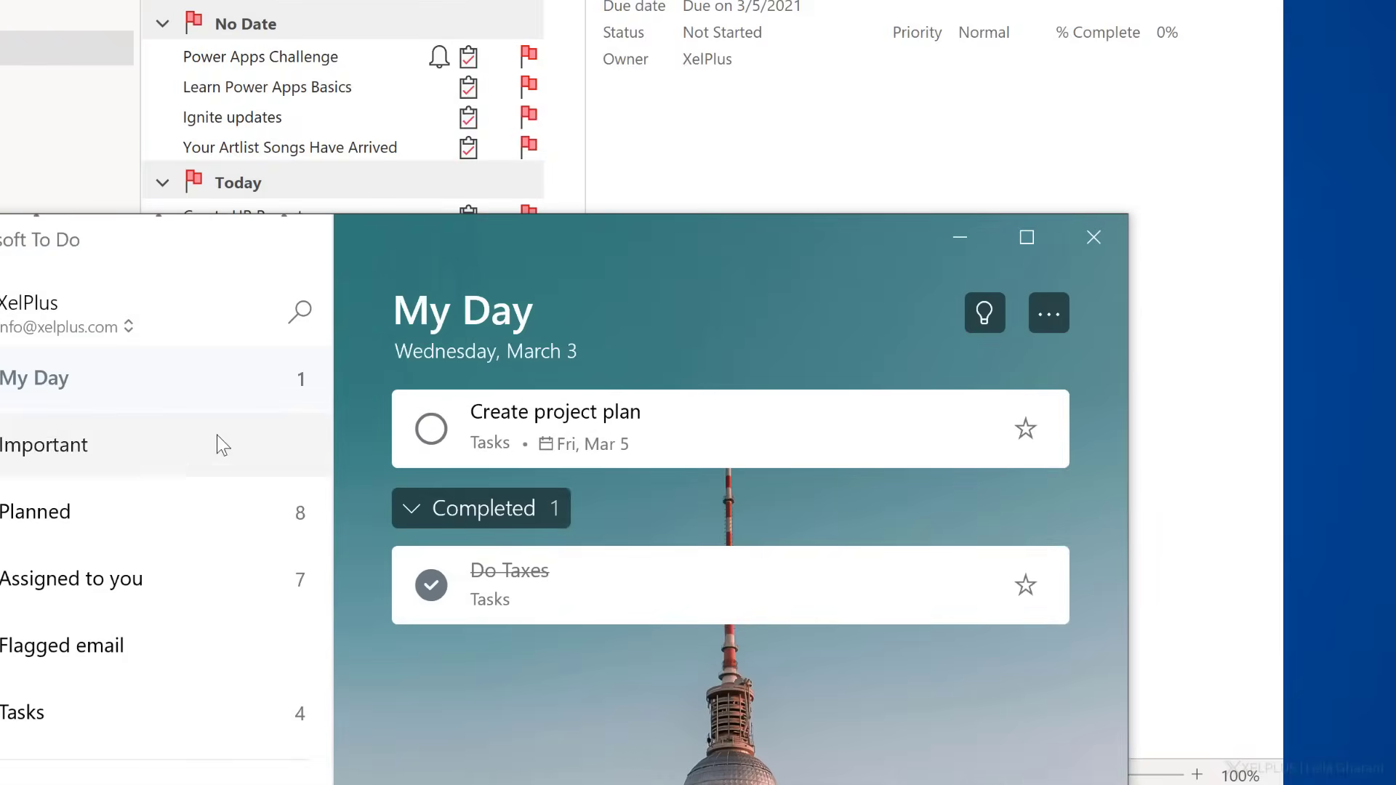
click(84, 712)
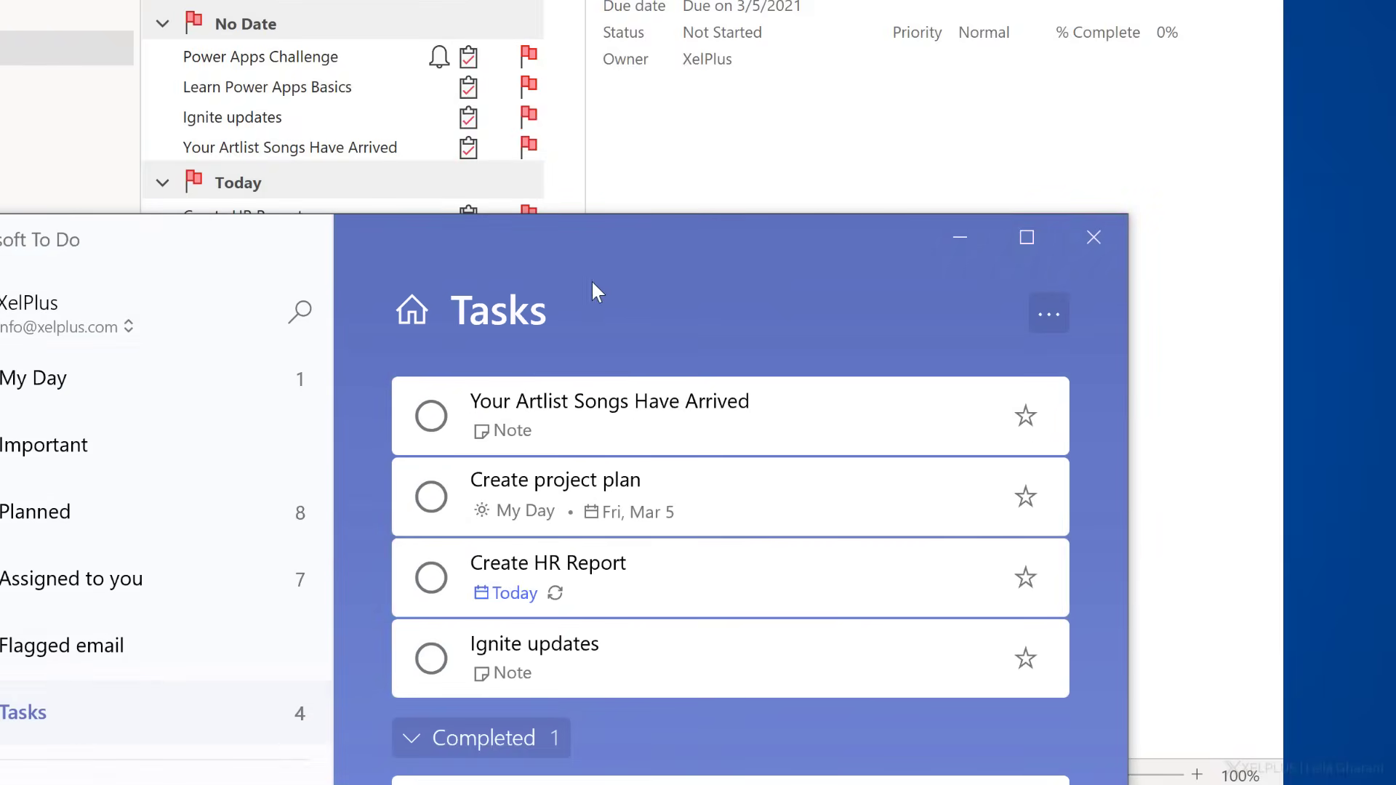
click(639, 414)
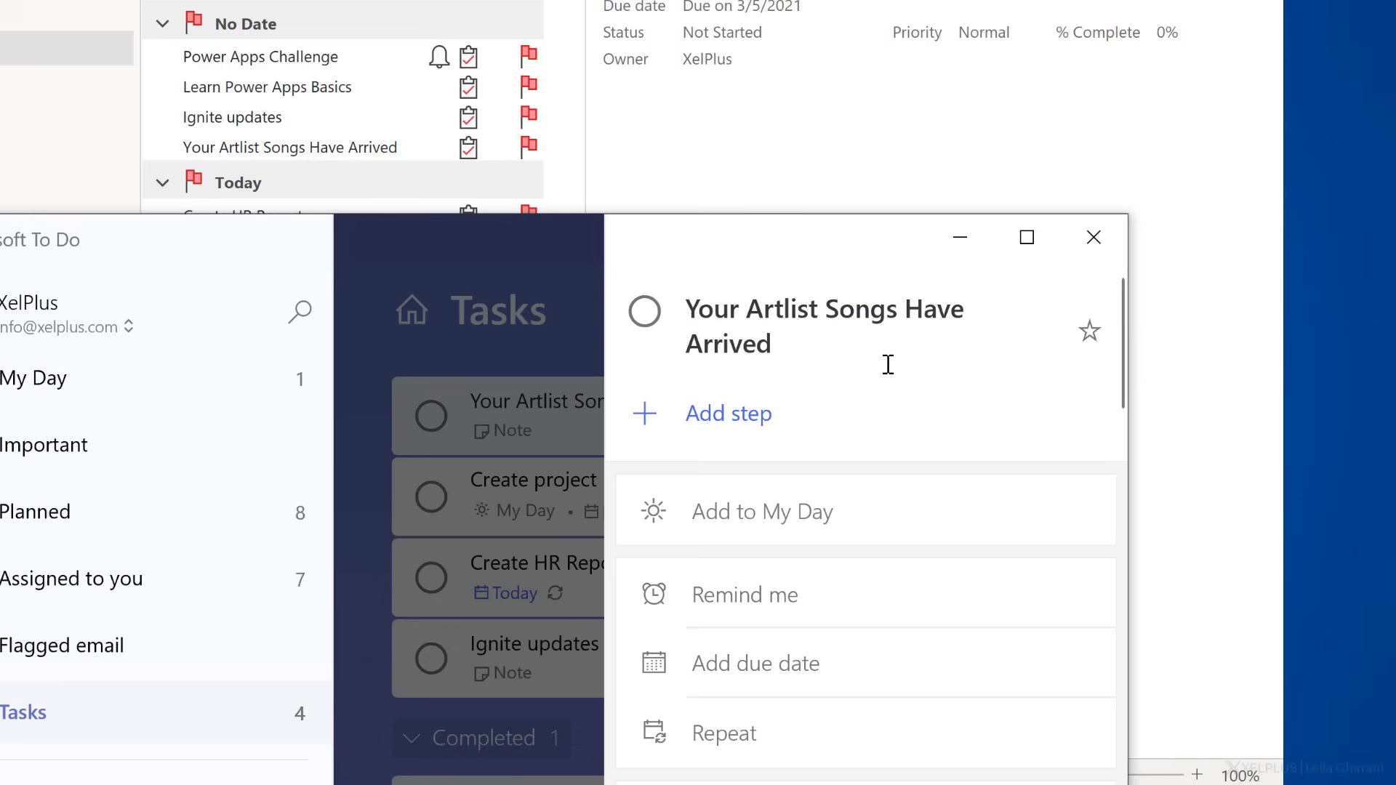
click(567, 354)
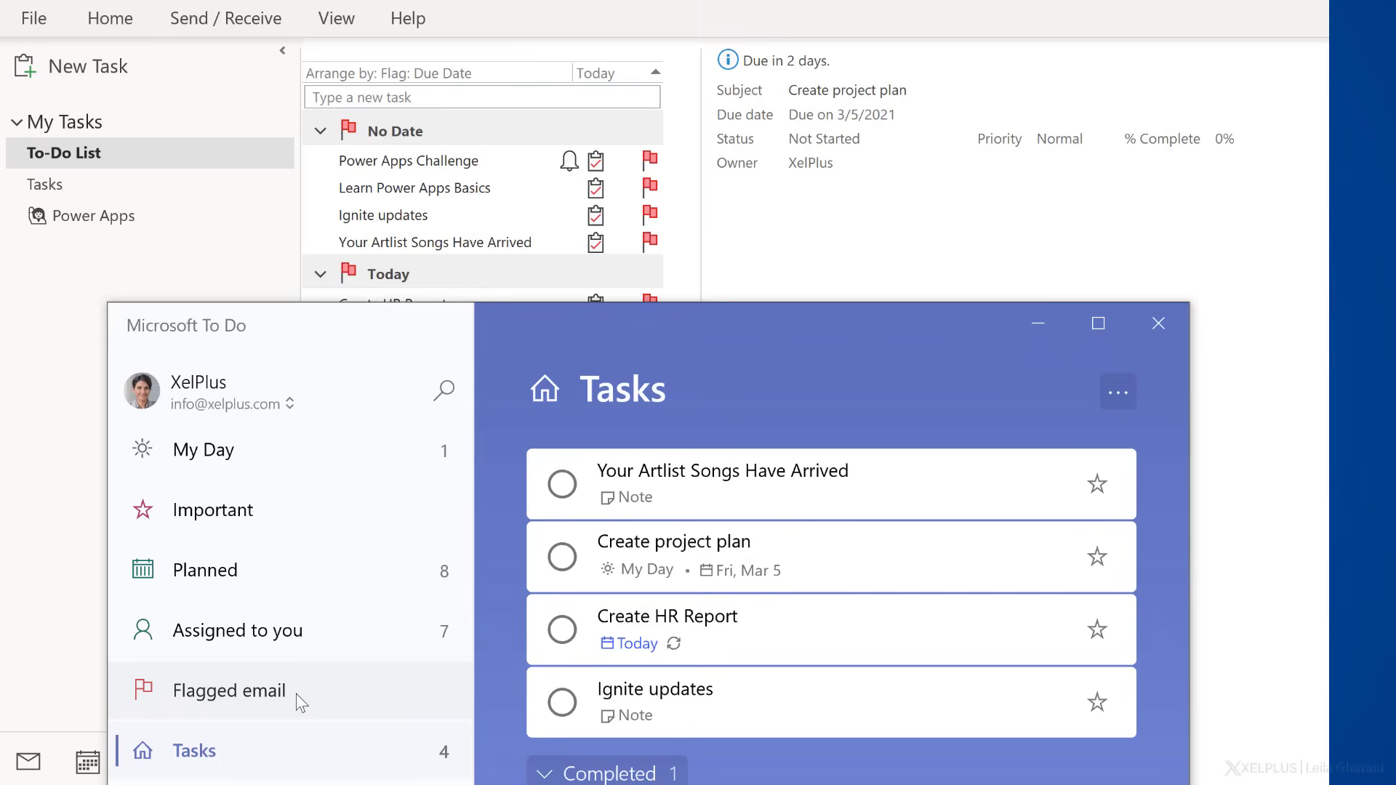
Flag the Slides email for follow-up in the Outlook inbox.
click(215, 256)
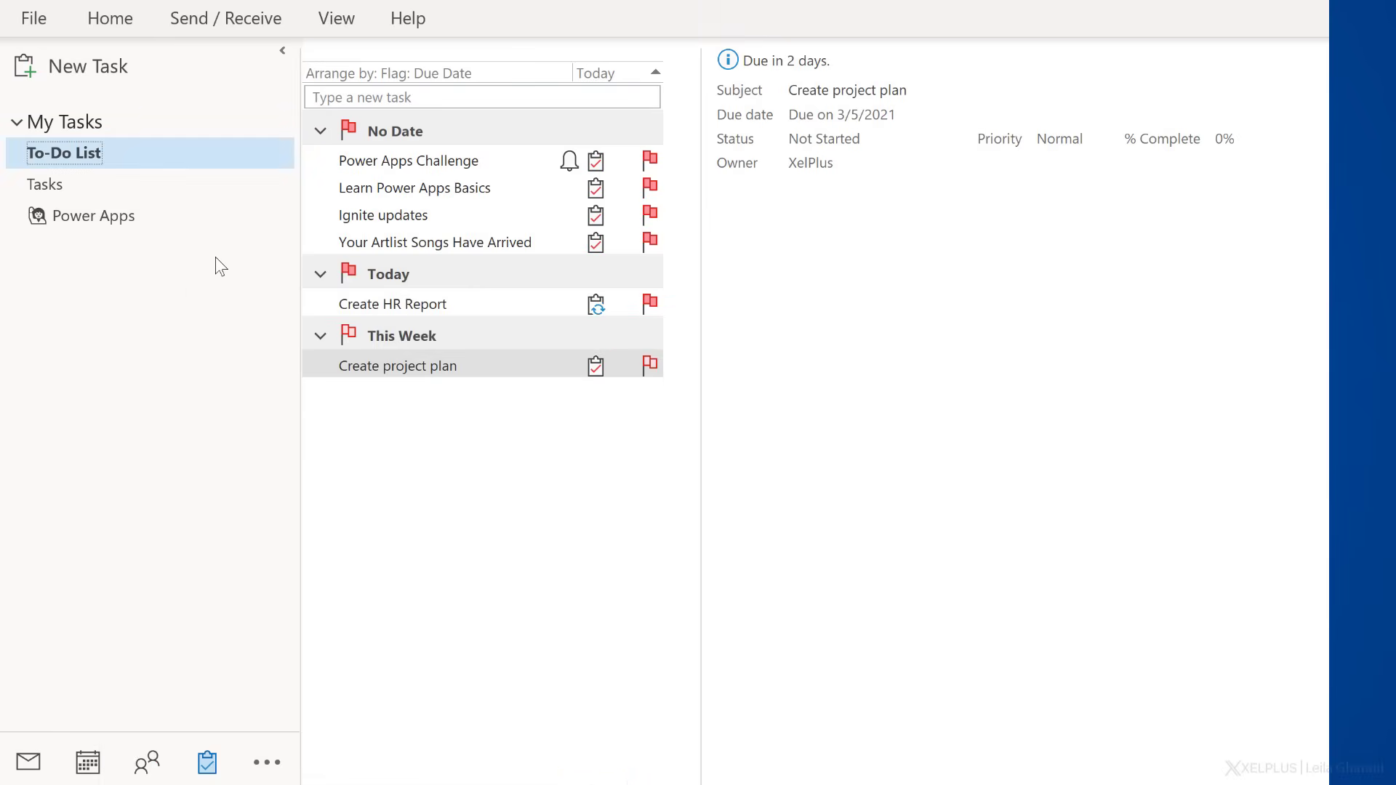
click(27, 762)
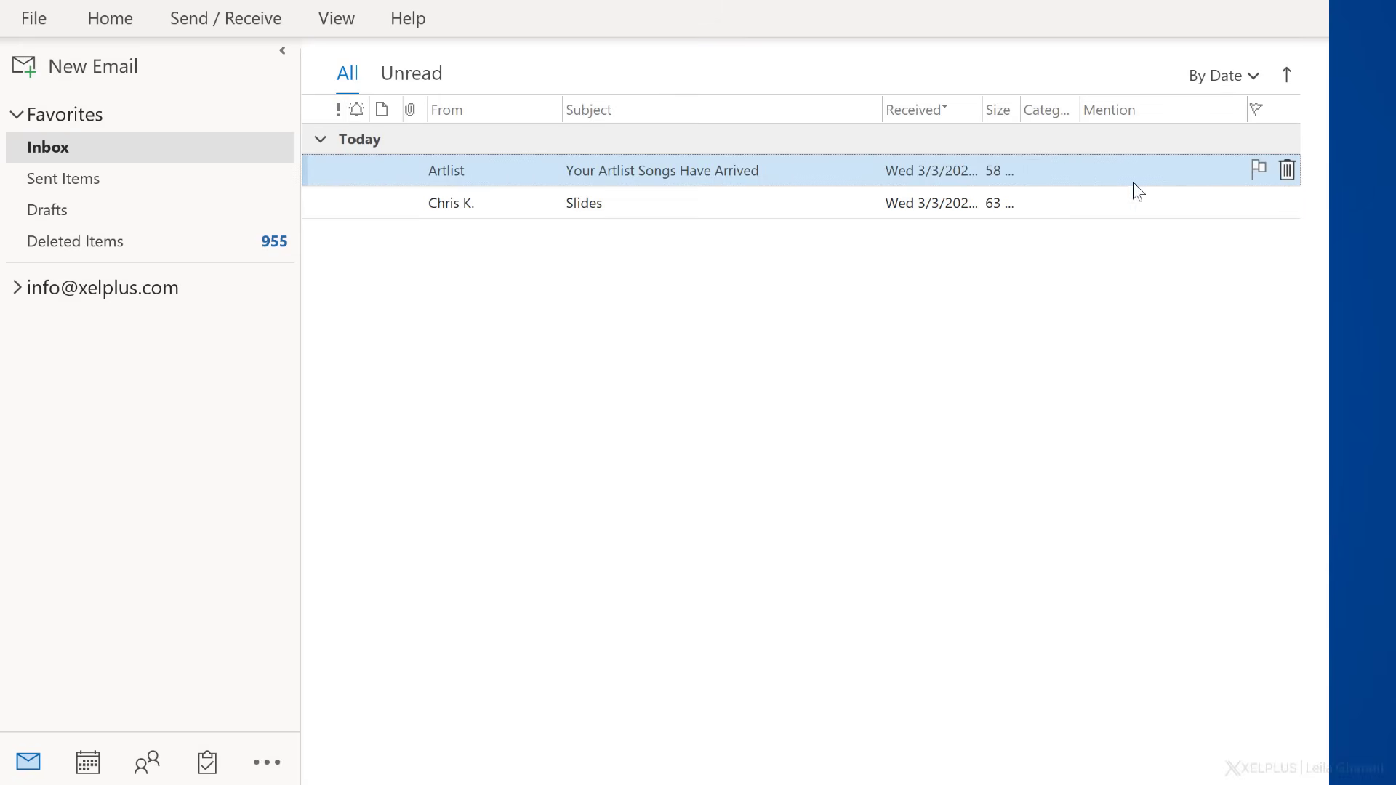
click(1257, 200)
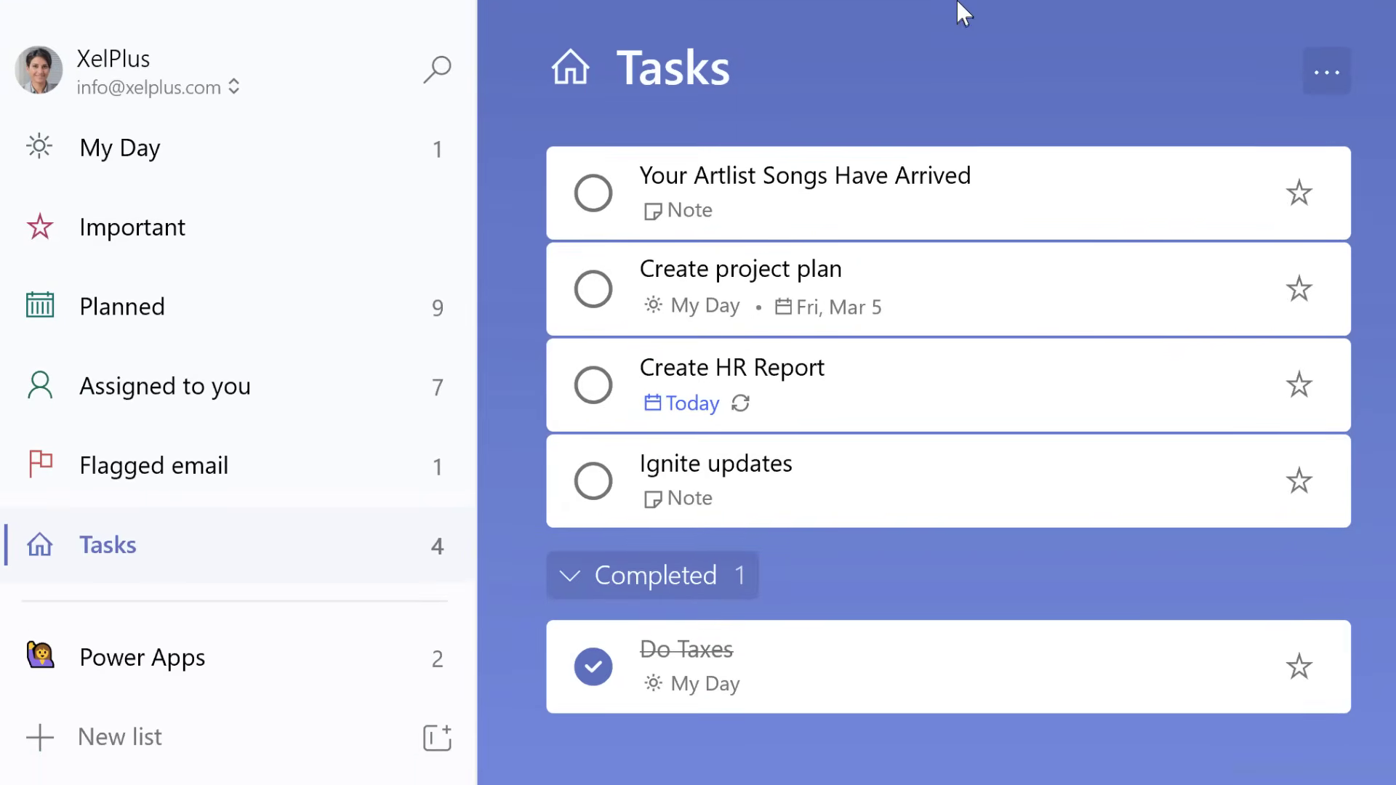
In To Do's Flagged email list, review the Slides task and mark it complete.
click(246, 476)
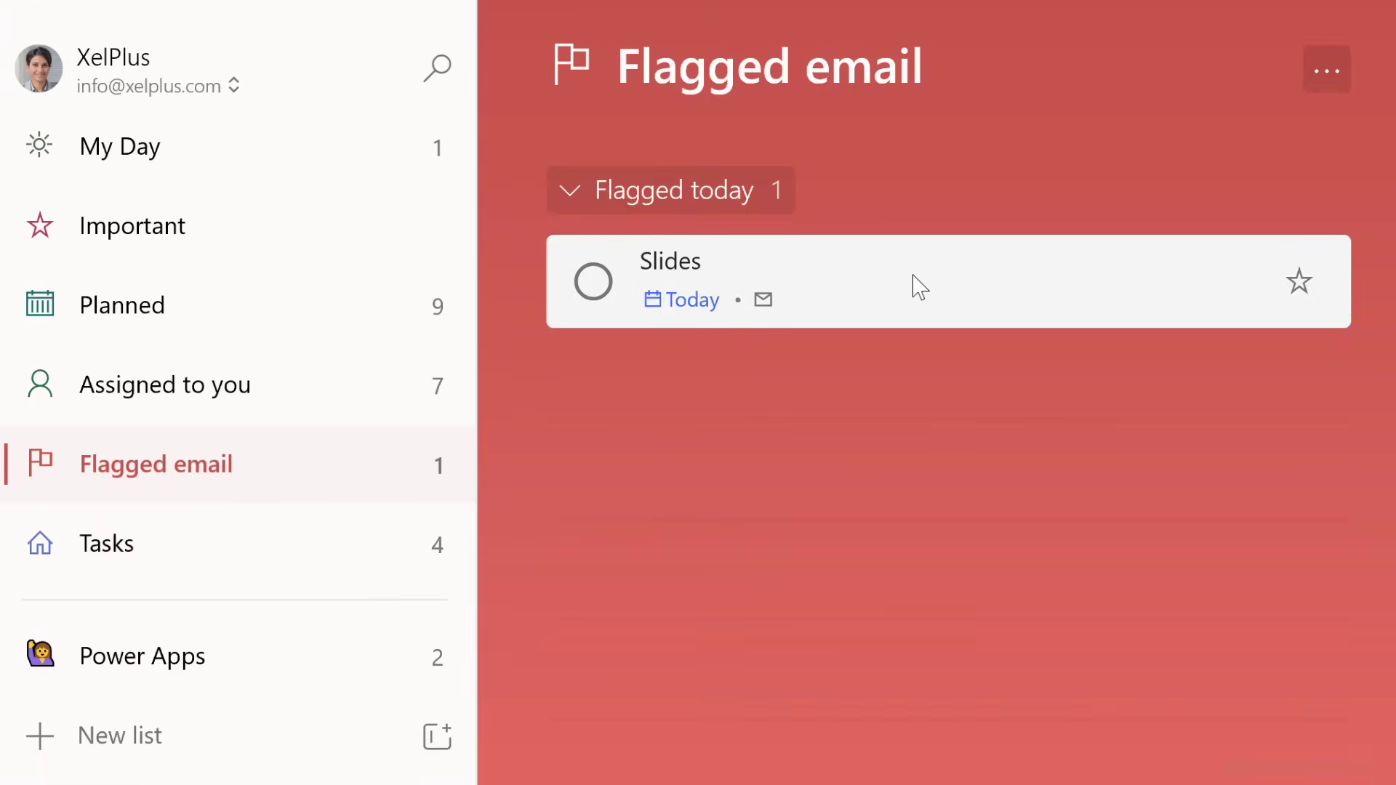
click(920, 286)
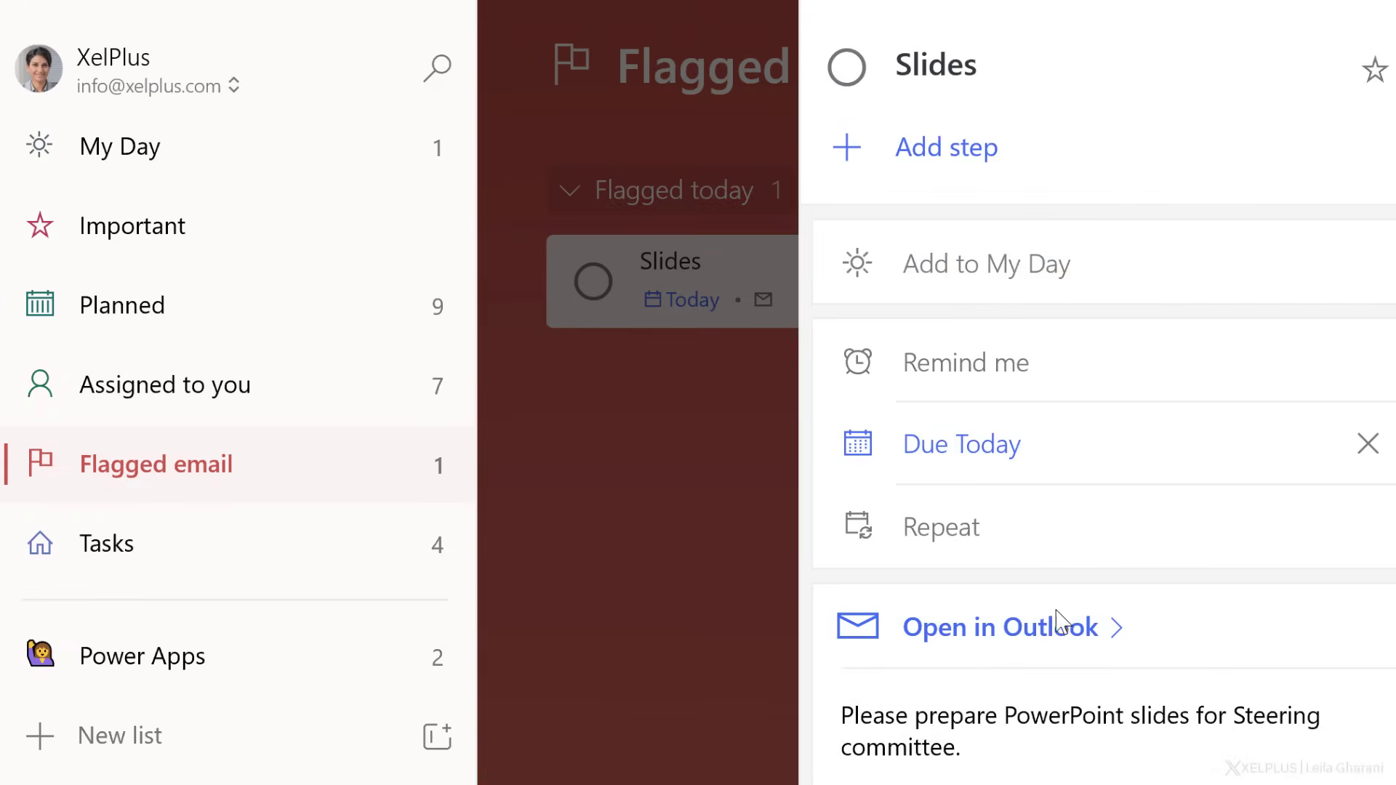
click(1024, 644)
click(757, 534)
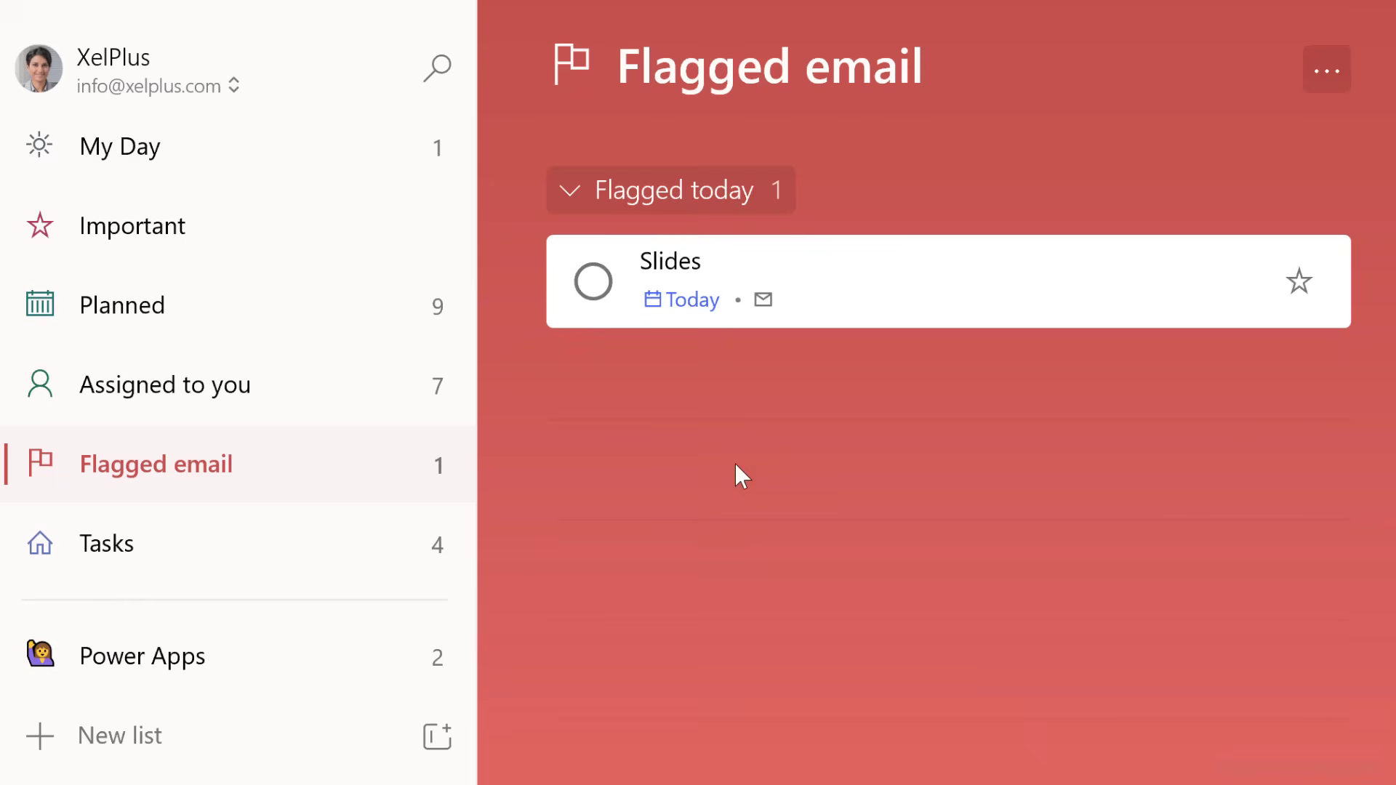
click(592, 282)
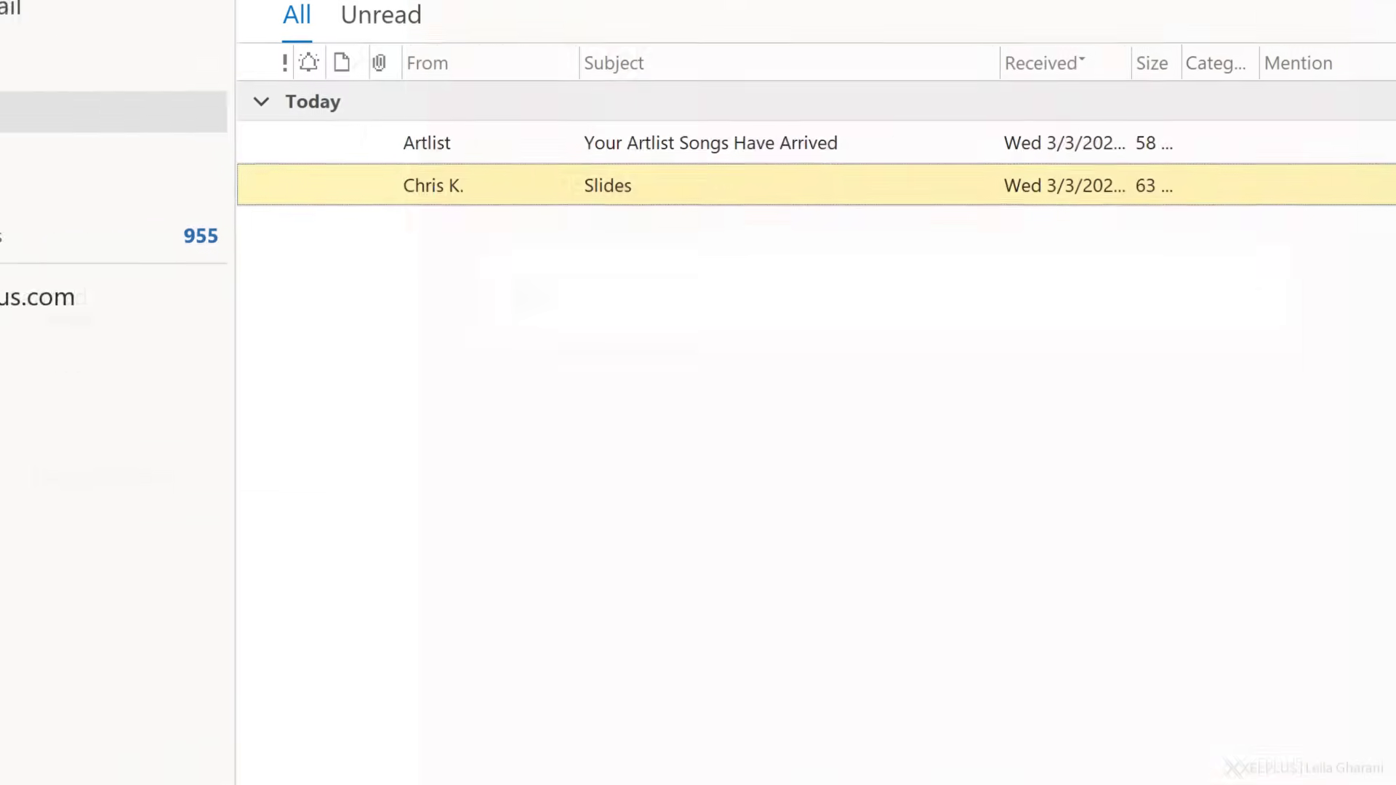
Clear the follow-up flag from the Slides email in Outlook.
mouse_move(1312, 231)
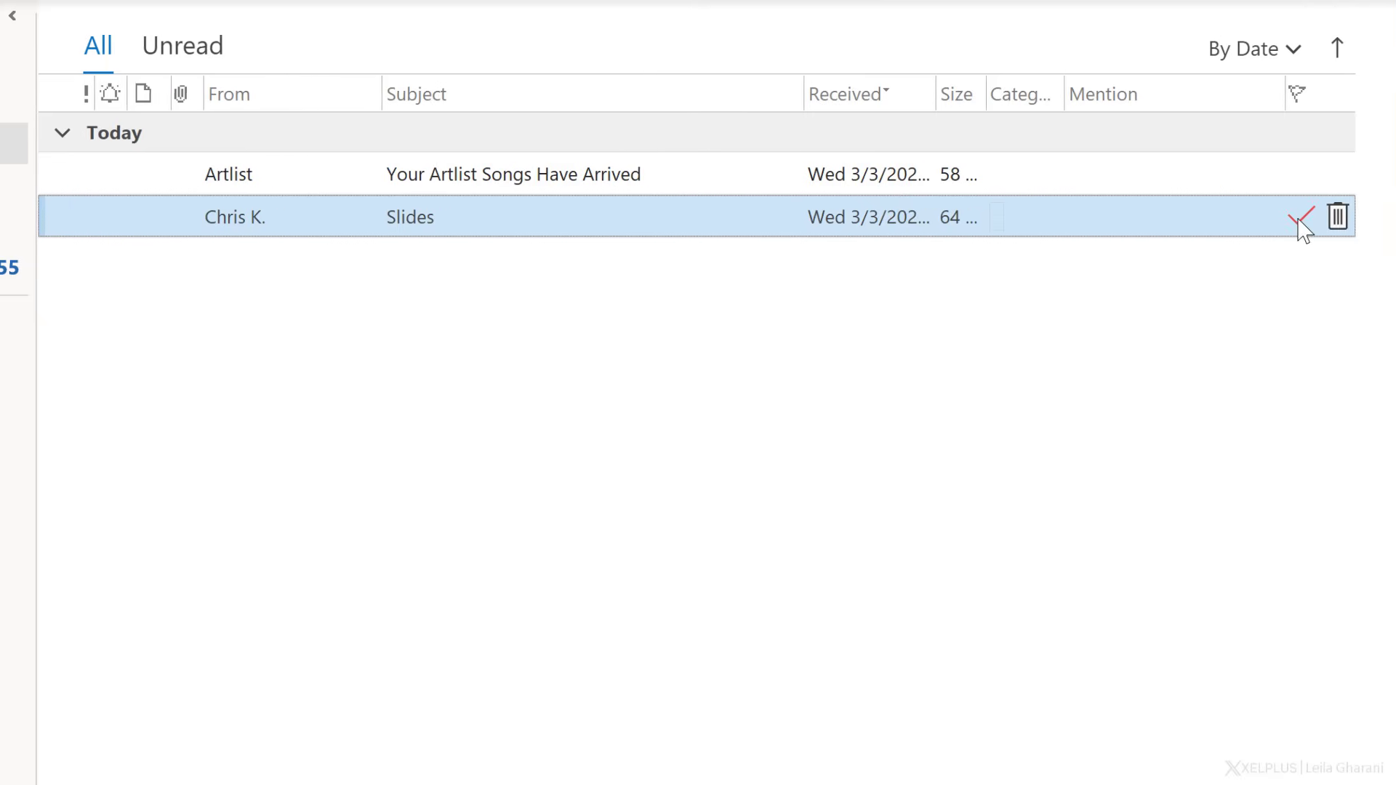
right_click(1319, 218)
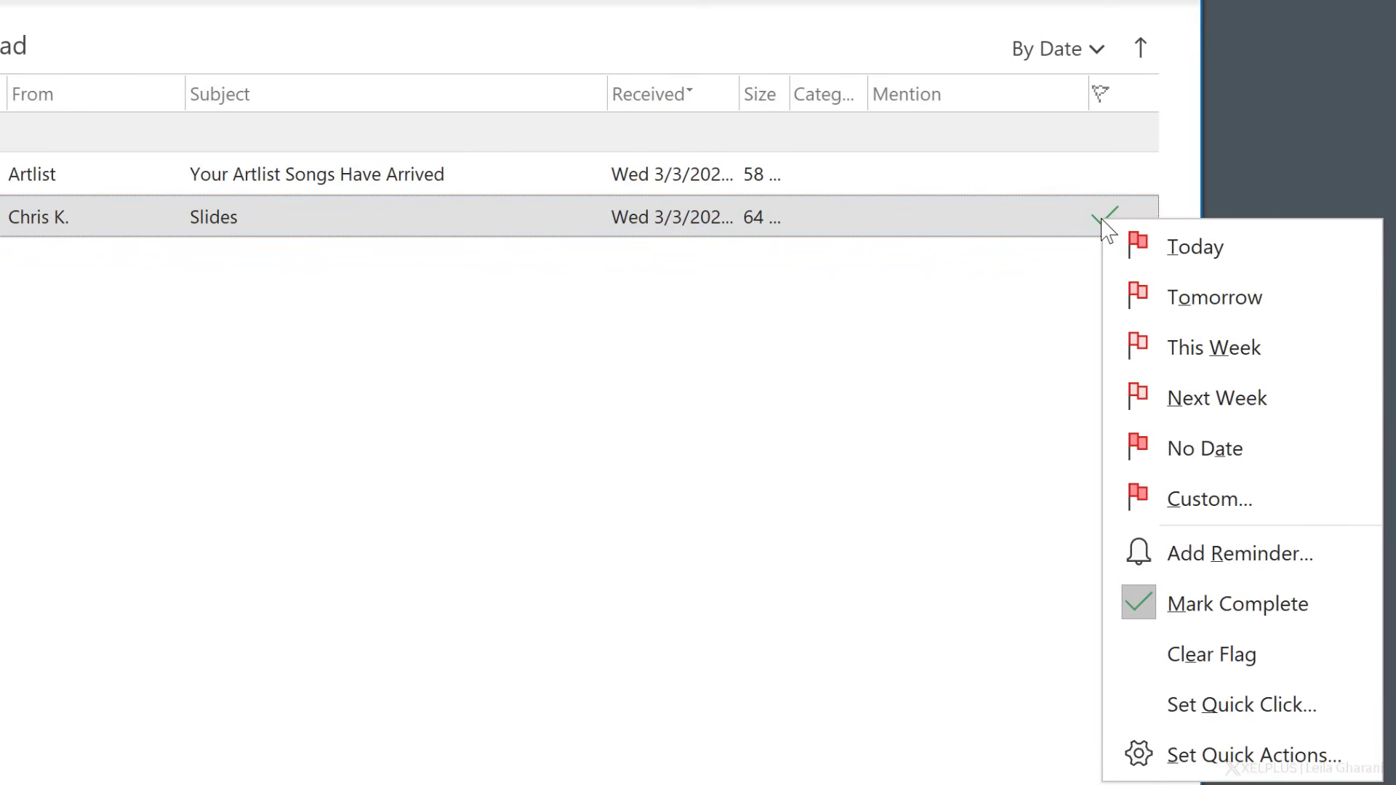
click(1209, 653)
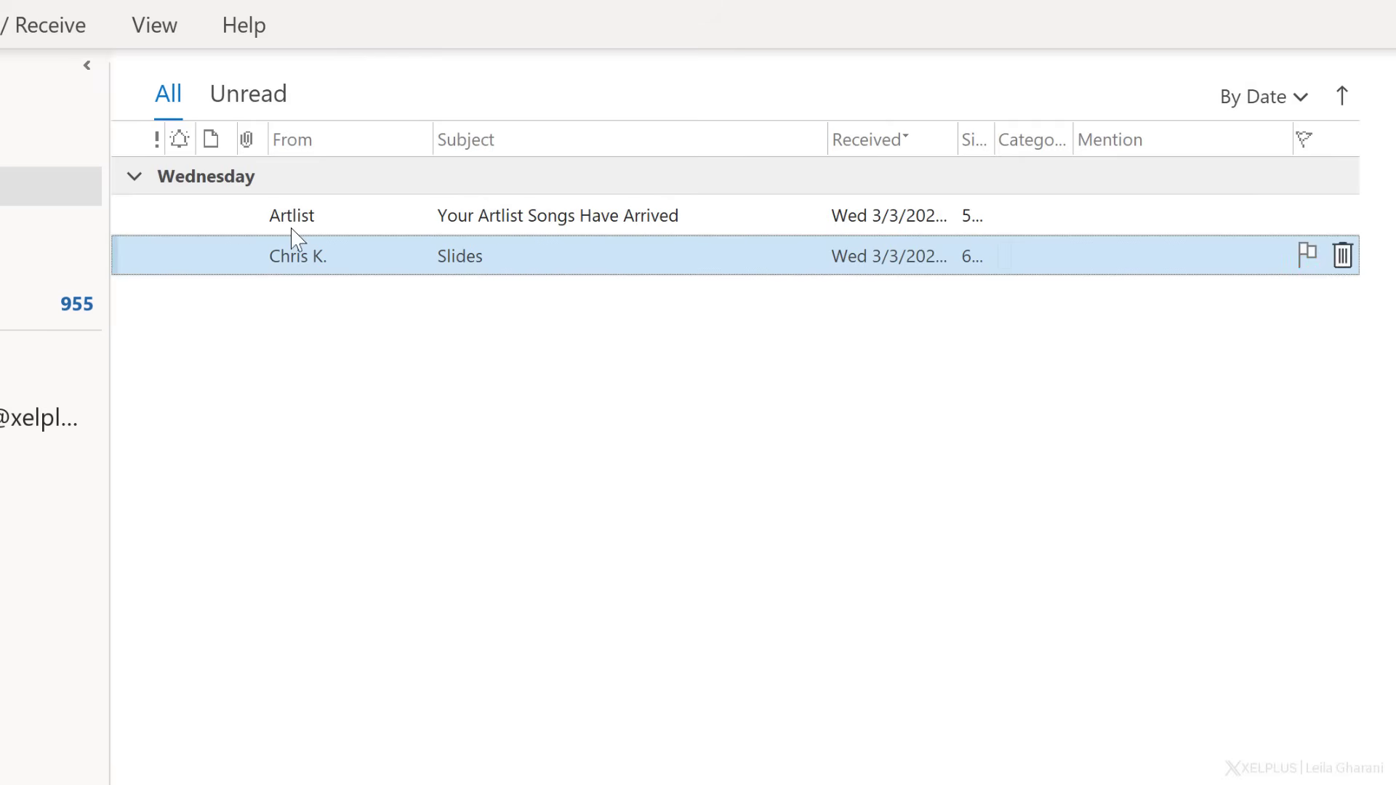
Show the Tasks list in Outlook's To-Do Bar beside the mail.
click(160, 34)
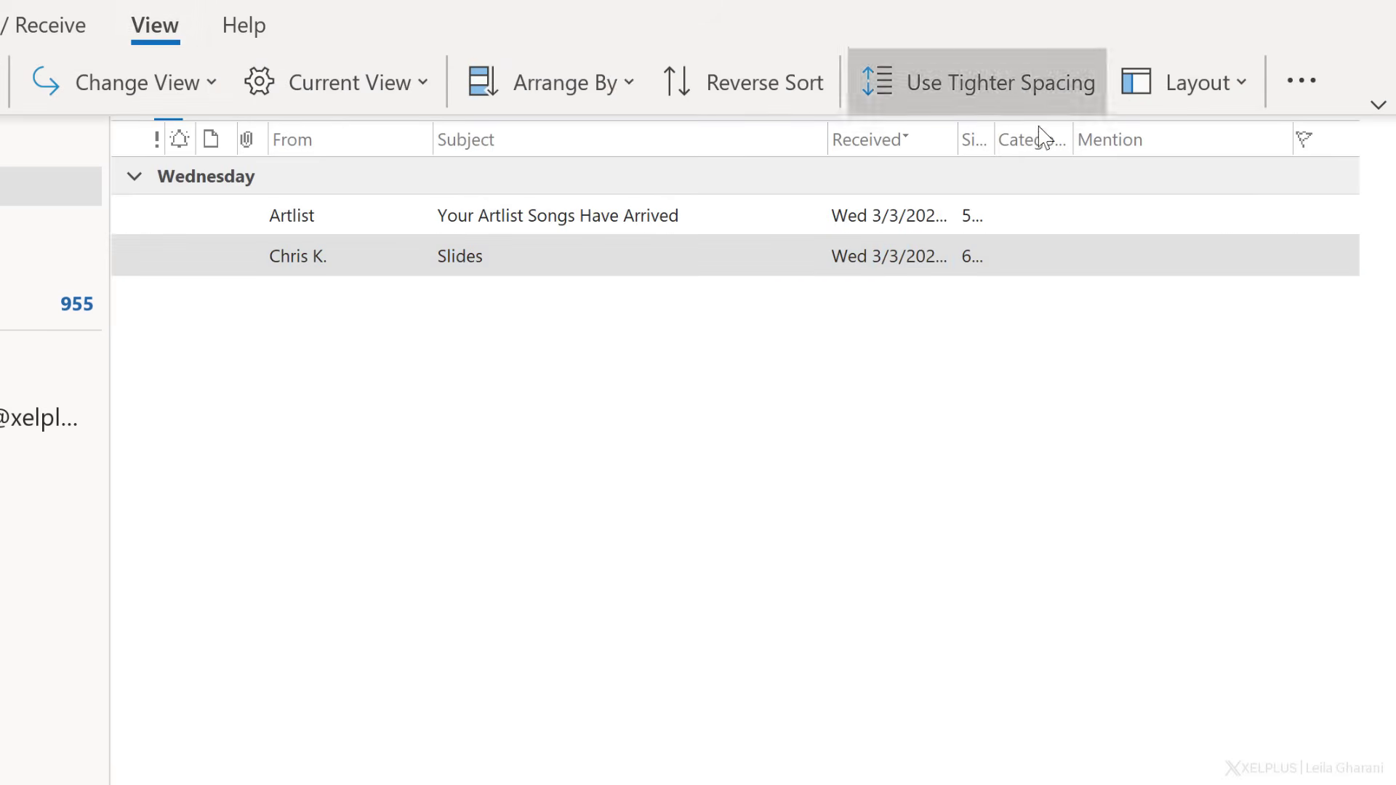
click(1138, 99)
mouse_move(1204, 255)
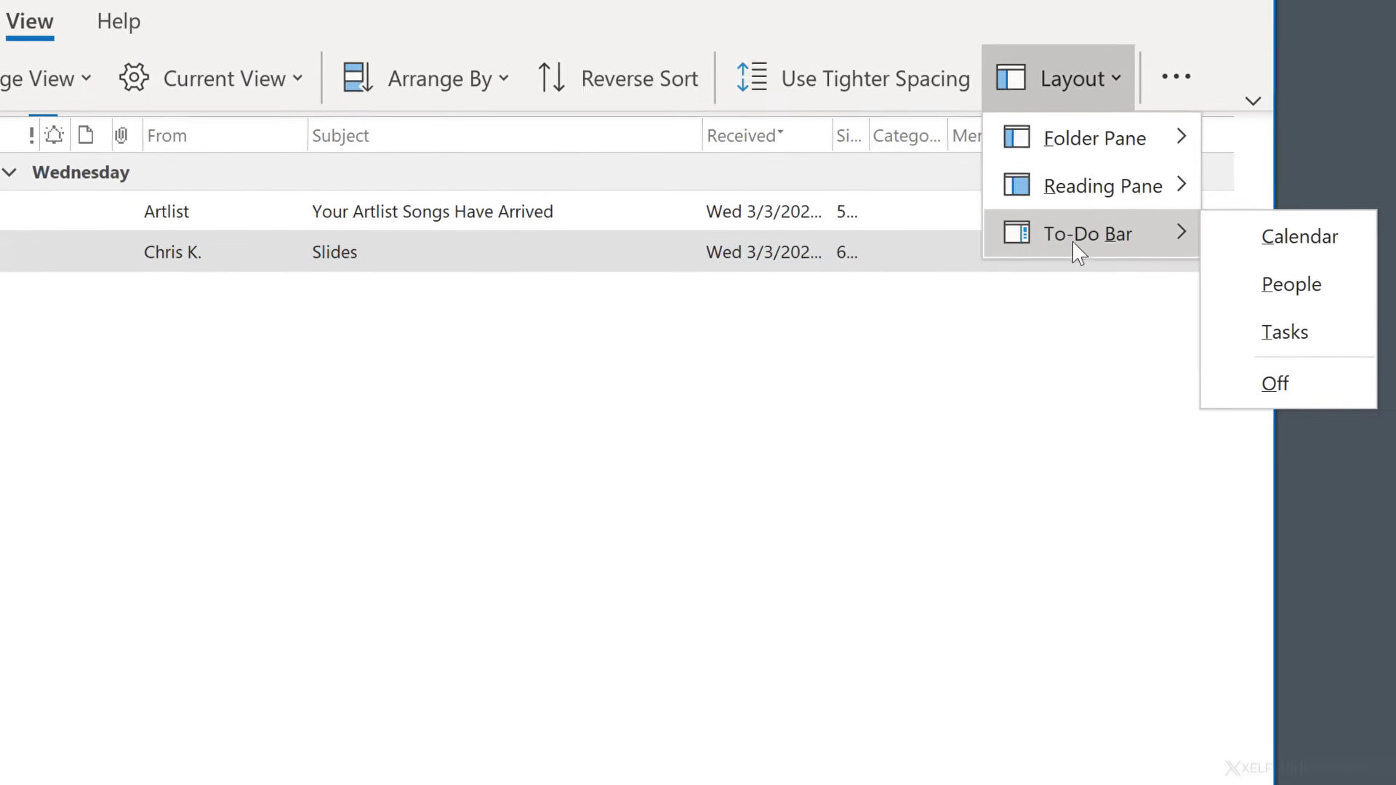
click(1229, 334)
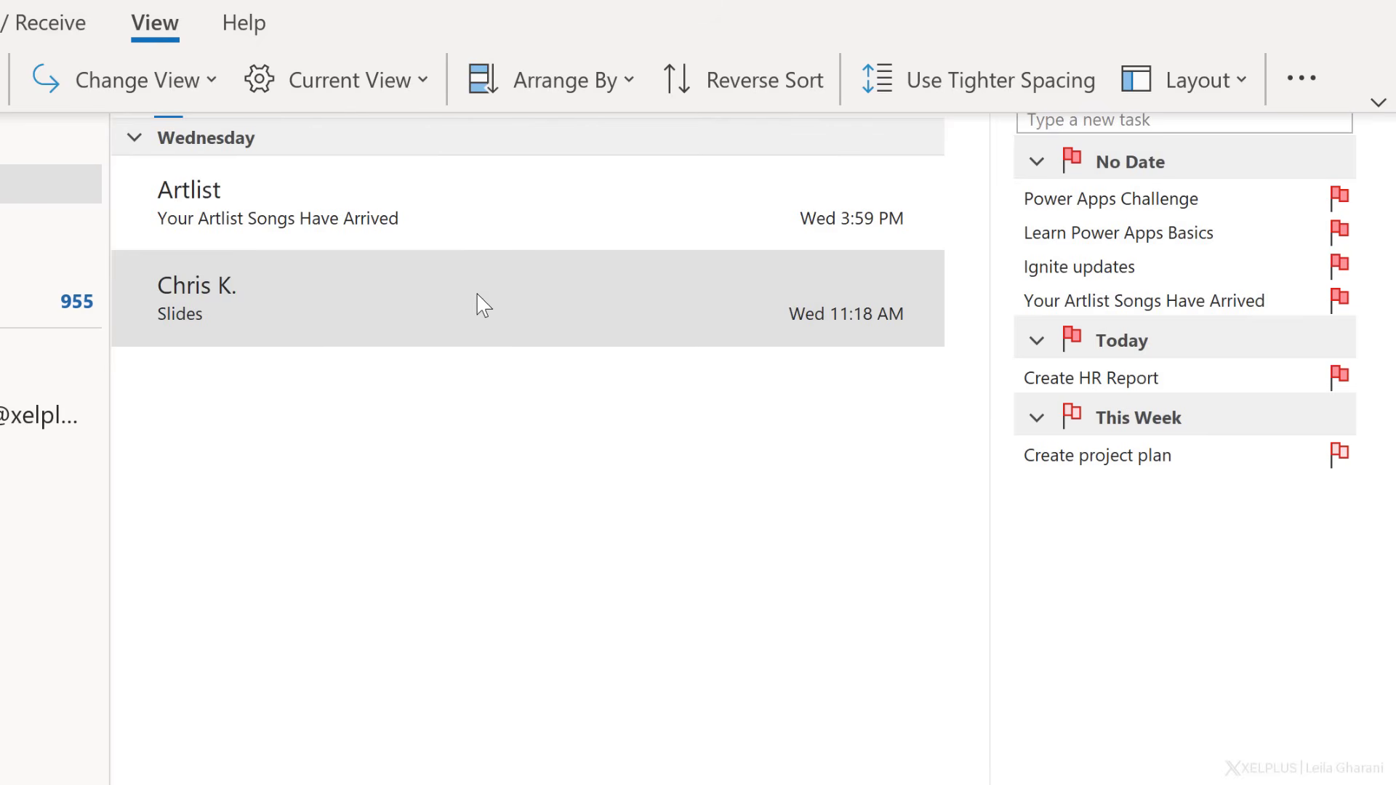
Drag the Slides email into the To-Do Bar to make it a task.
click(413, 323)
drag(422, 304, 1087, 258)
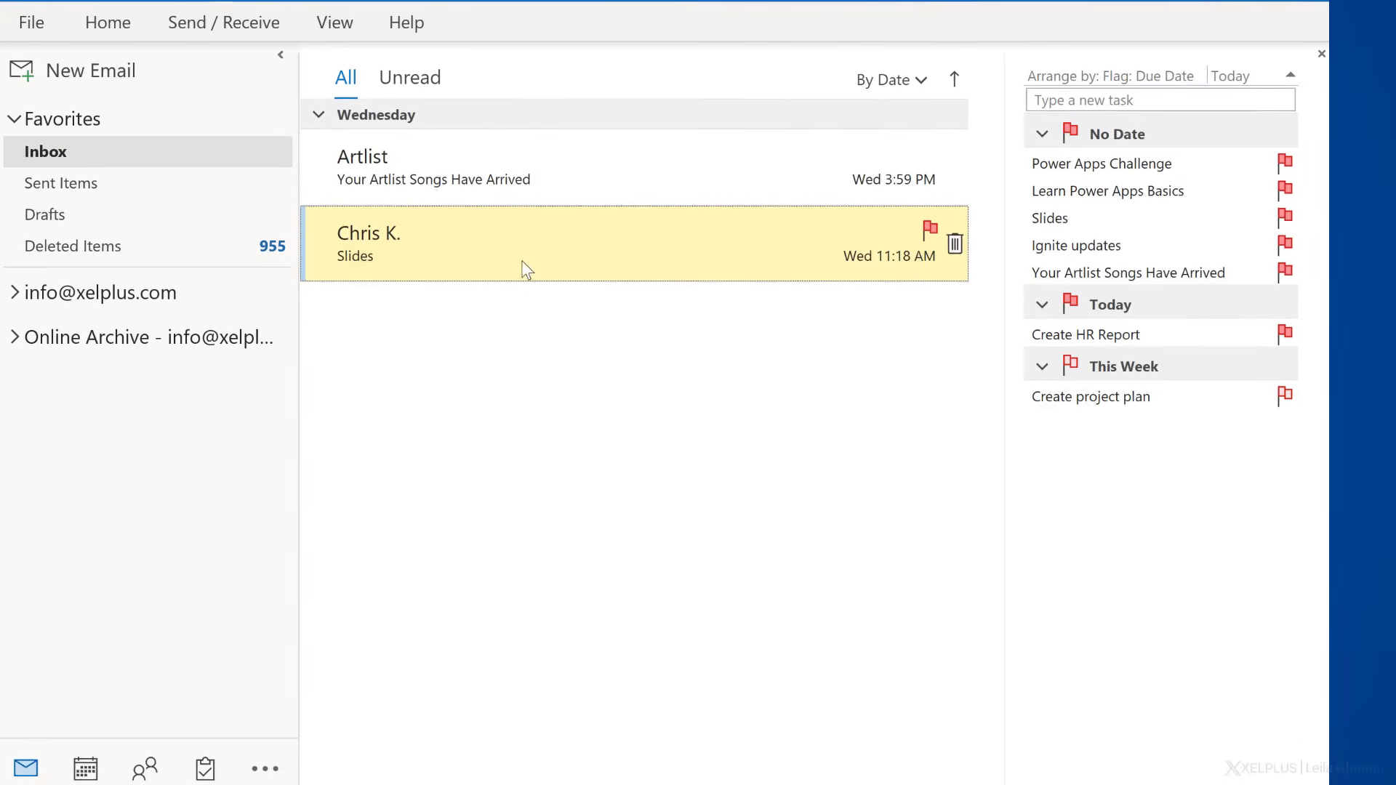
mouse_move(207, 767)
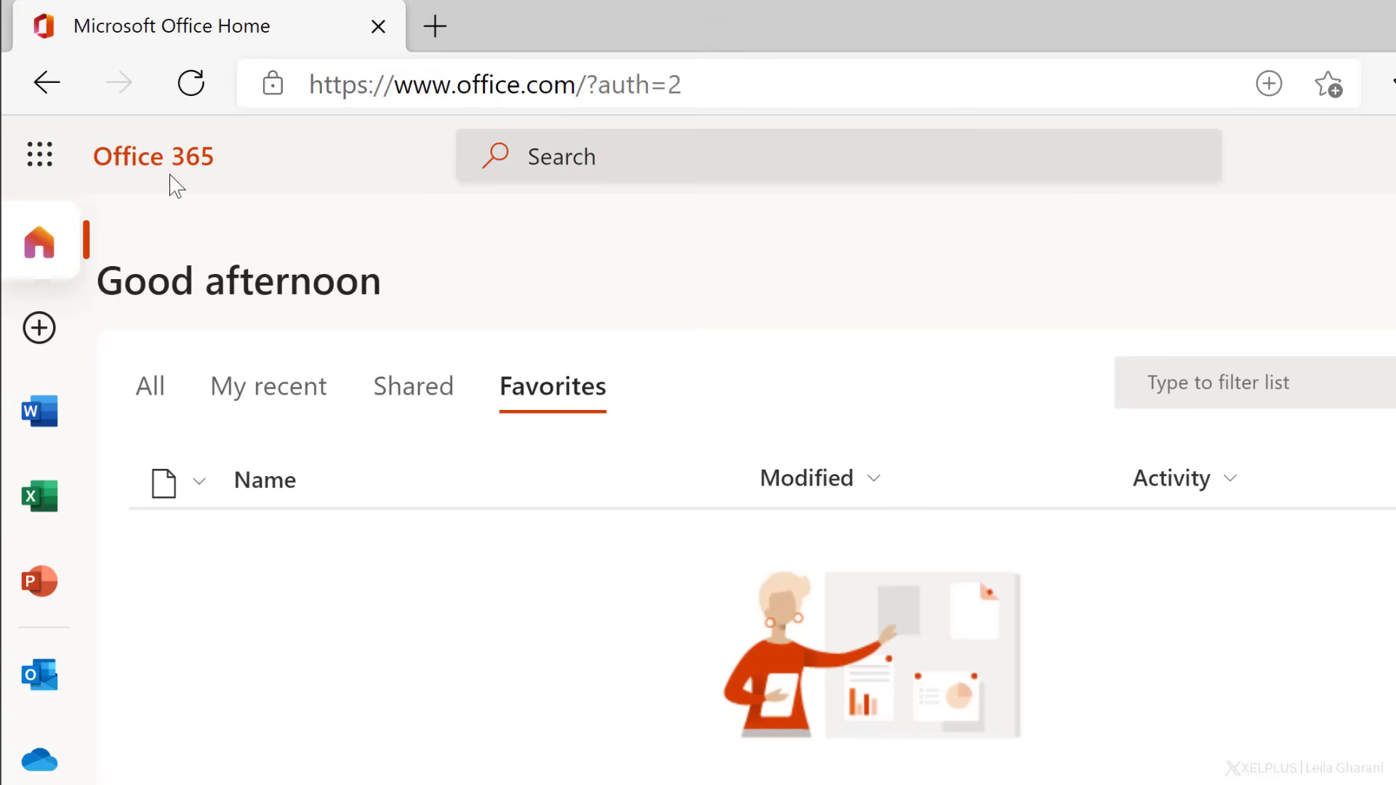
Open Outlook on the web from office.com, look over To Do, then return to Mail.
click(33, 700)
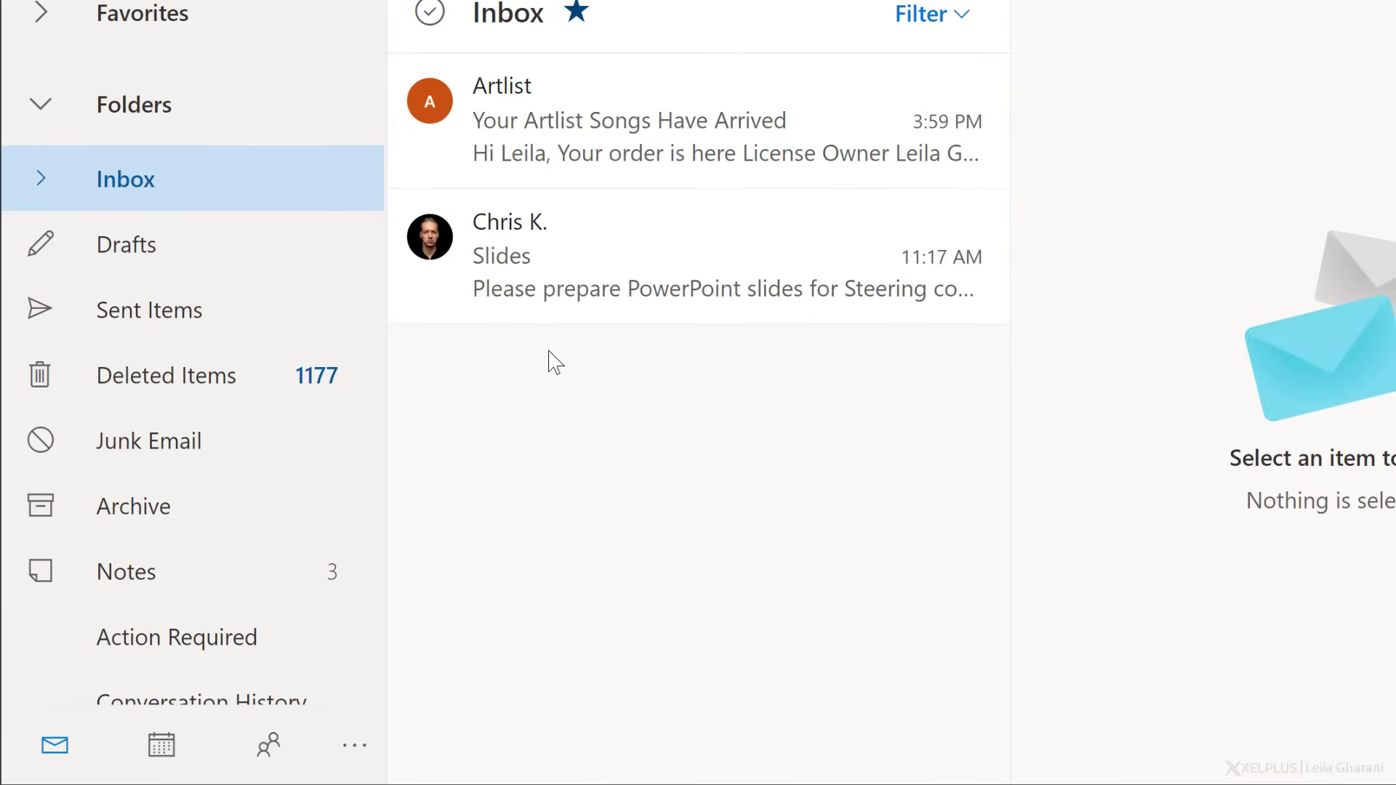
click(349, 762)
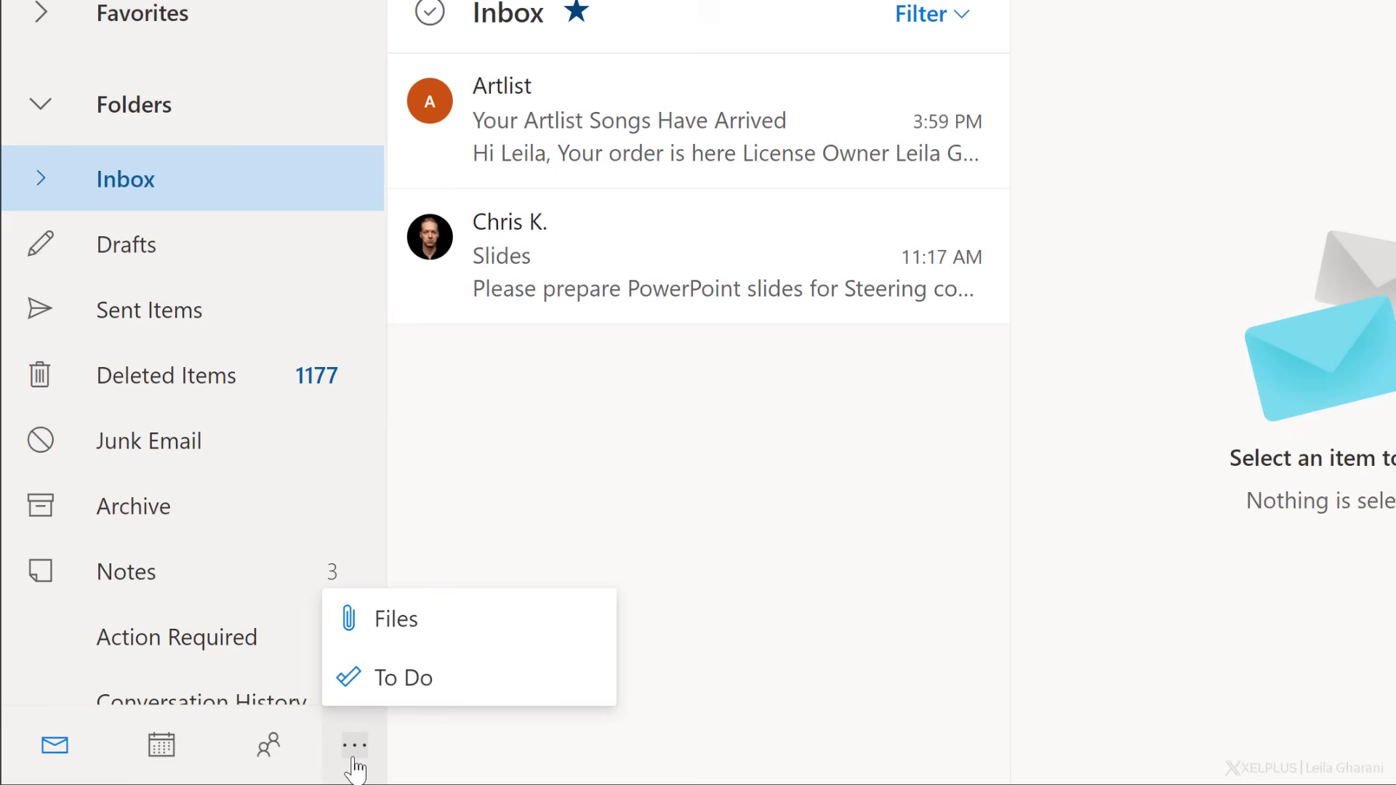
click(407, 696)
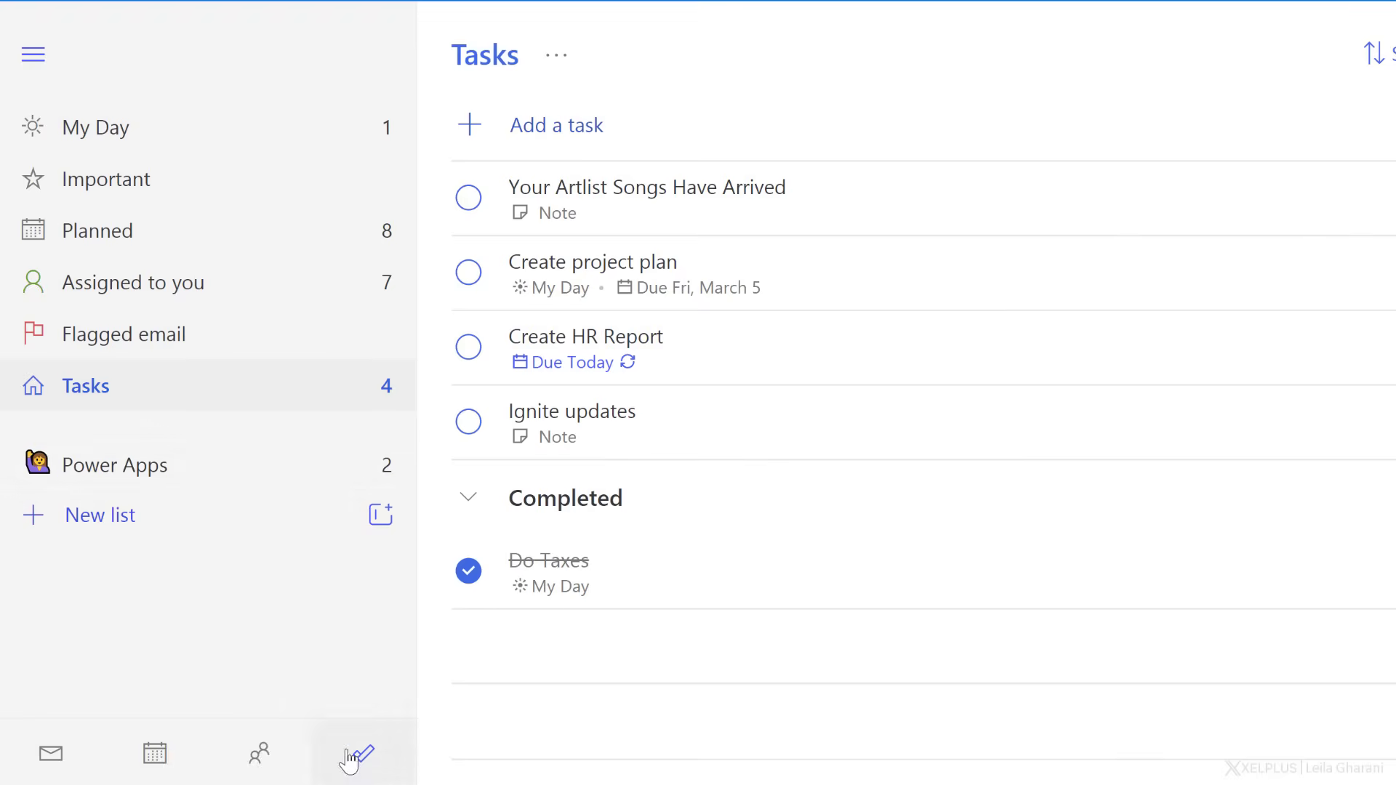
click(49, 763)
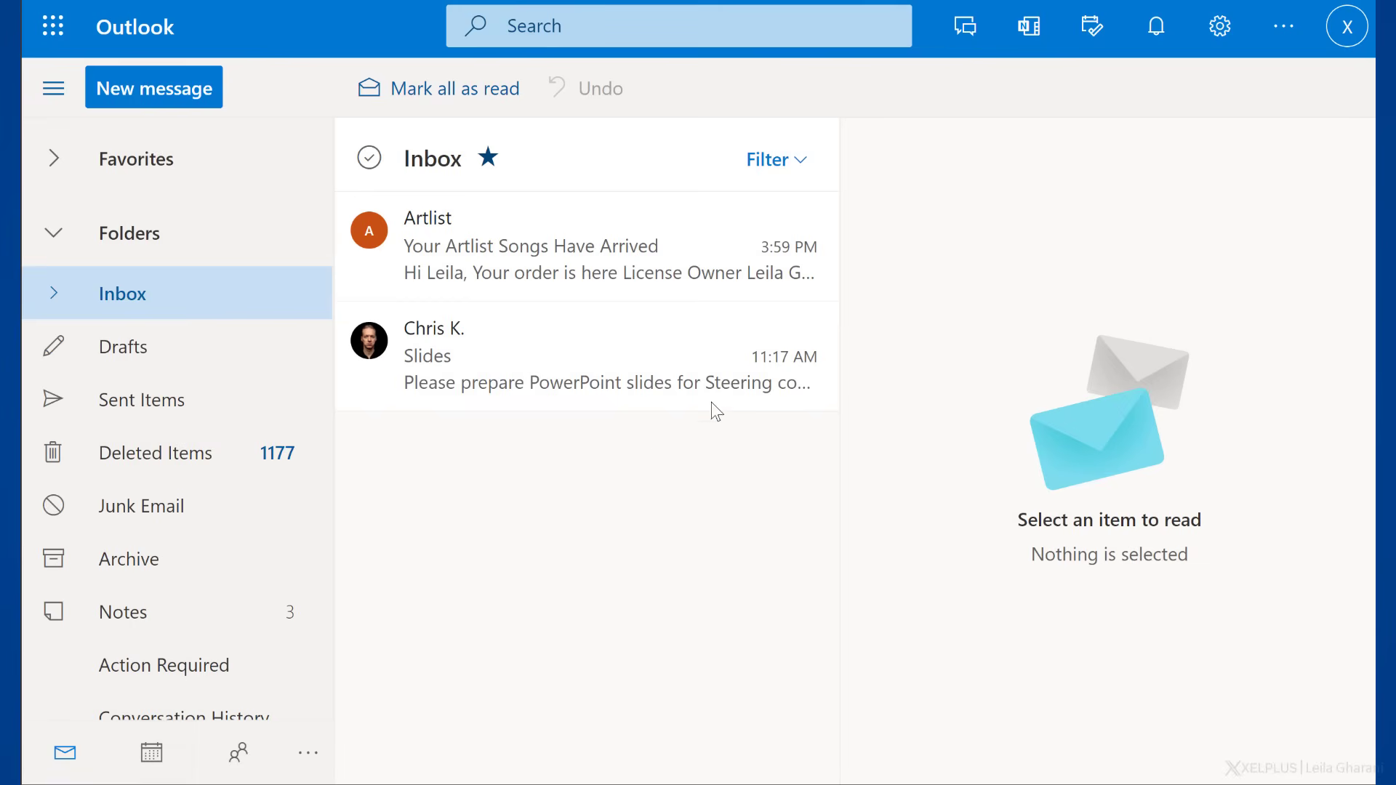
Open the My Day pane and drag the Slides email into it as a task.
mouse_move(725, 402)
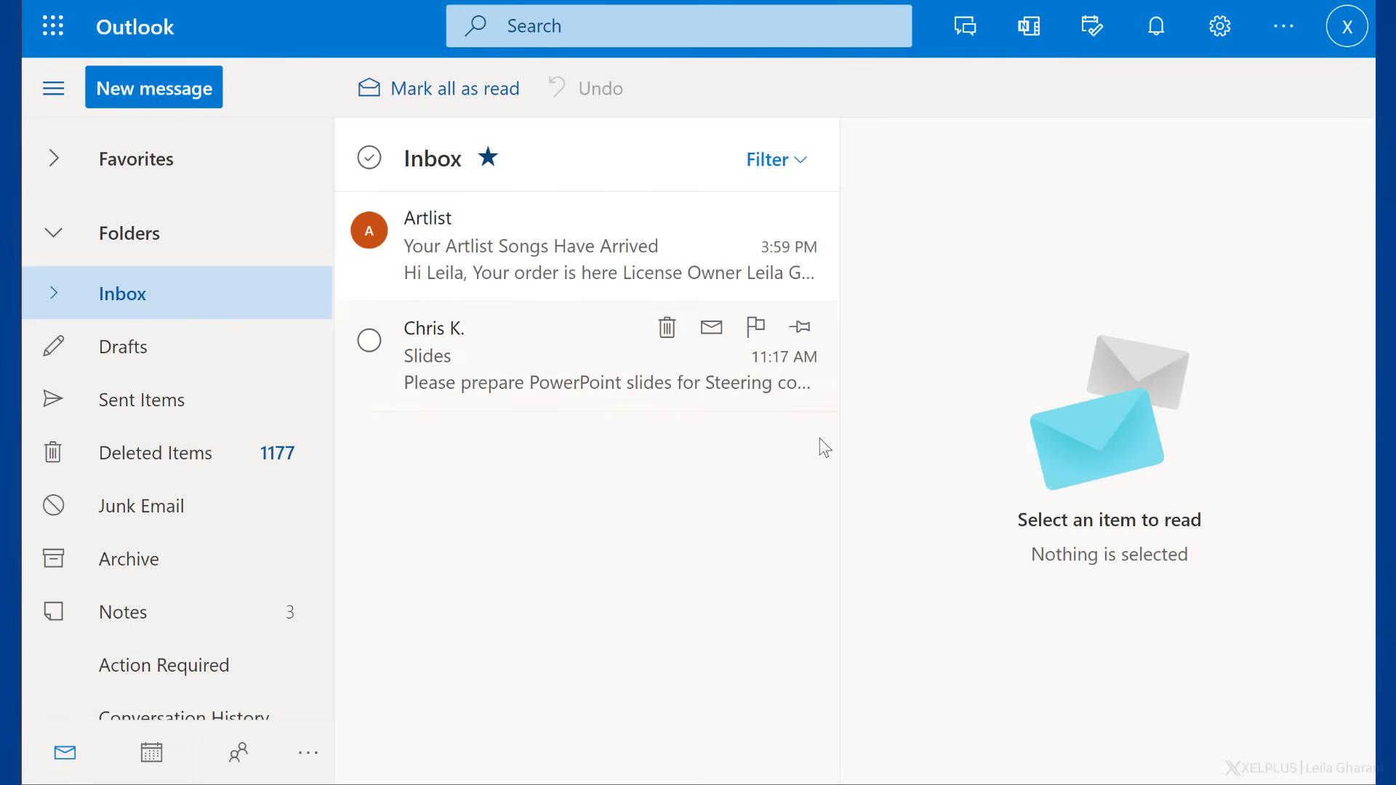
click(1092, 30)
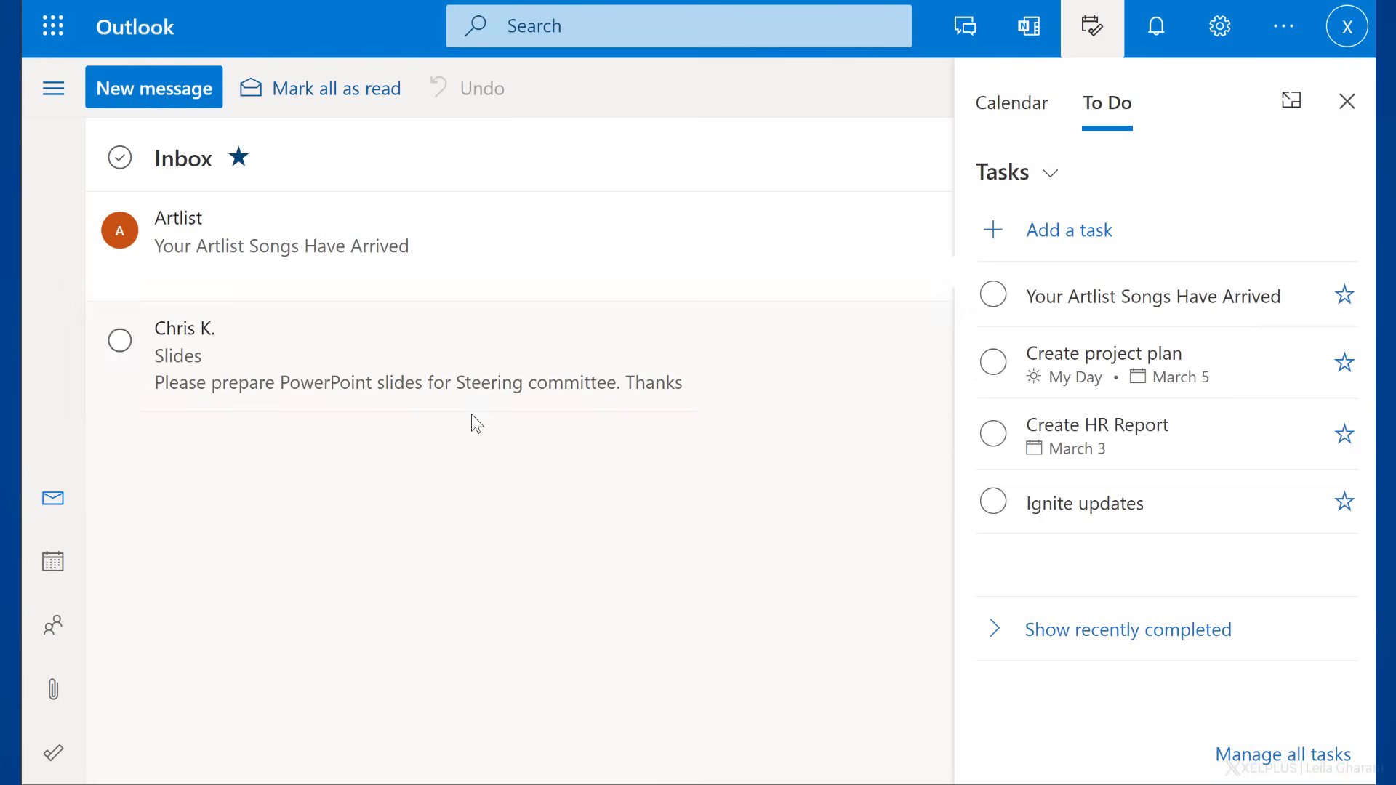
drag(430, 369, 1067, 514)
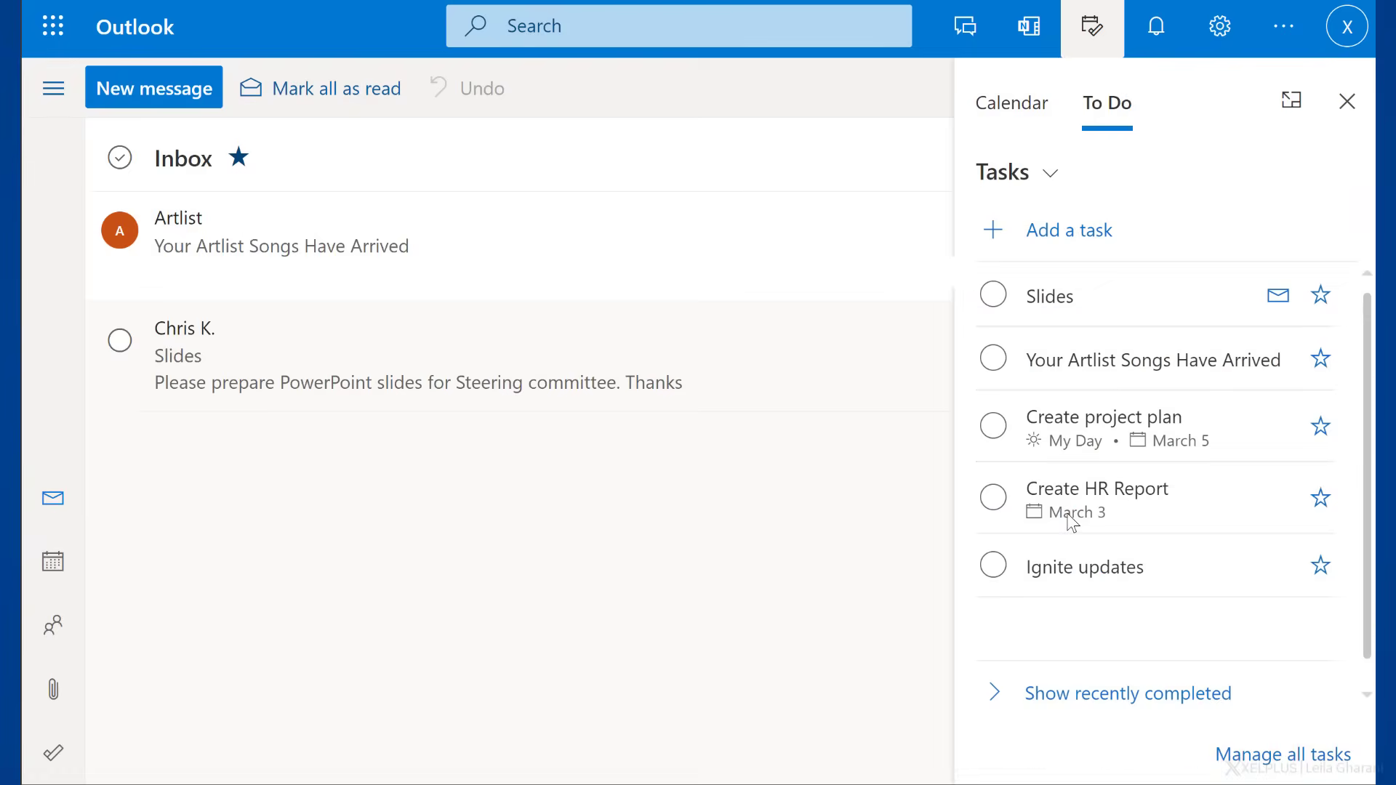
Retitle the new task 'Slides for Steering Committee' and bring up its options menu.
click(1089, 298)
text(for Steering Committee)
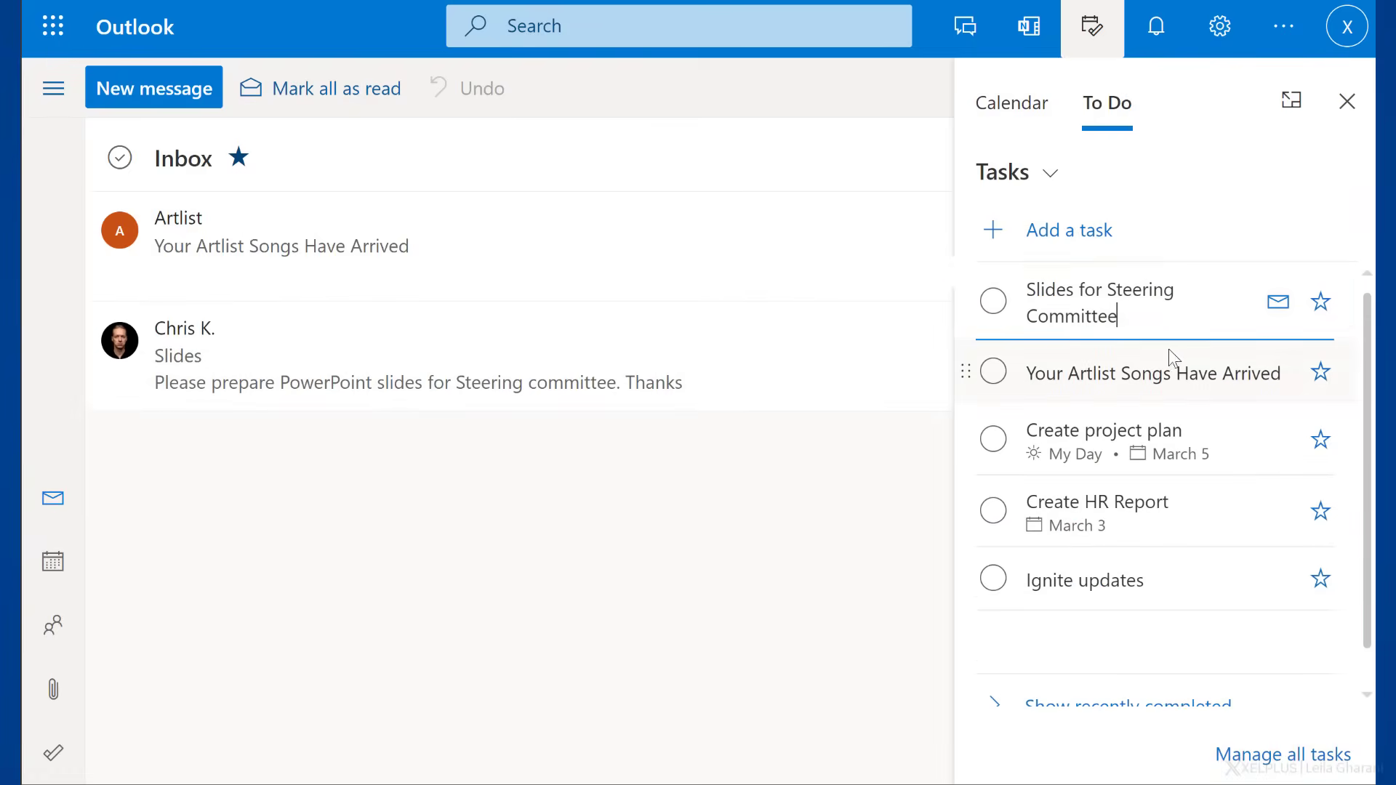
right_click(1165, 297)
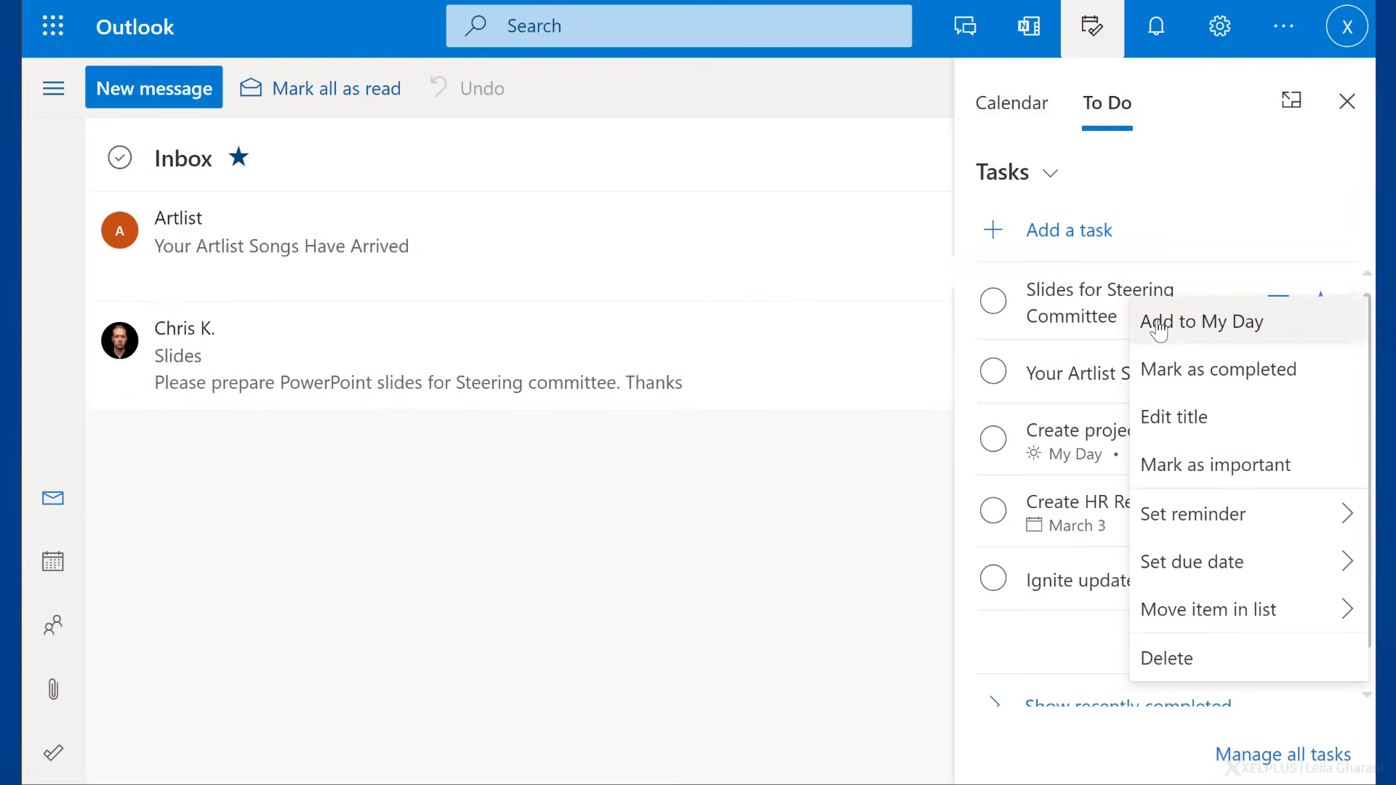
right_click(1142, 301)
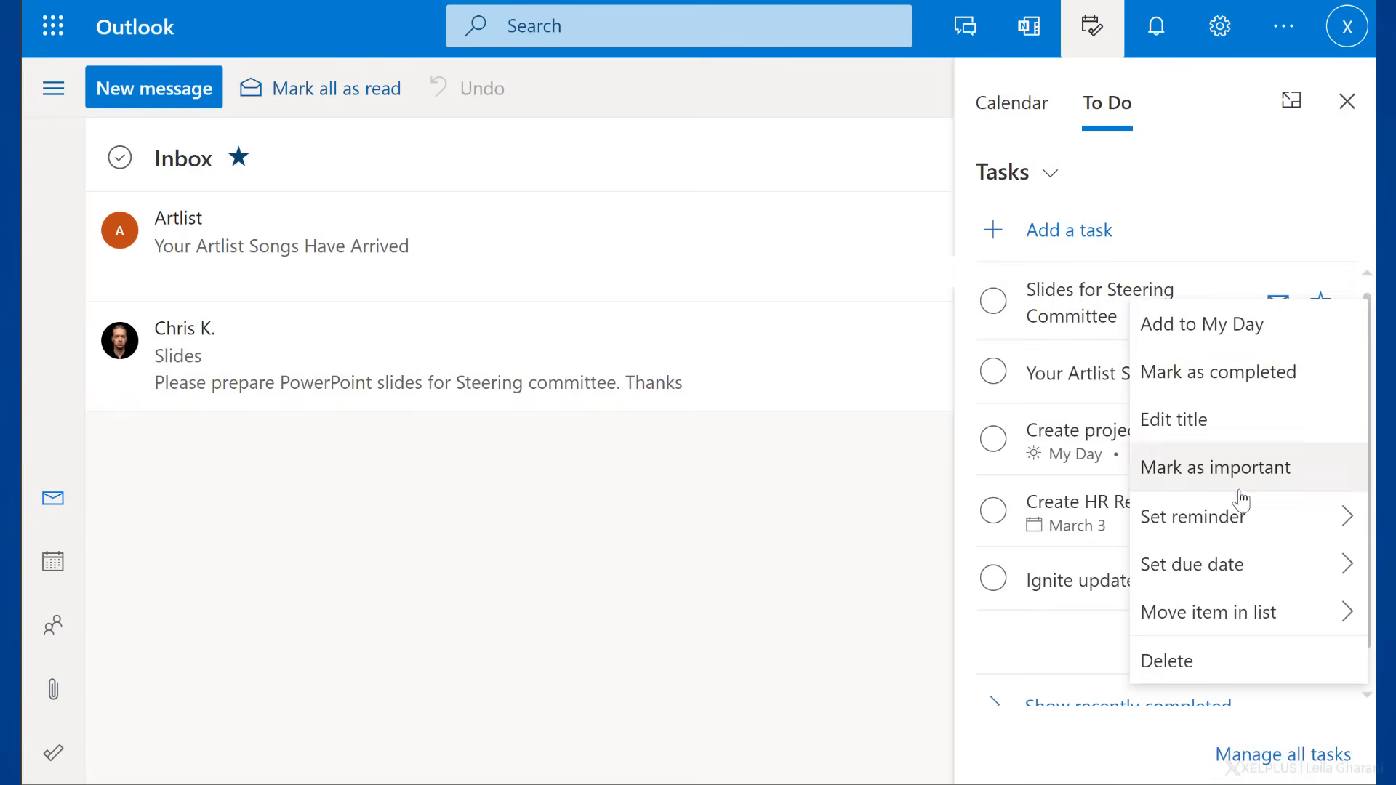
mouse_move(1250, 530)
mouse_move(1267, 587)
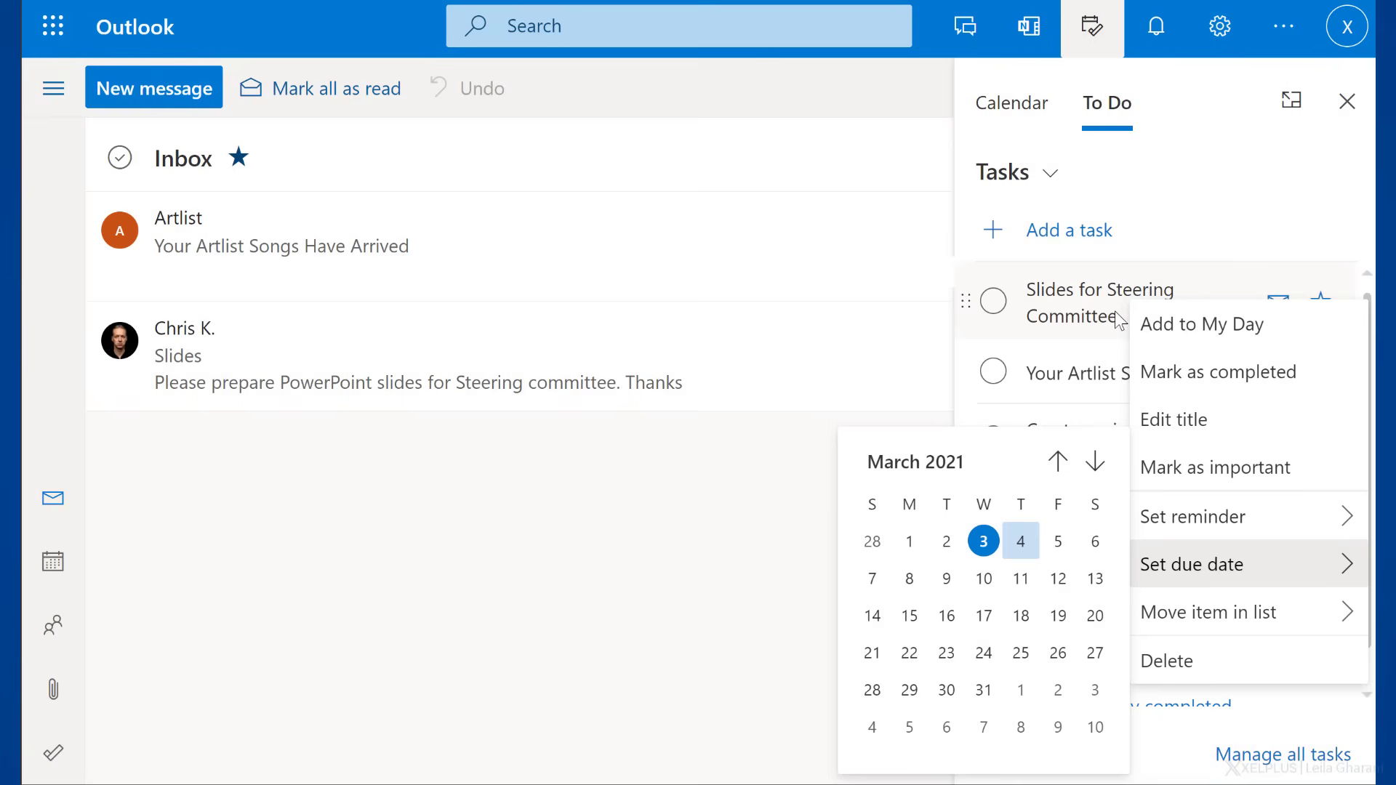
click(1093, 116)
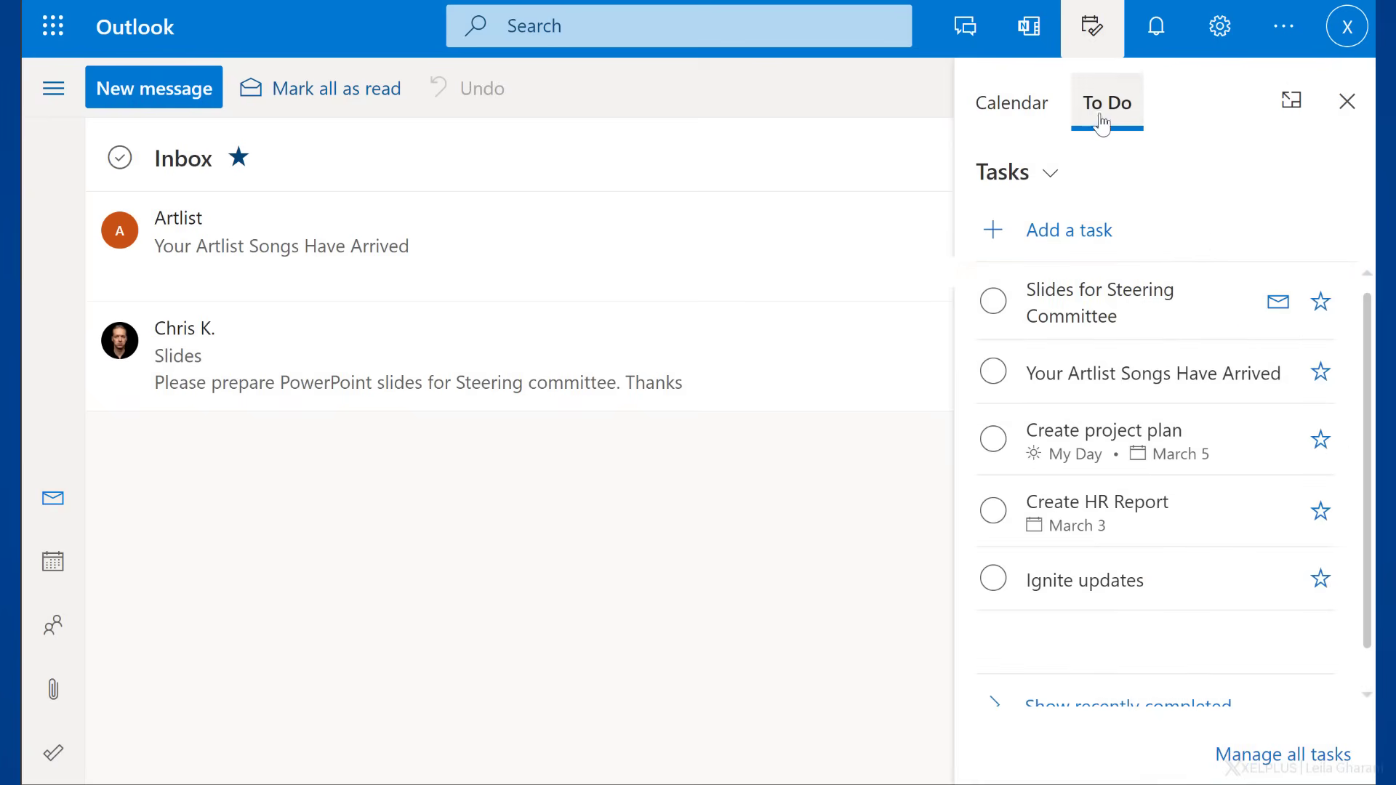
click(981, 102)
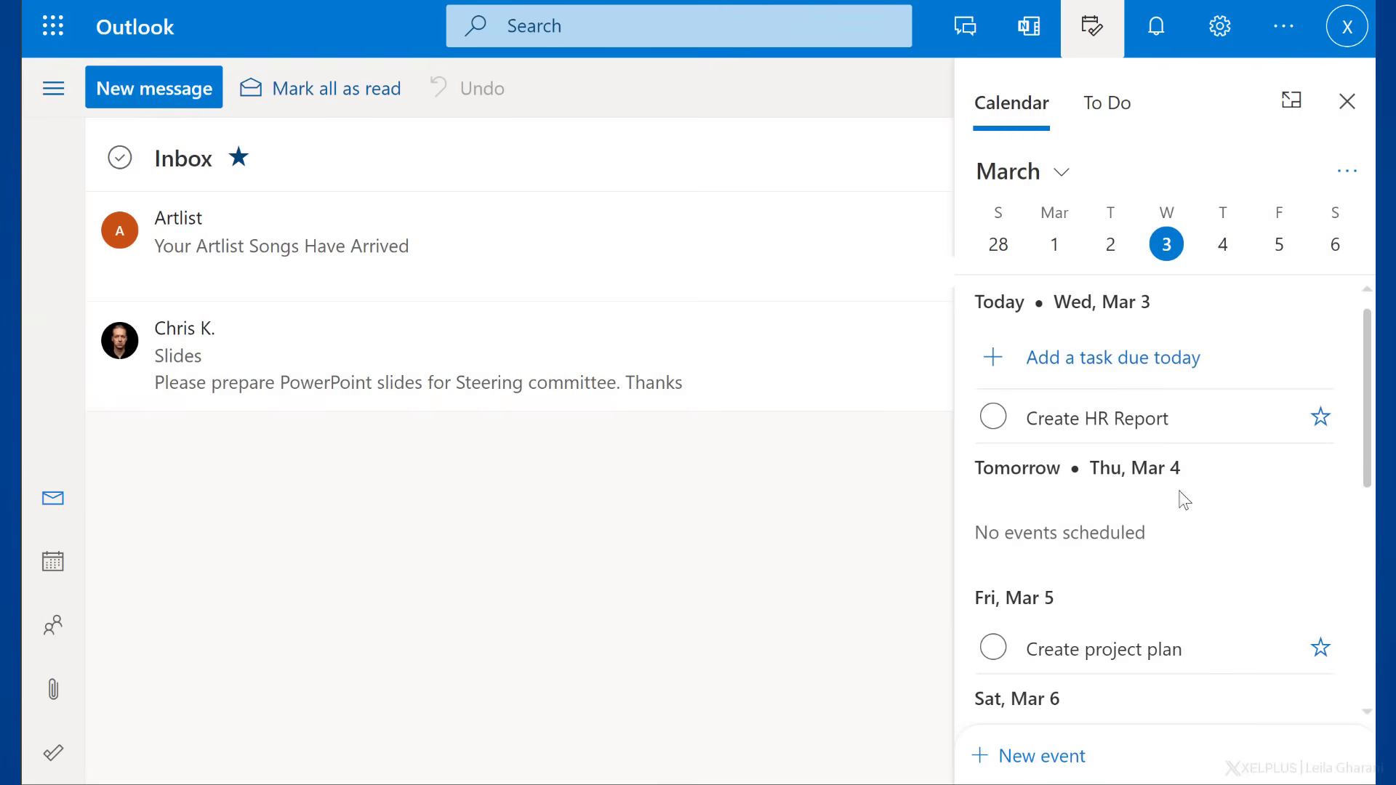
scroll(1178, 480, down, 5)
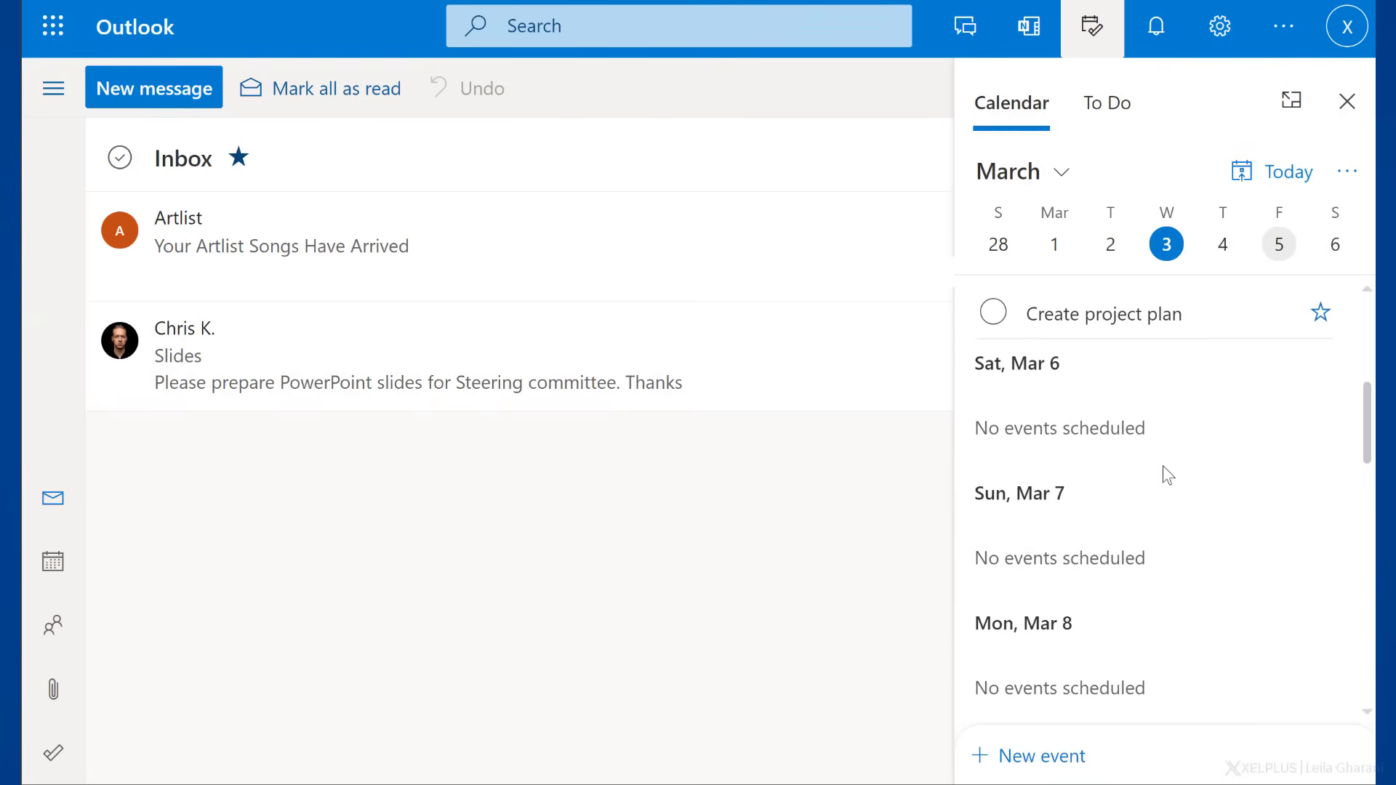
click(1093, 128)
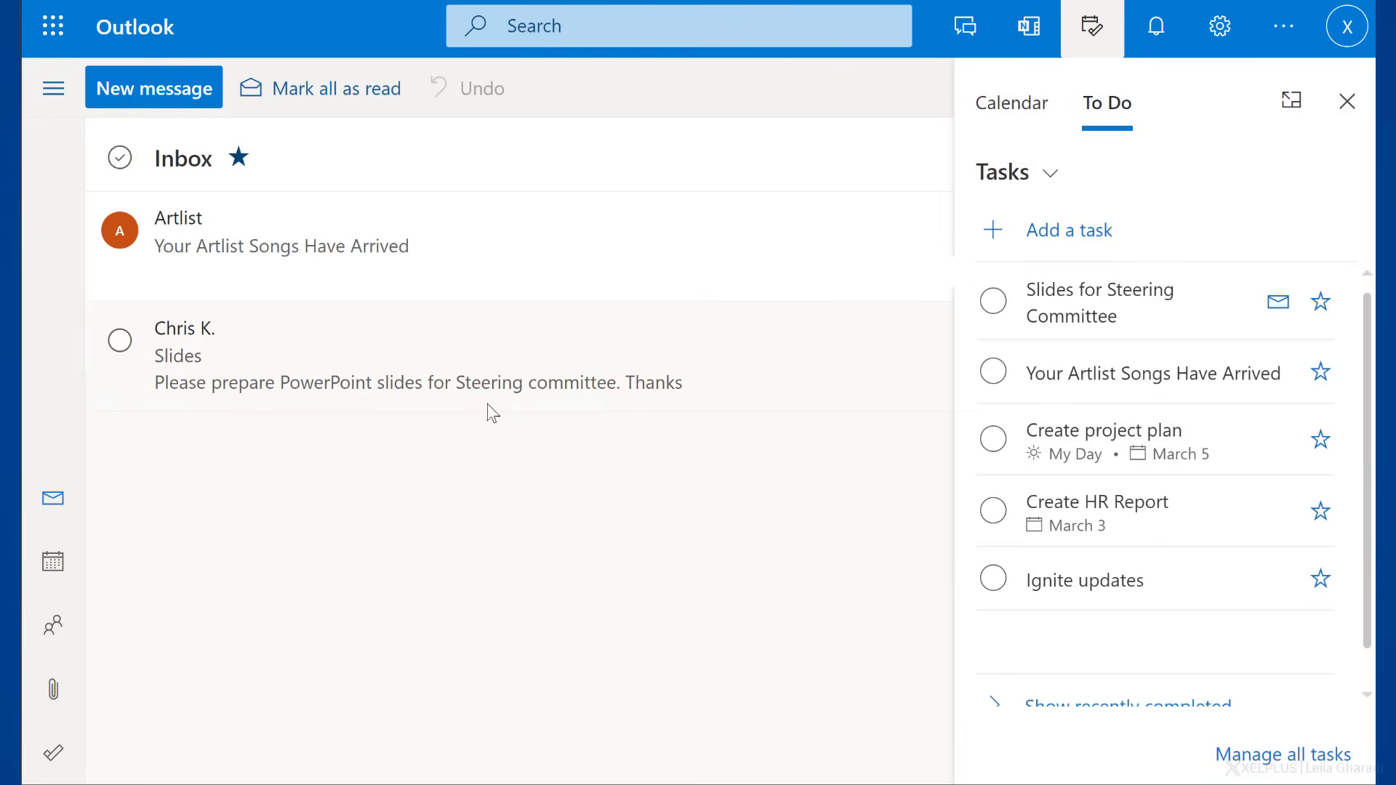
In the March calendar, drag Slides for Steering Committee from To Do onto Thursday, March 4.
click(50, 571)
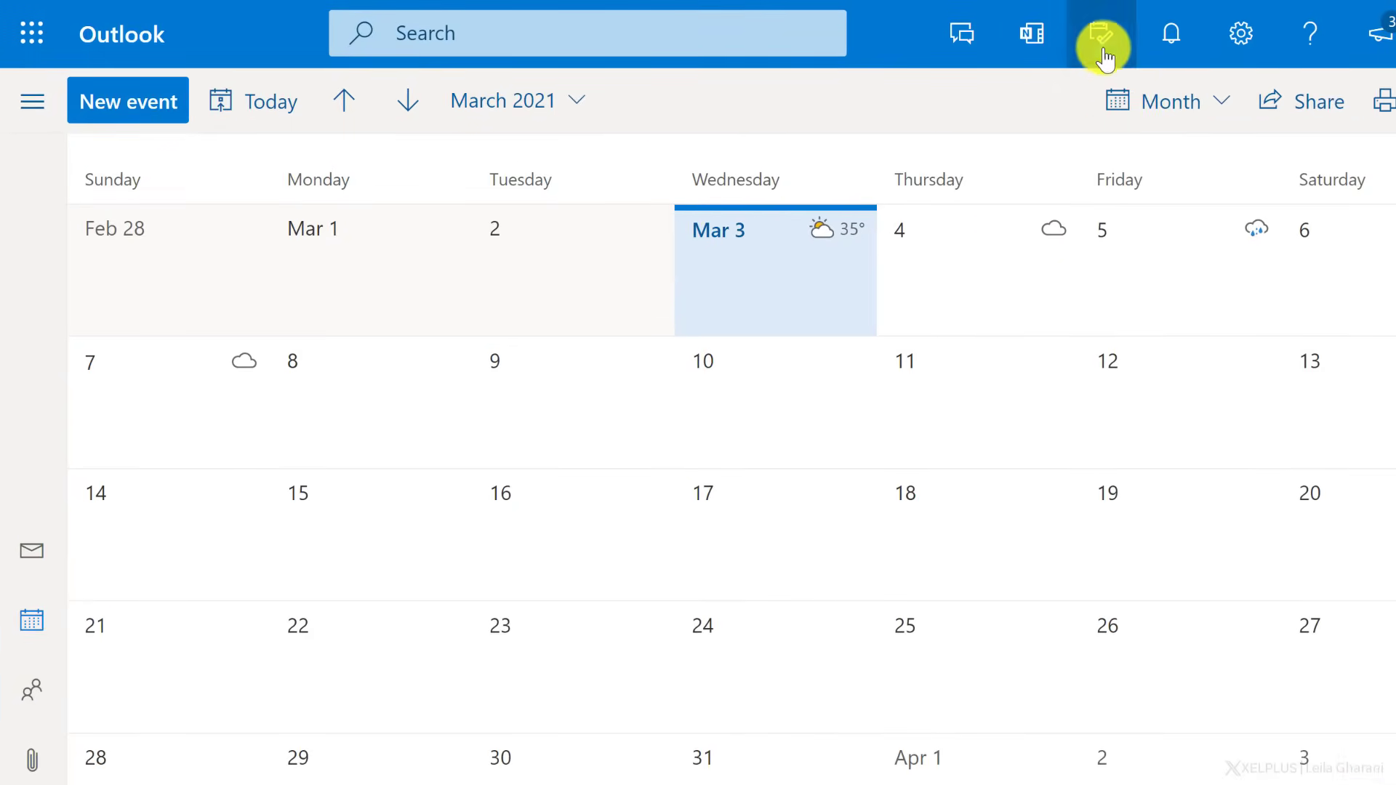
click(1100, 40)
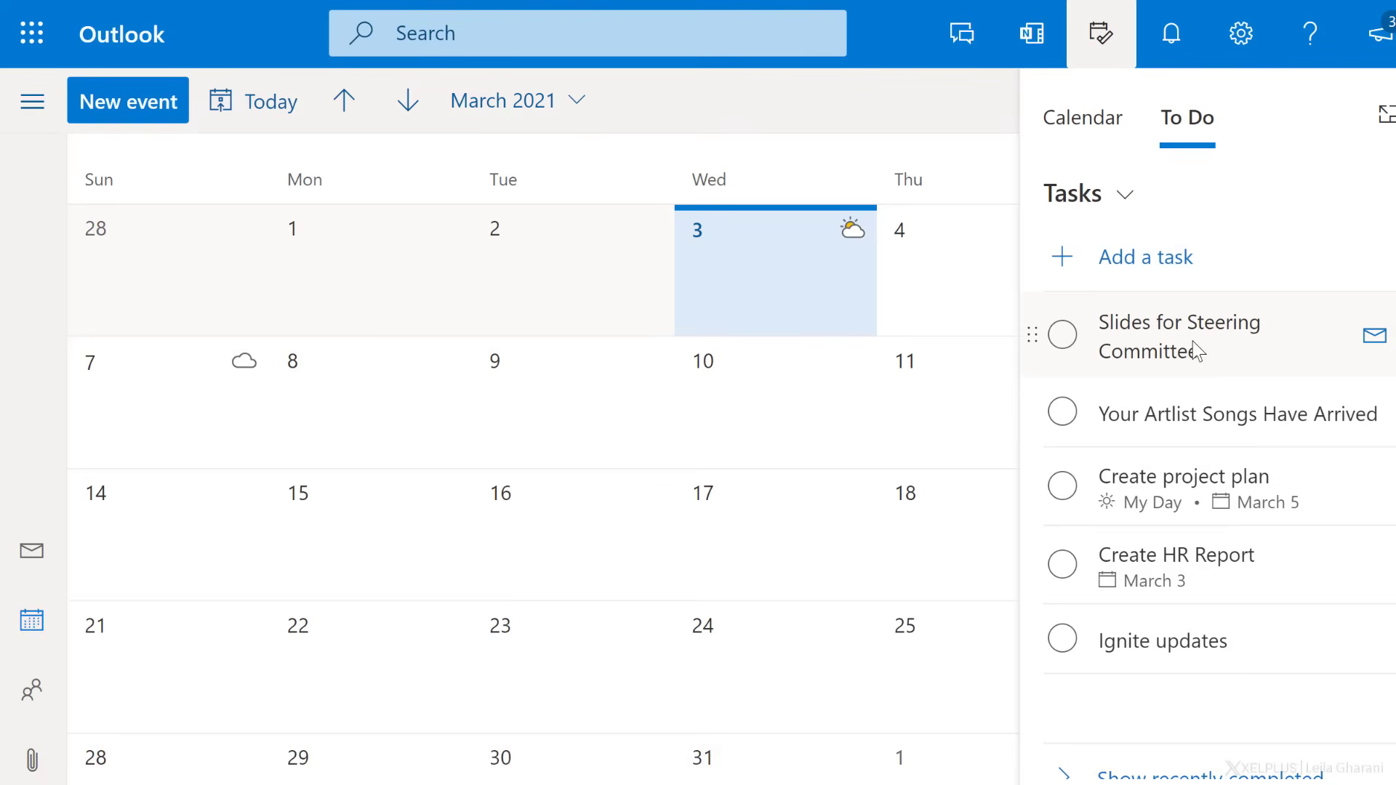
drag(1196, 352, 932, 274)
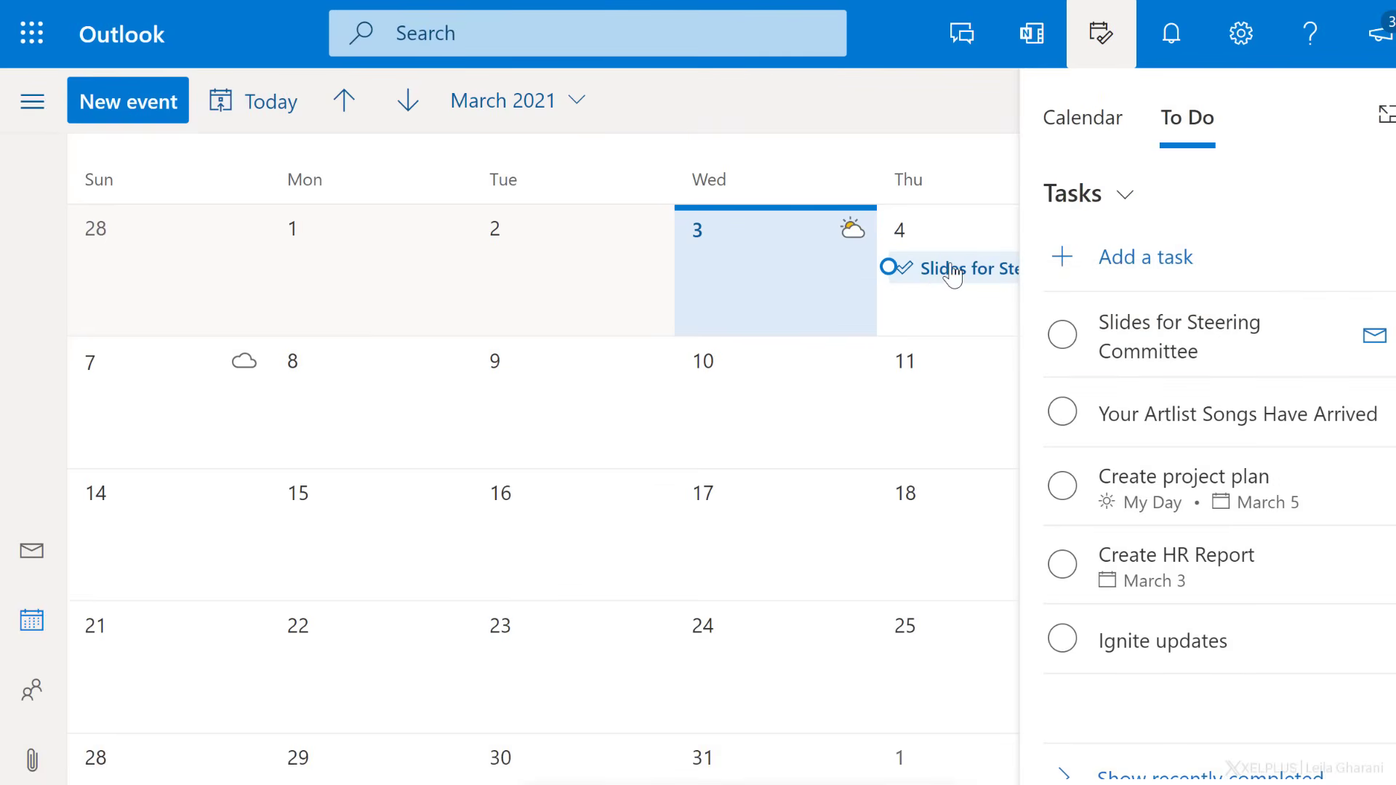
click(953, 277)
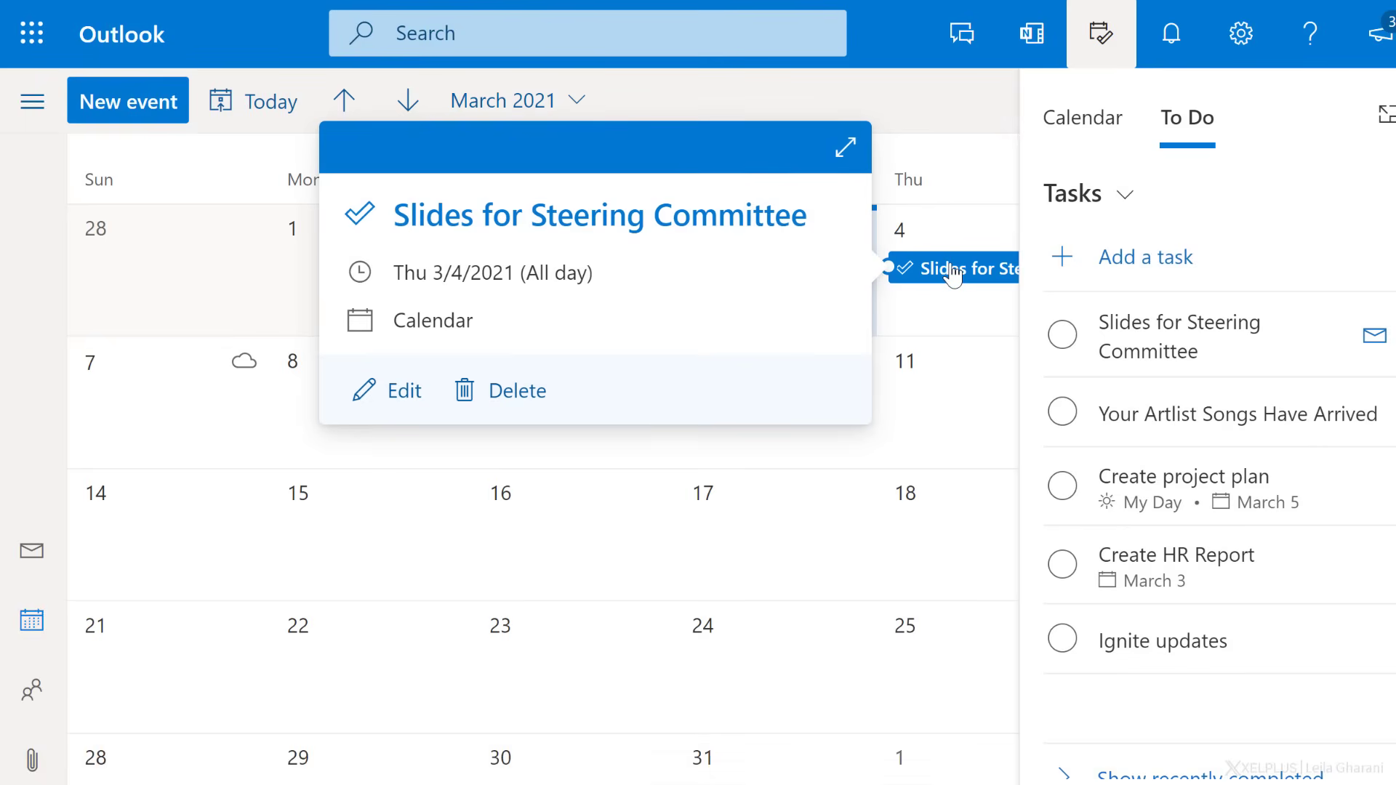
Make the Slides for Steering Committee entry an all-day event and save it.
double_click(953, 275)
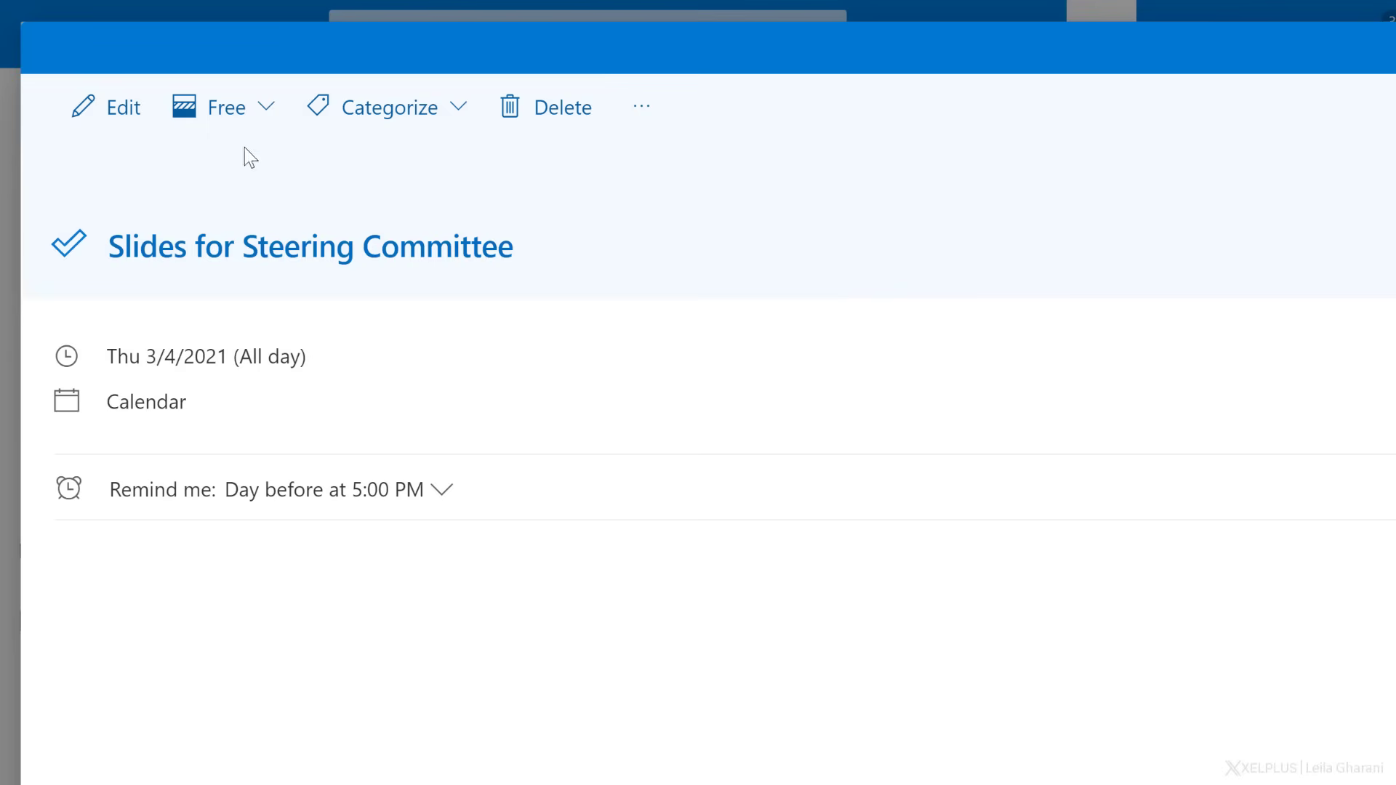
key(Escape)
click(134, 128)
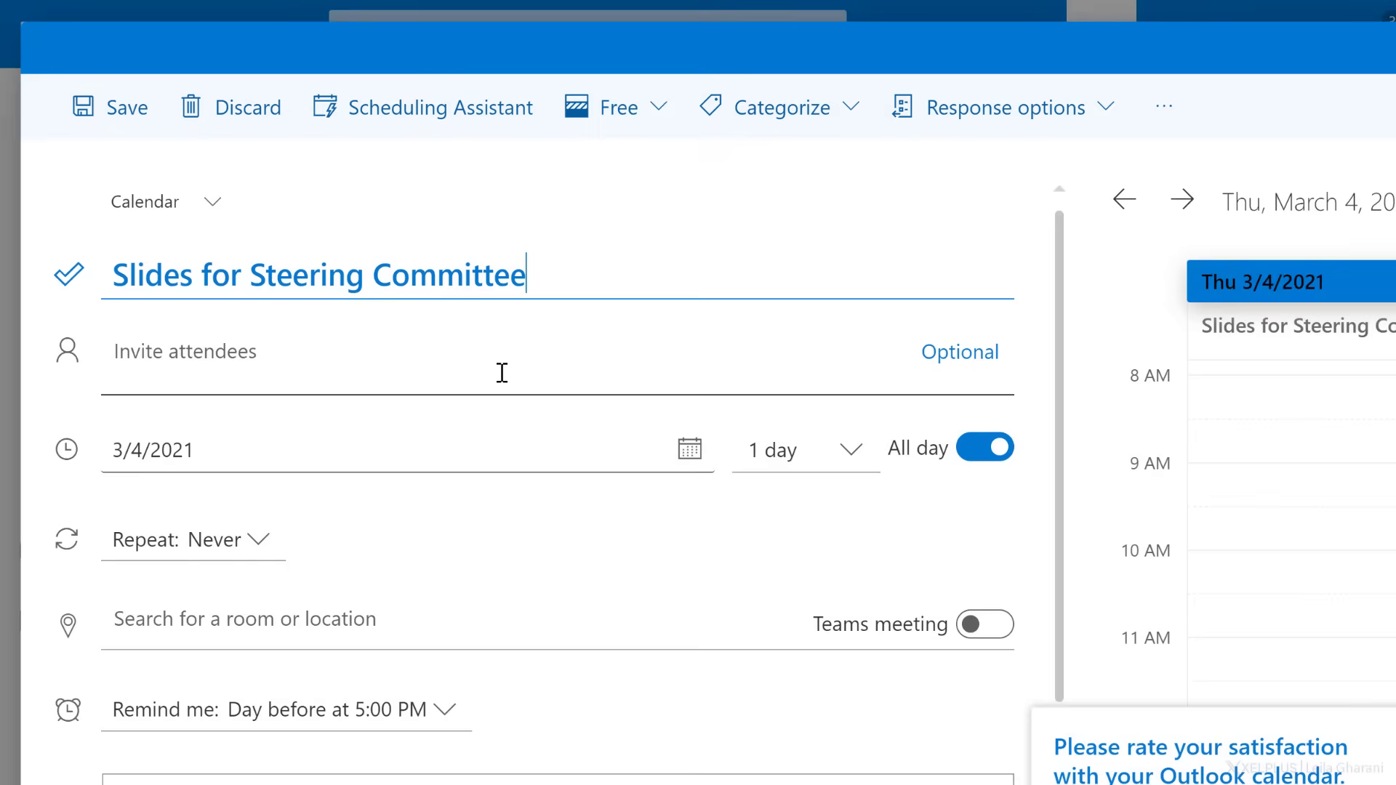
click(974, 463)
click(974, 463)
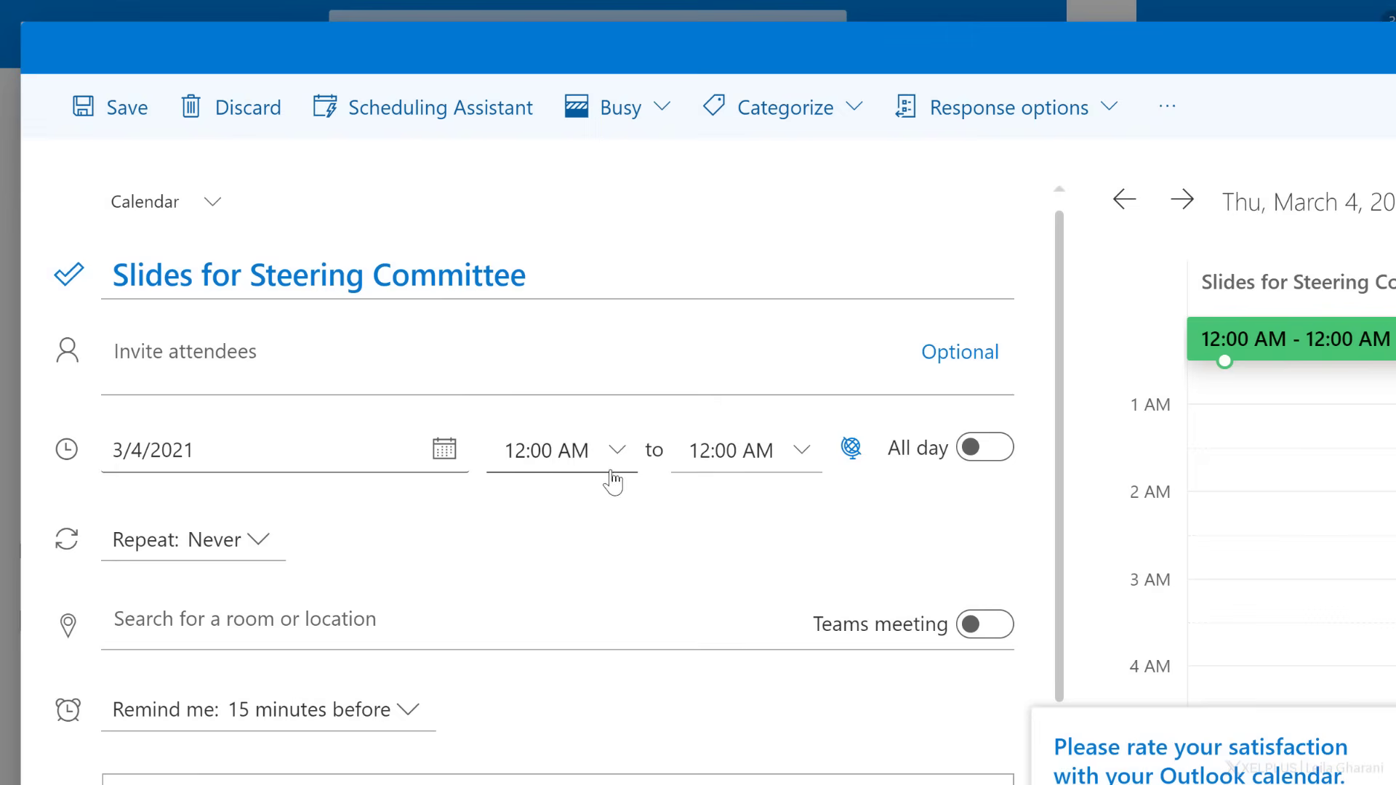
click(996, 443)
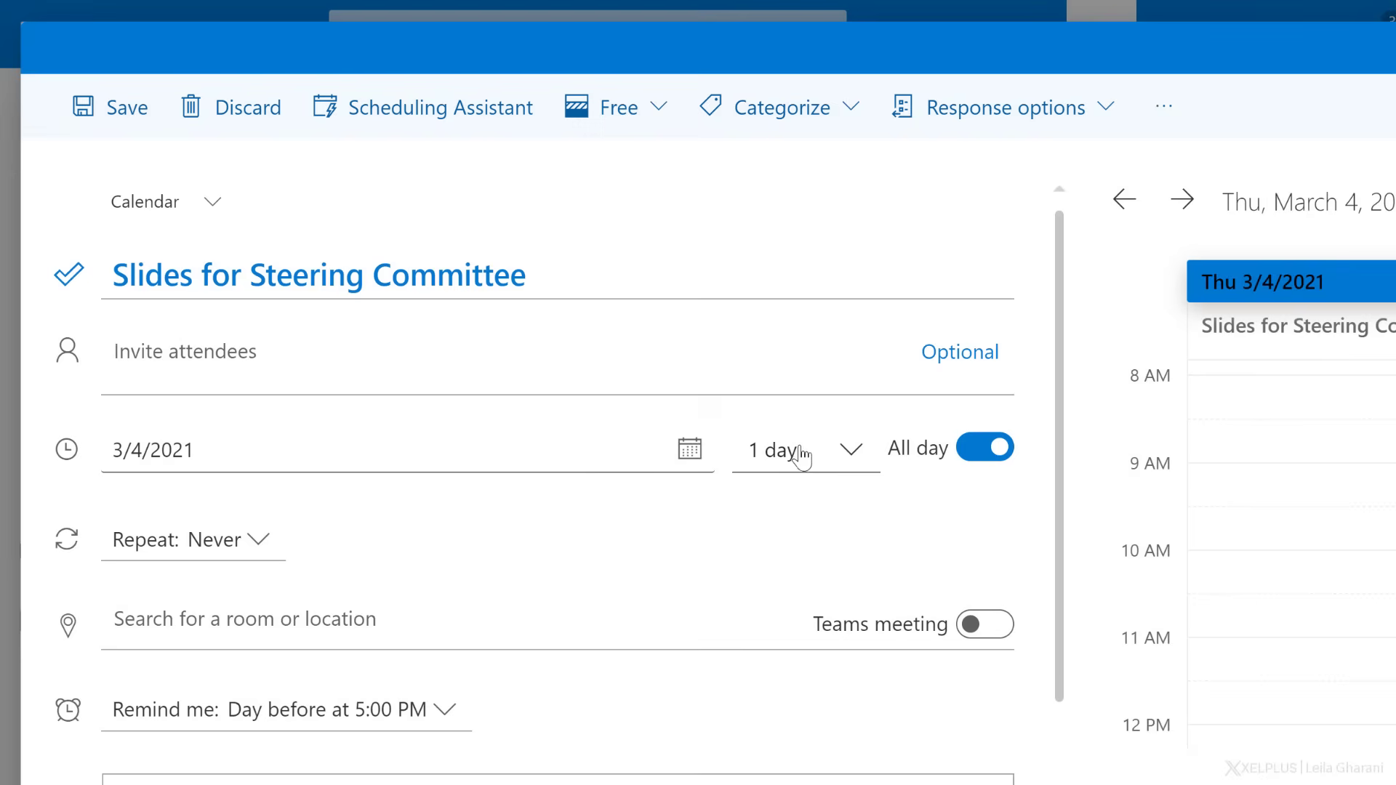
click(117, 99)
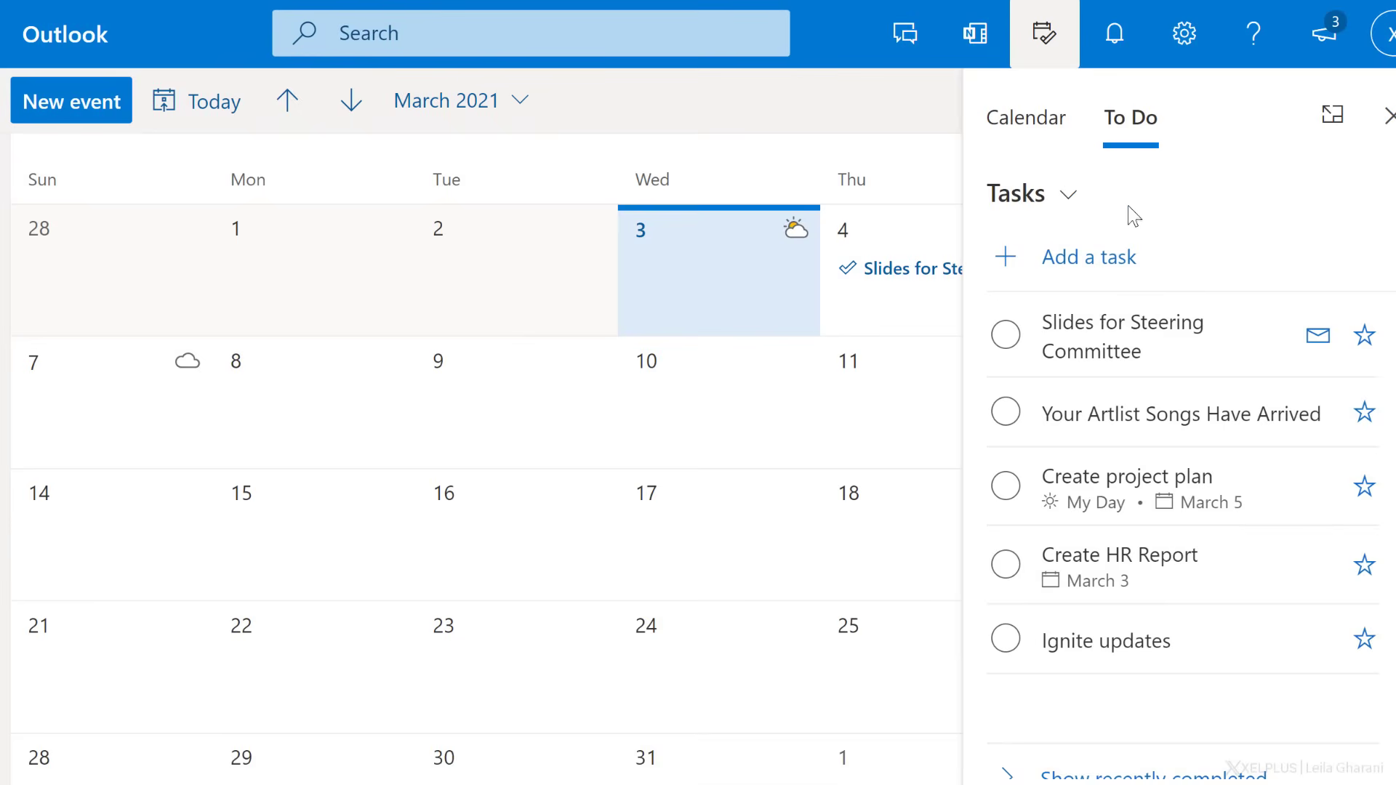
From the To Do pane, open the email that Slides for Steering Committee came from.
click(1138, 349)
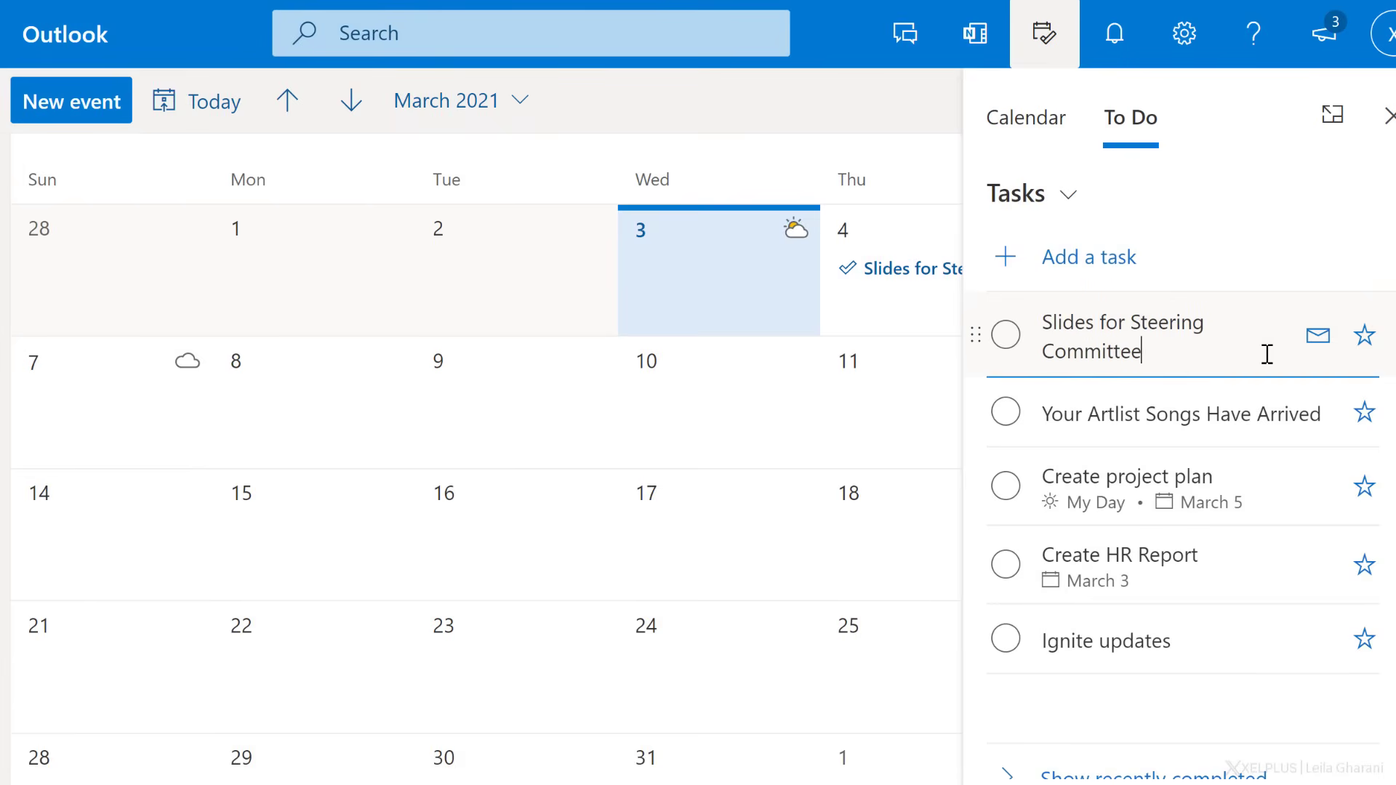
click(1315, 338)
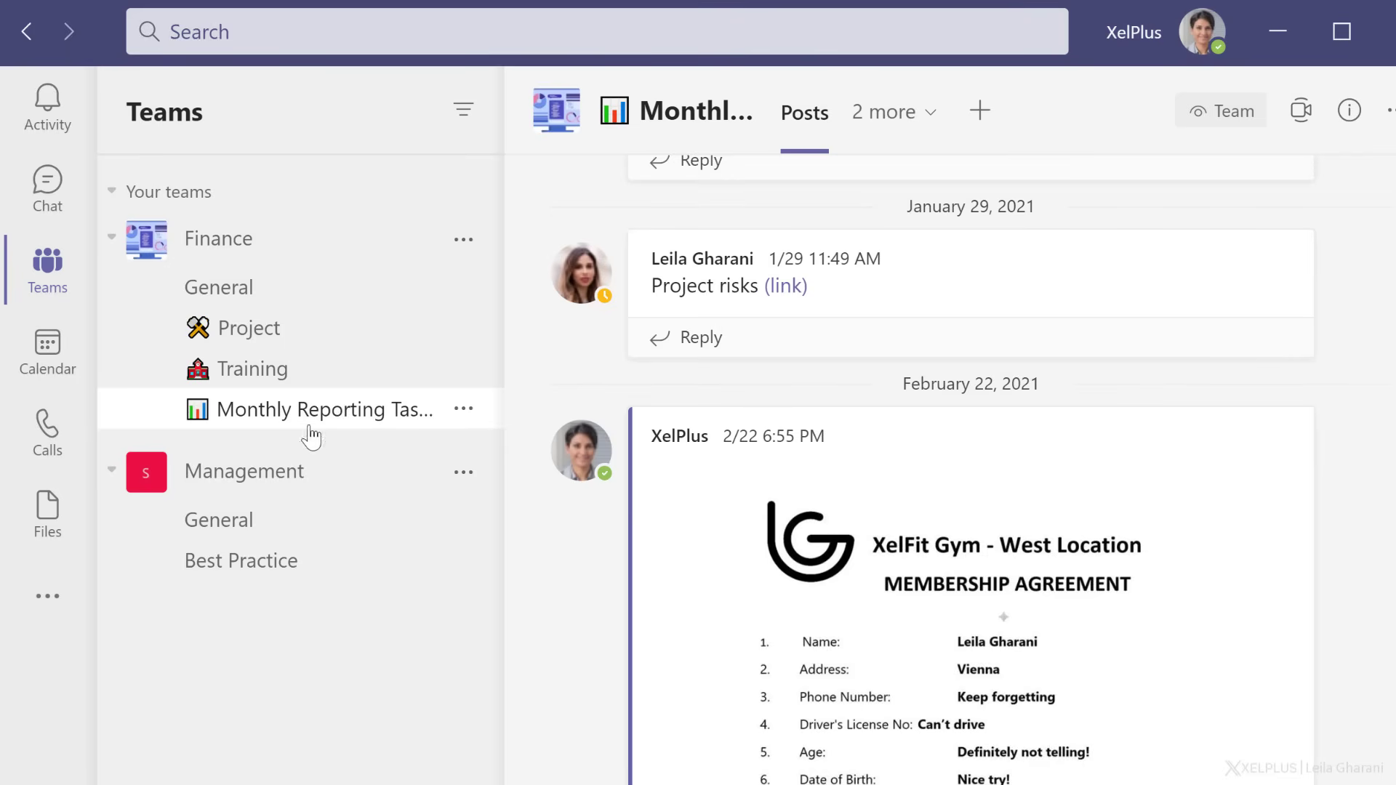
Open Tasks by Planner and To Do from the apps list and pin it to the Teams rail.
click(46, 600)
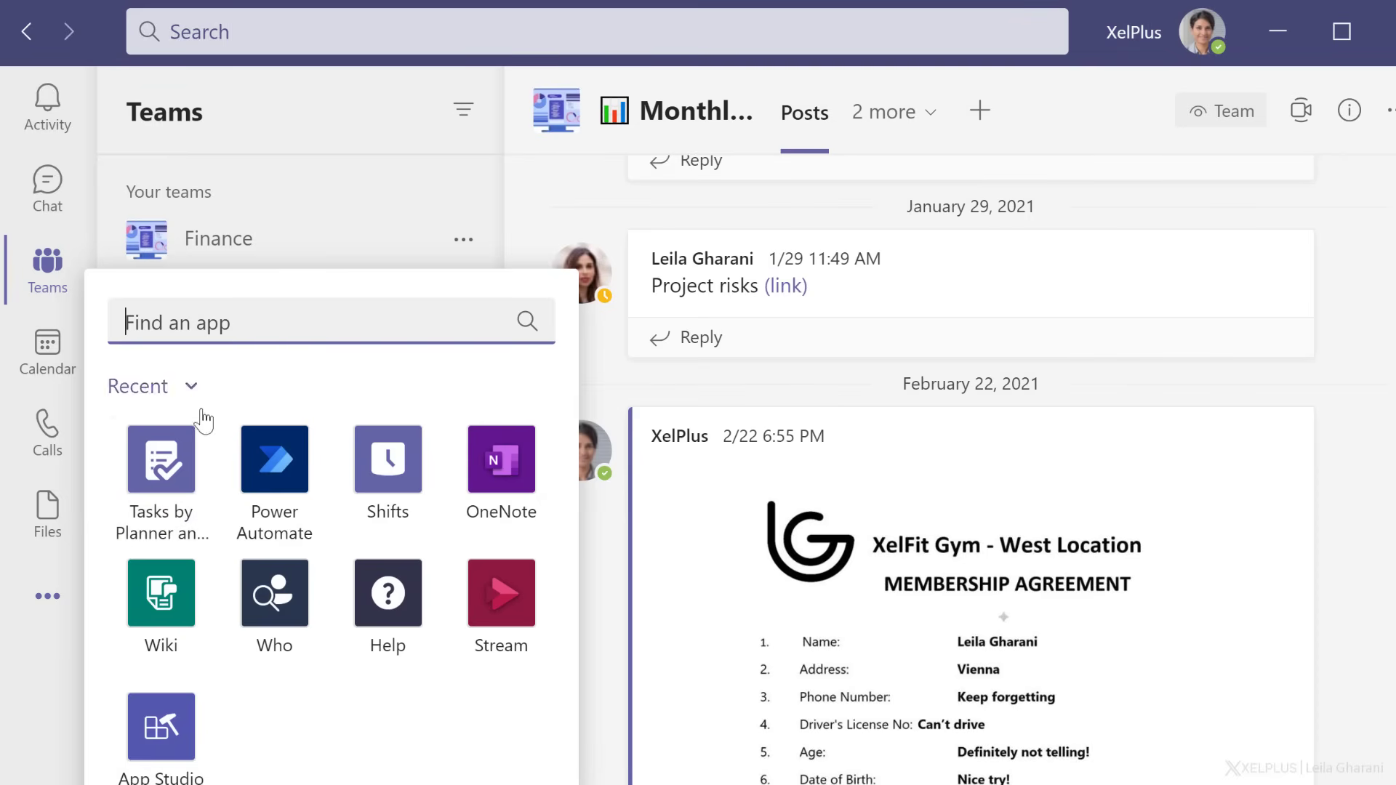
click(156, 460)
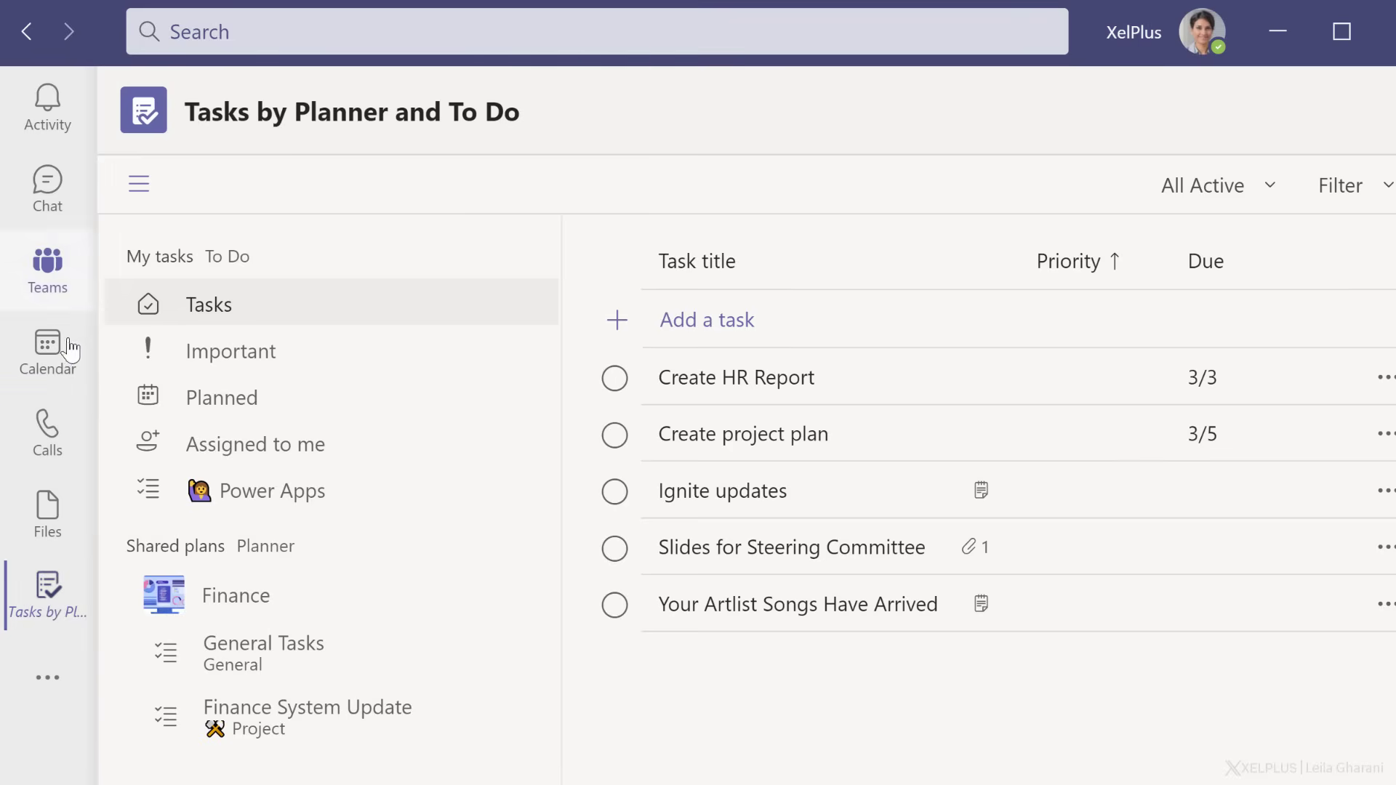
right_click(47, 606)
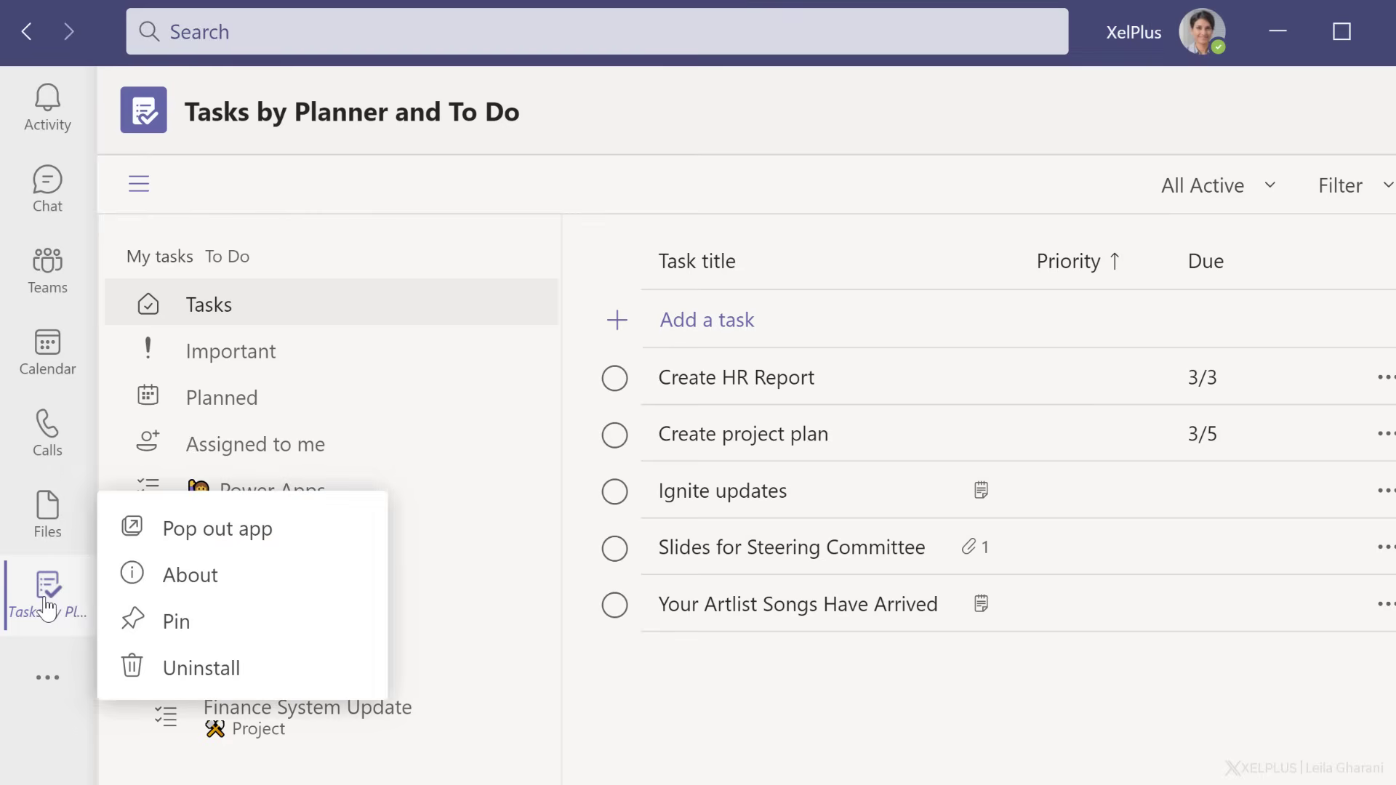
click(178, 628)
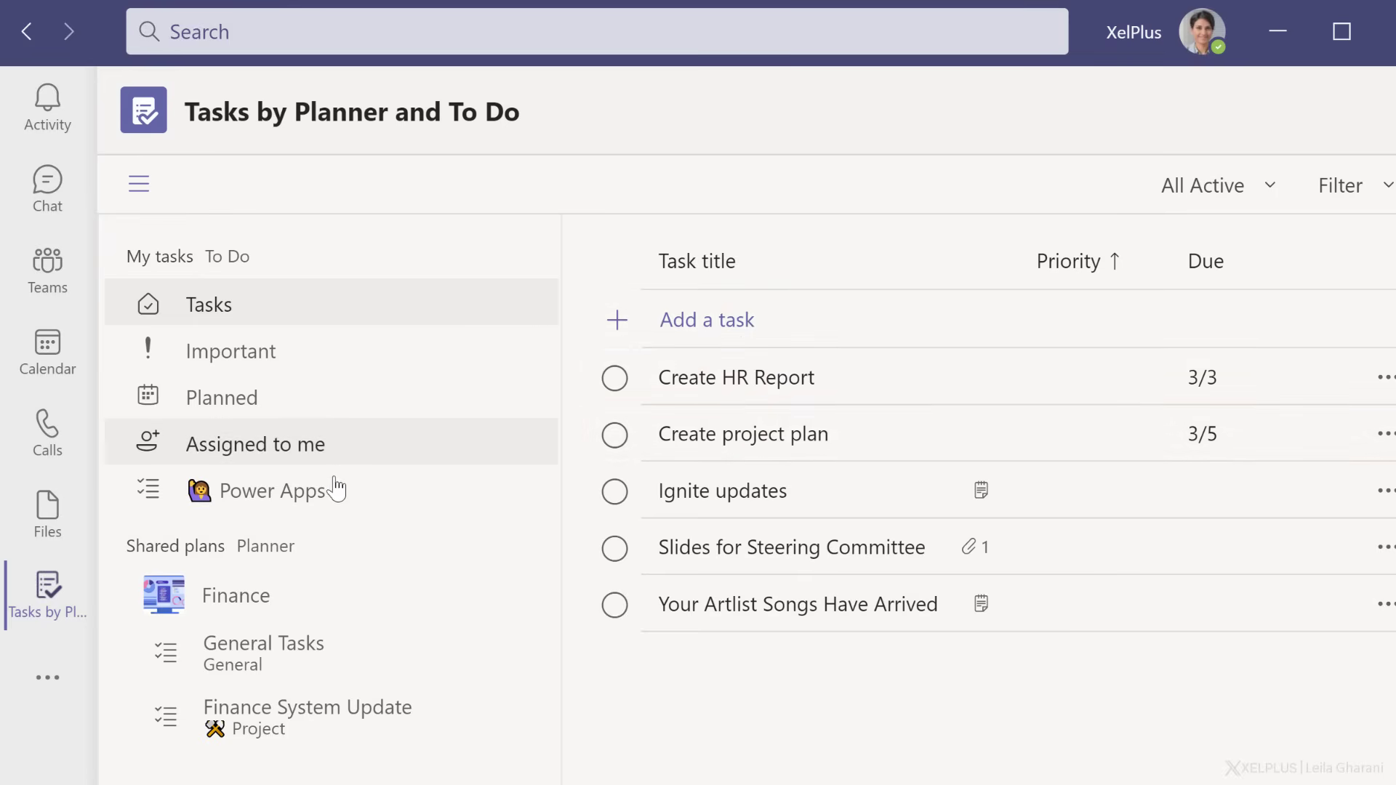
Show the Finance System Update plan as a Board and drag Check IFRS requirements toward another bucket.
click(278, 729)
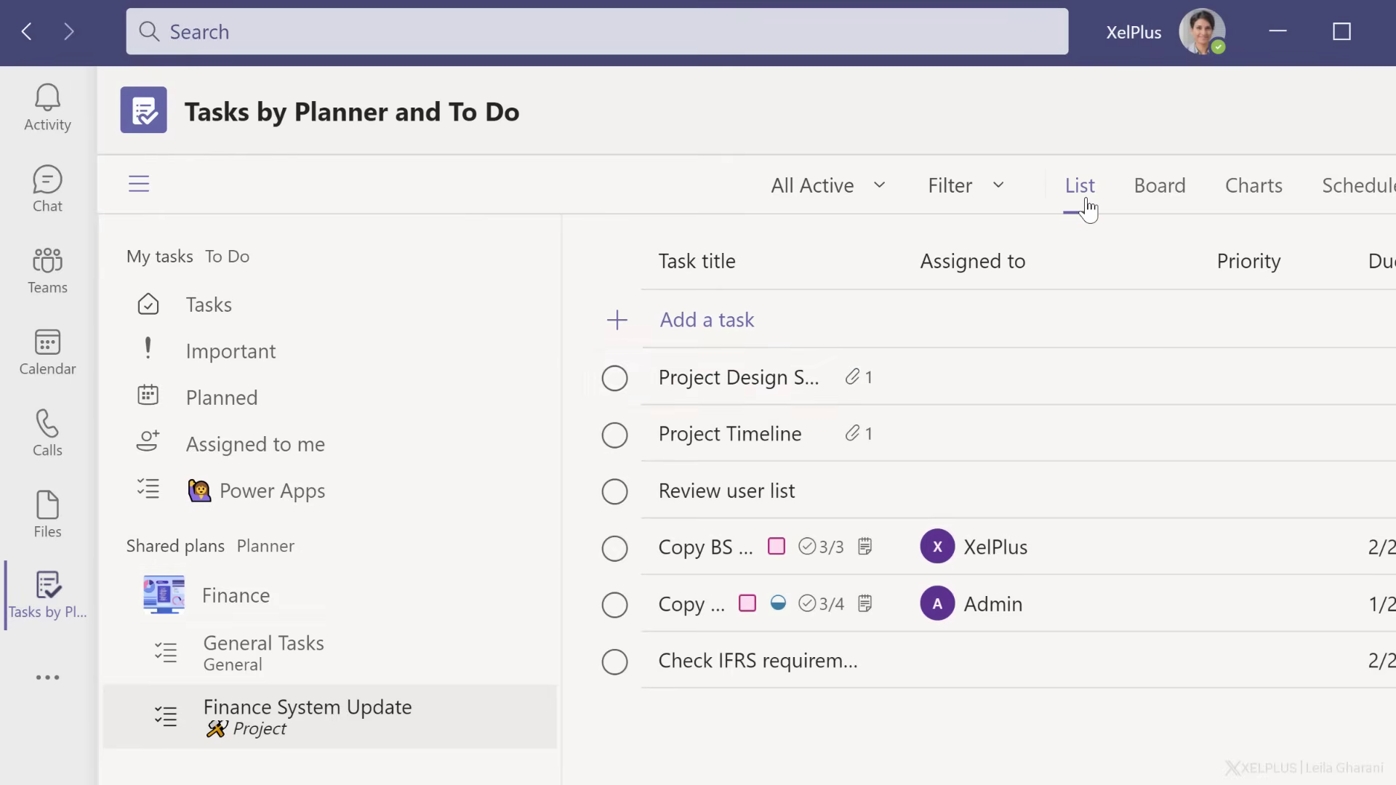
click(1142, 208)
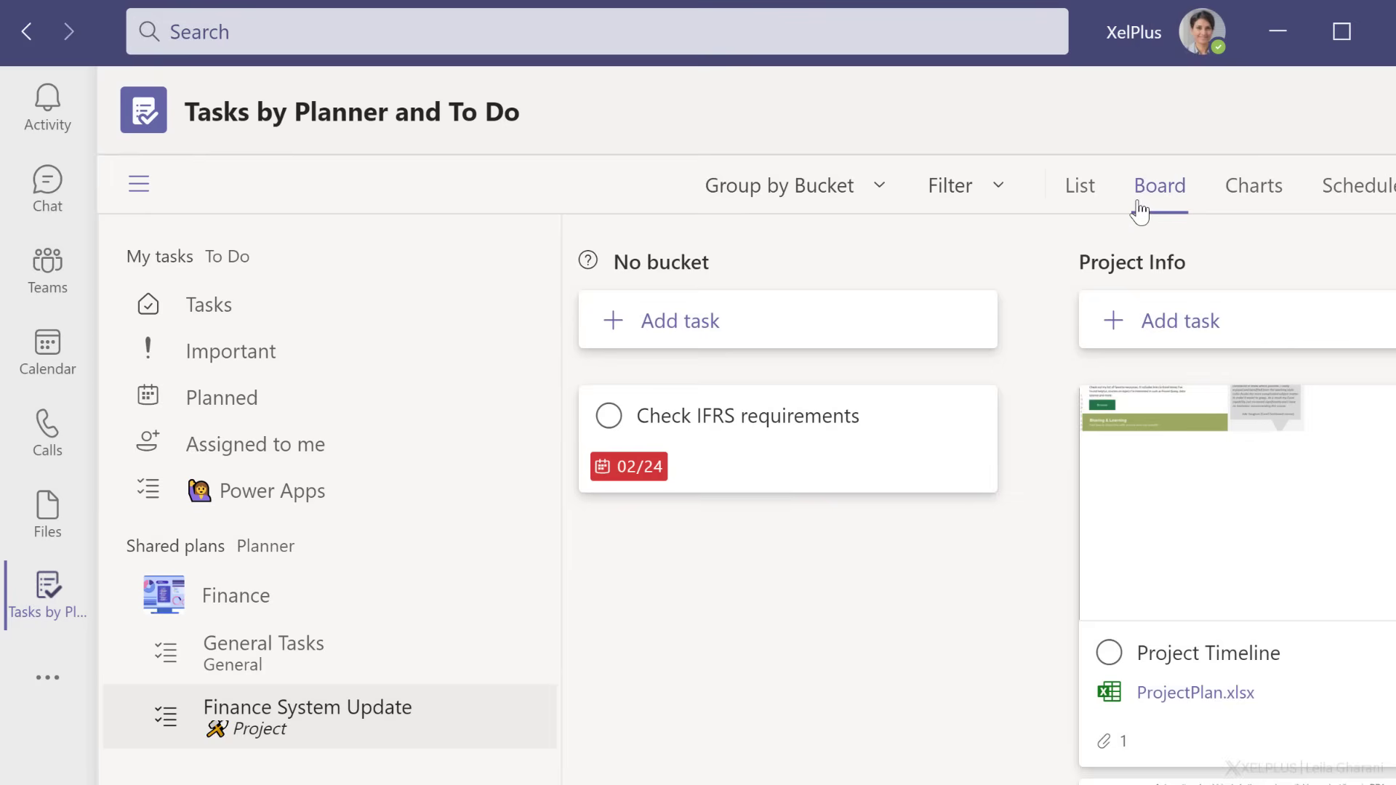
drag(935, 458, 705, 422)
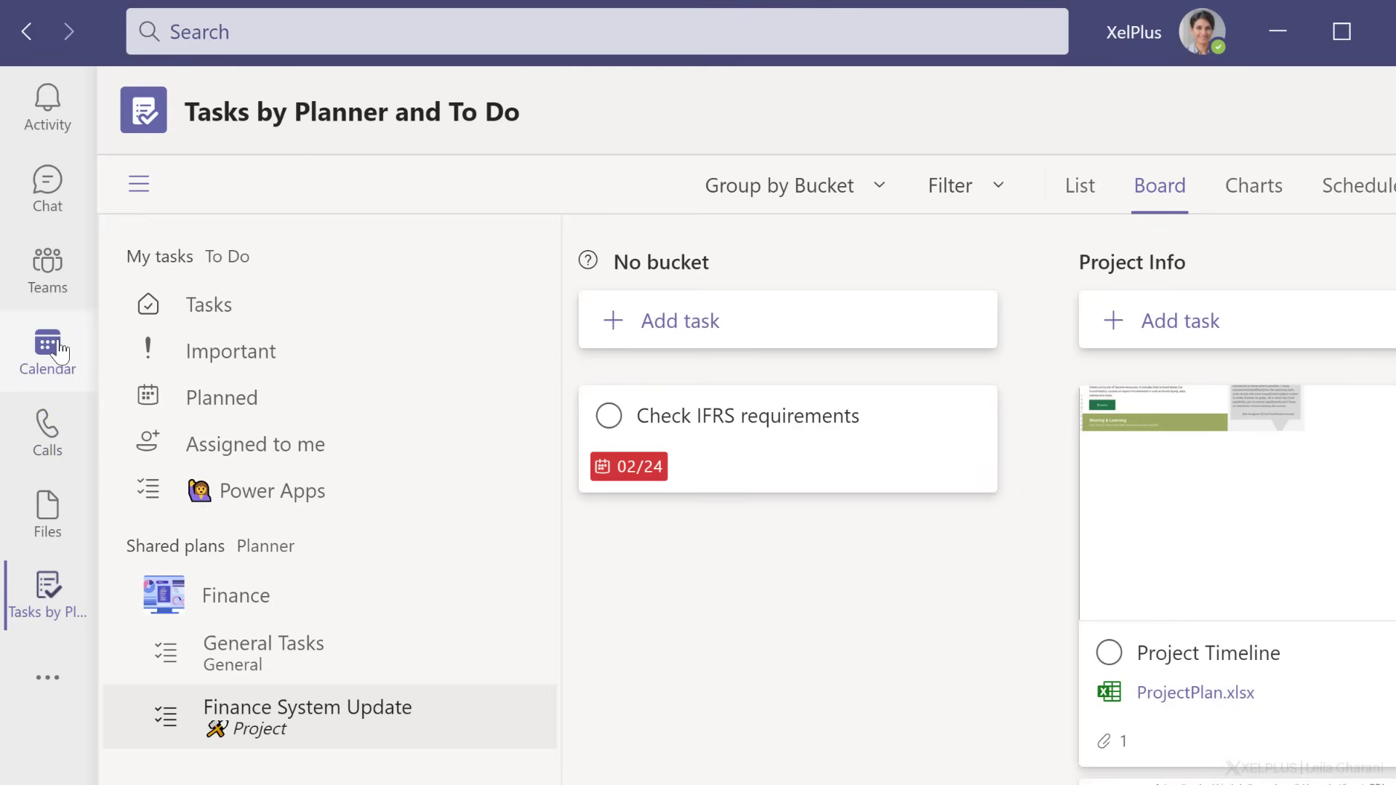
In the Monthly Reporting Tasks channel, bring up More actions for the Project risks post.
click(59, 289)
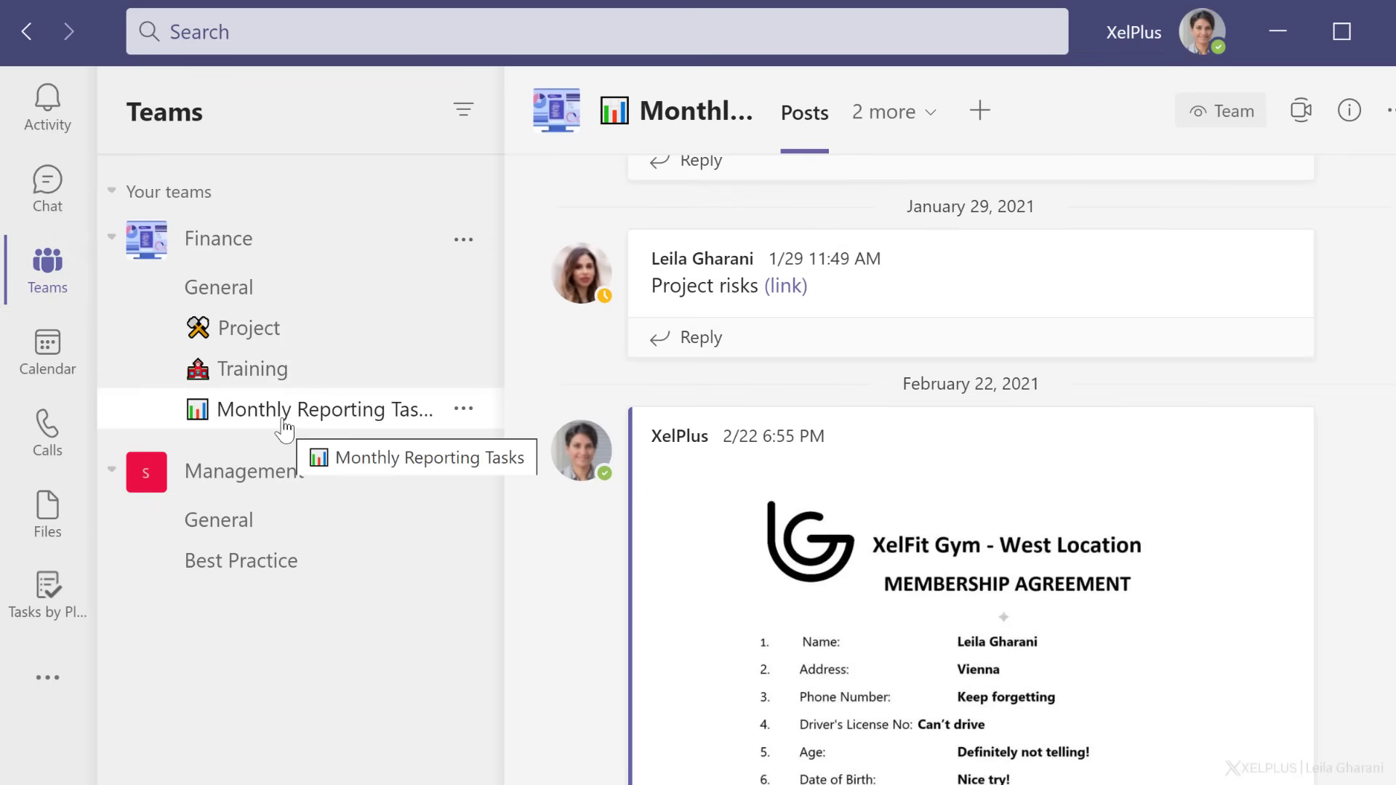
mouse_move(1278, 285)
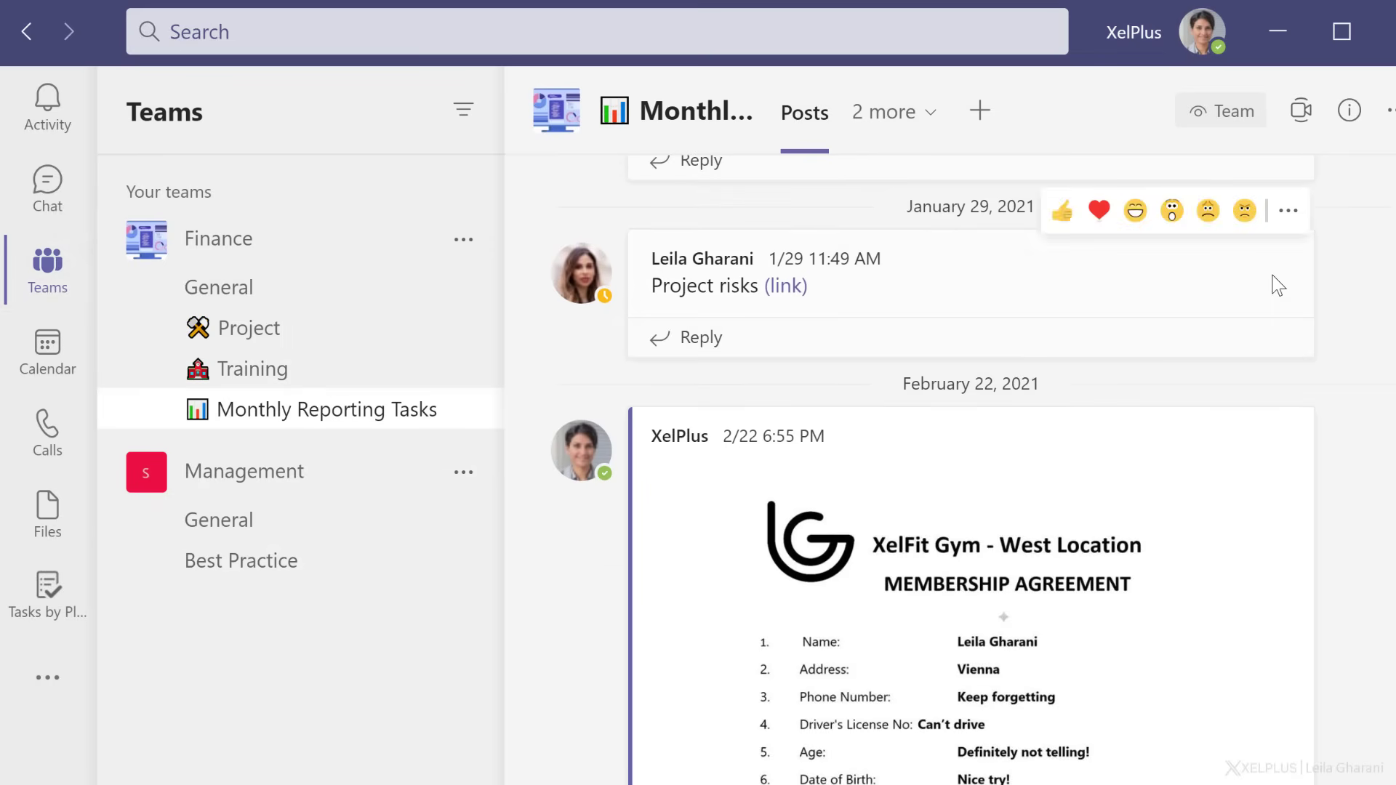
click(1285, 213)
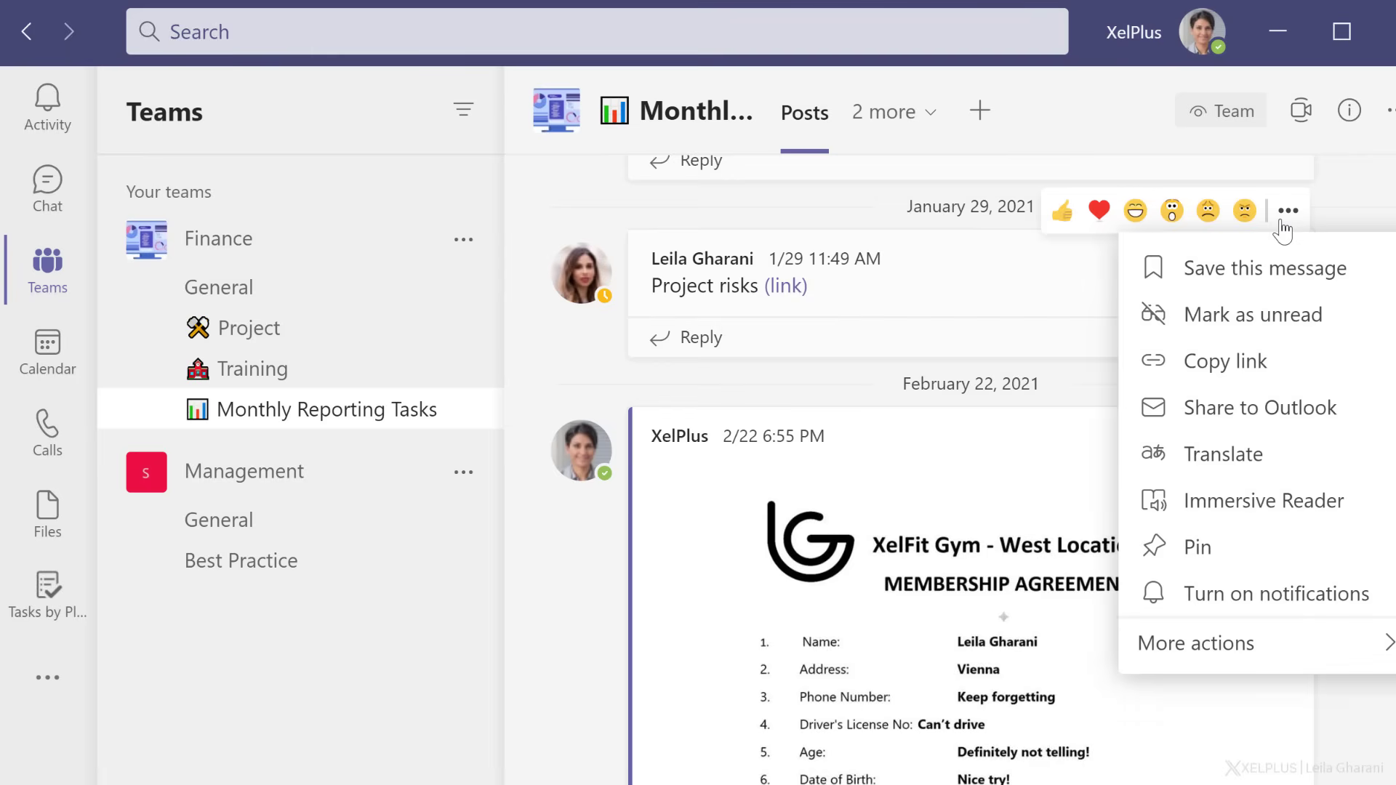
mouse_move(1147, 645)
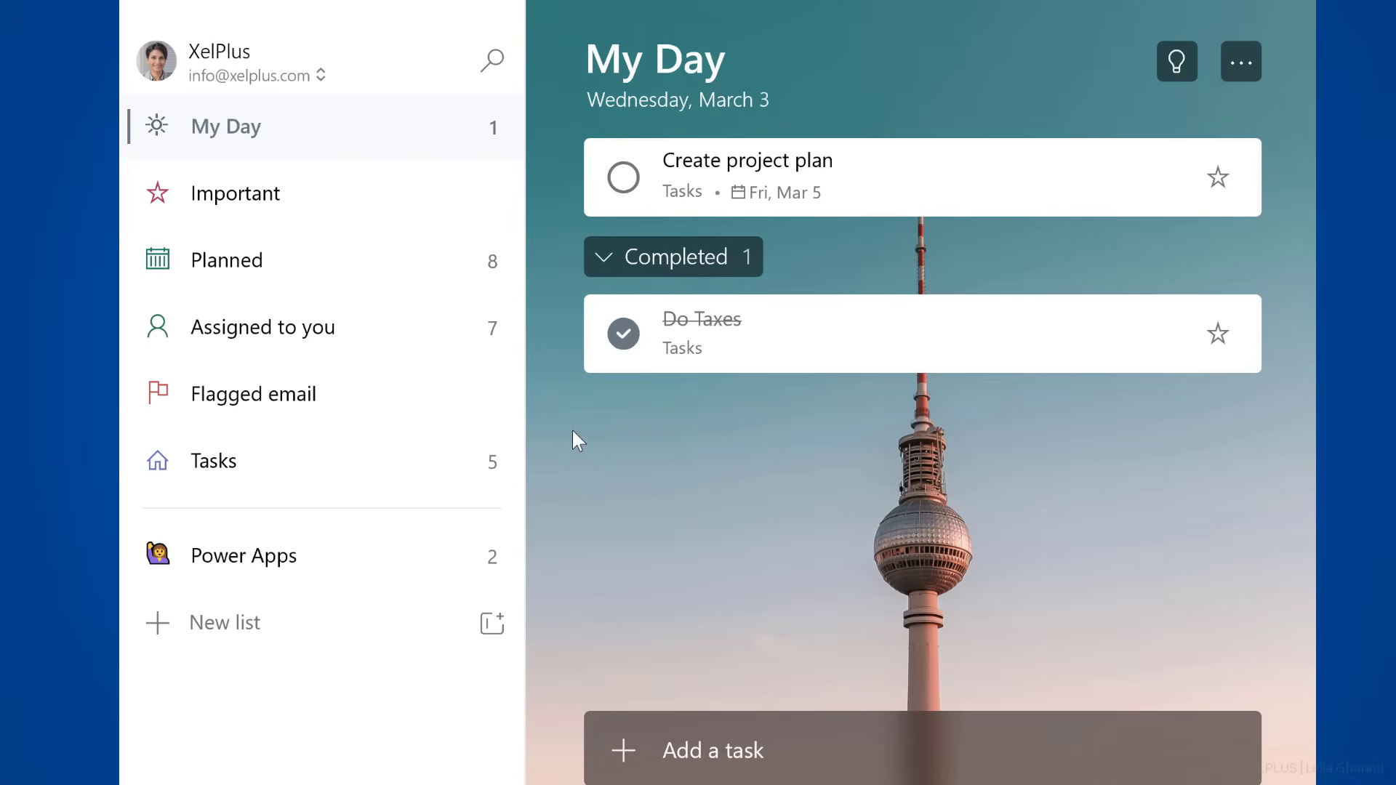
Under Assigned to you, open Kick-off meeting presentation and scroll through its details and steps.
click(327, 329)
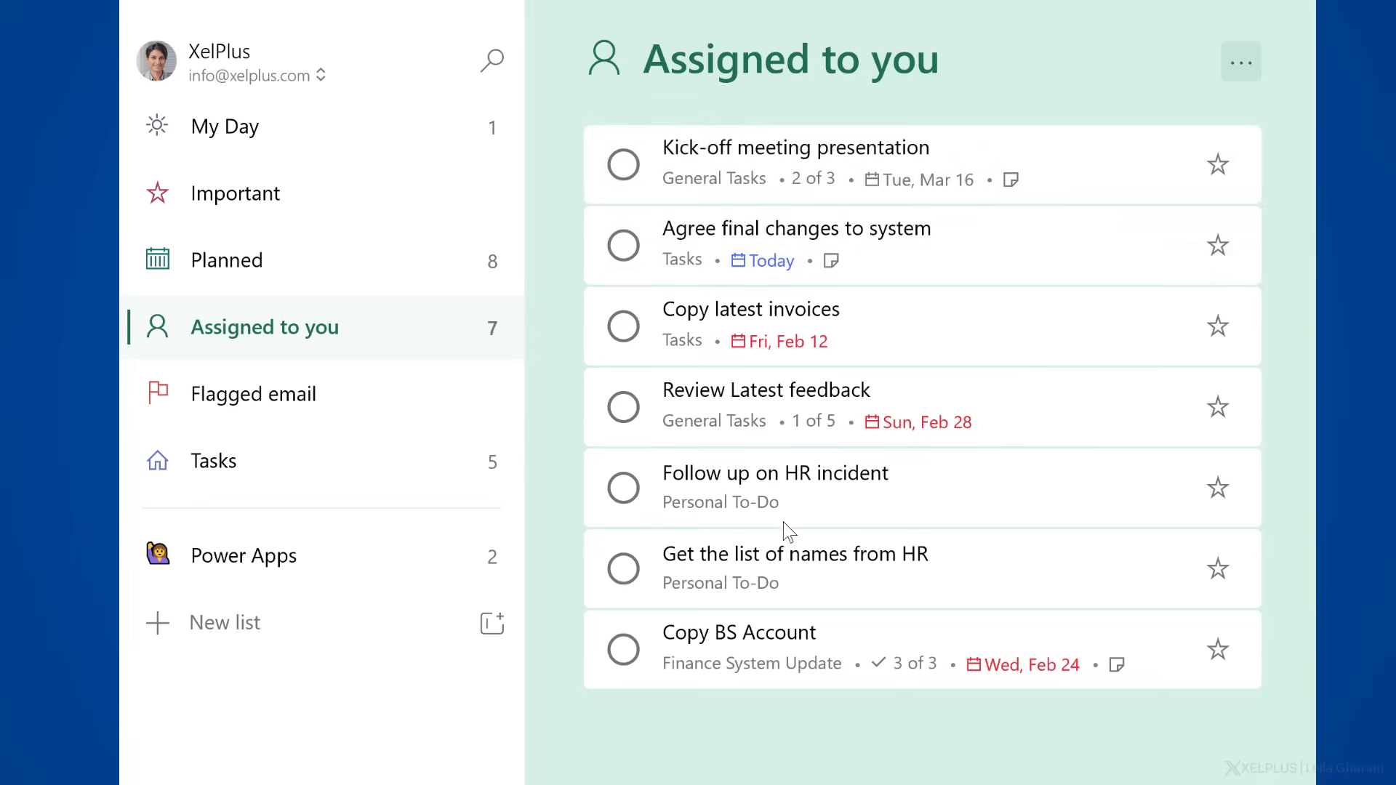
click(739, 169)
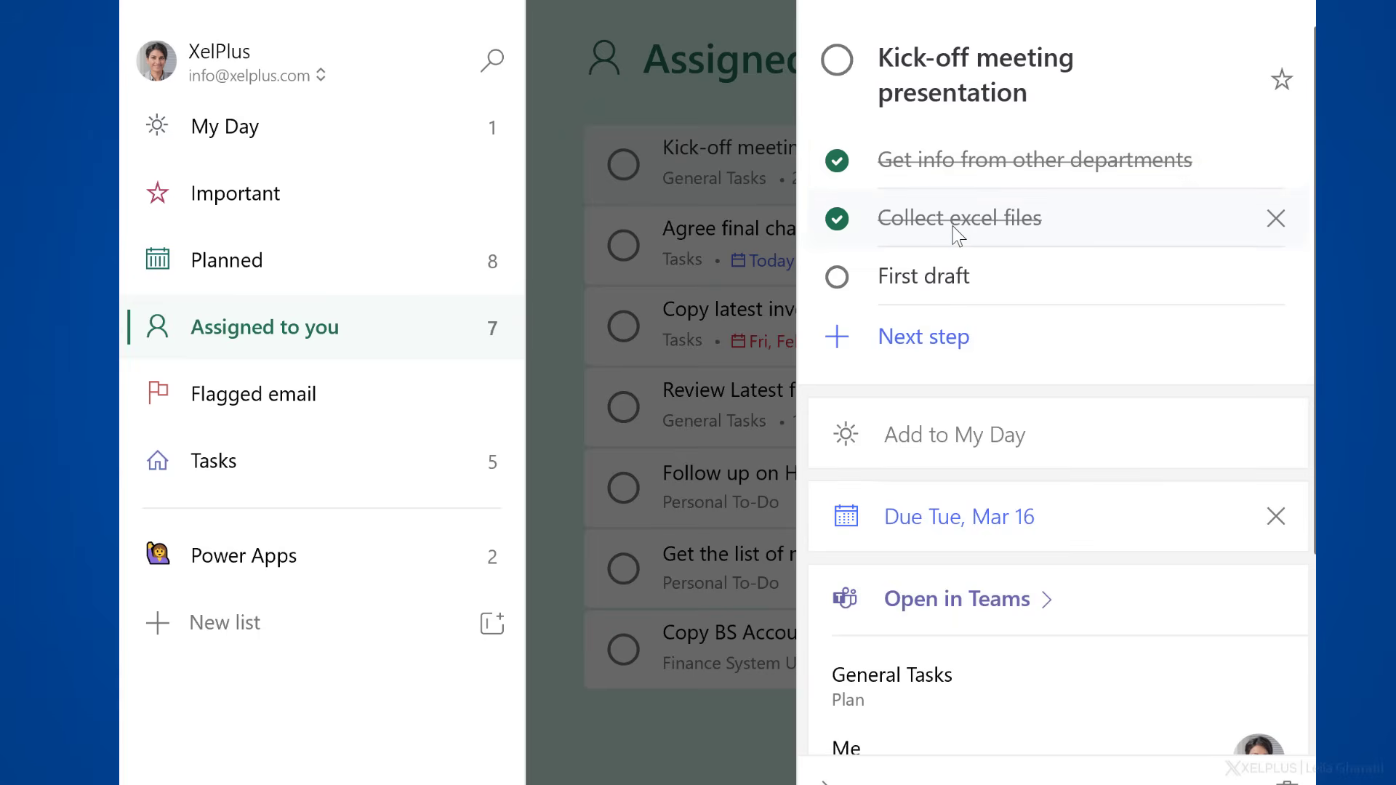
scroll(953, 229, down, 3)
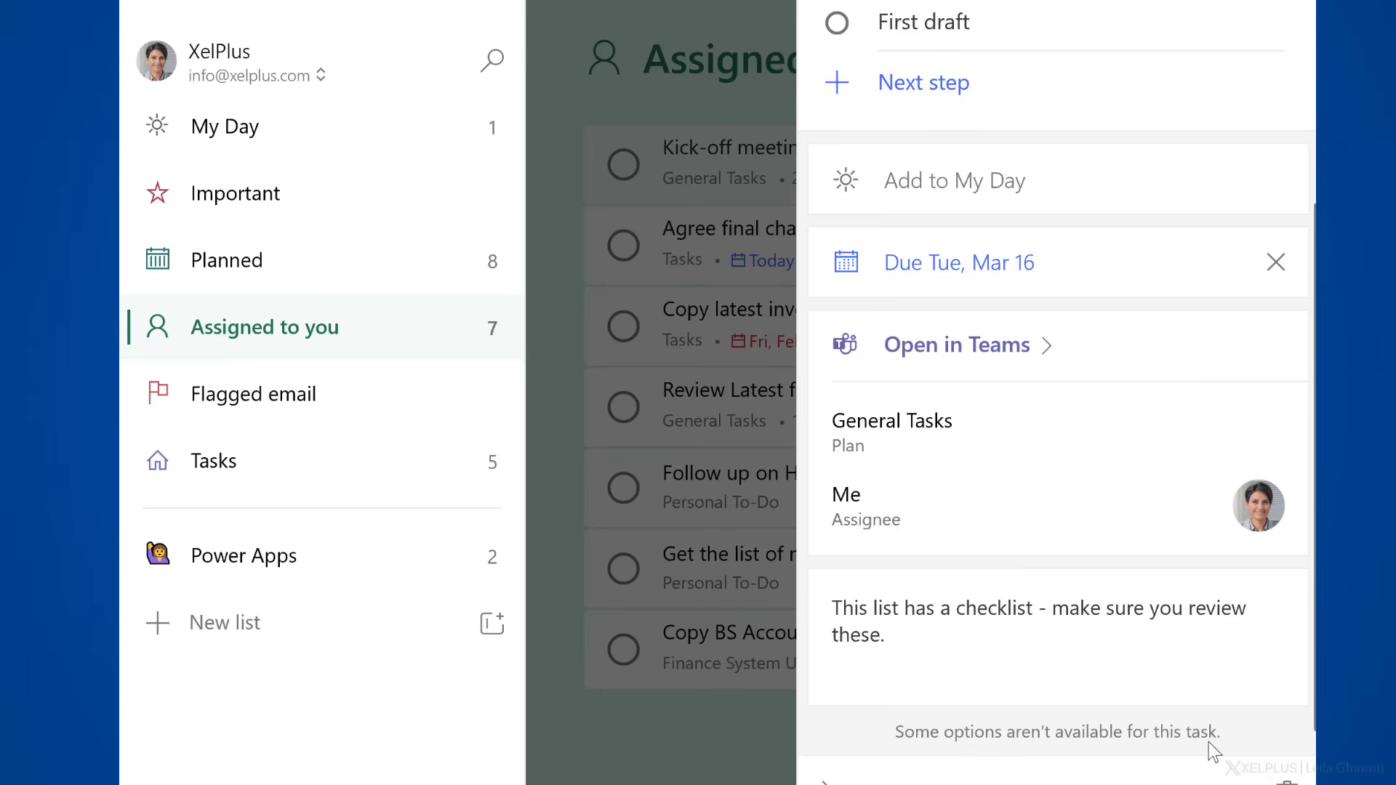
Open Kick-off meeting presentation in Teams and scroll through its Planner task details.
click(987, 349)
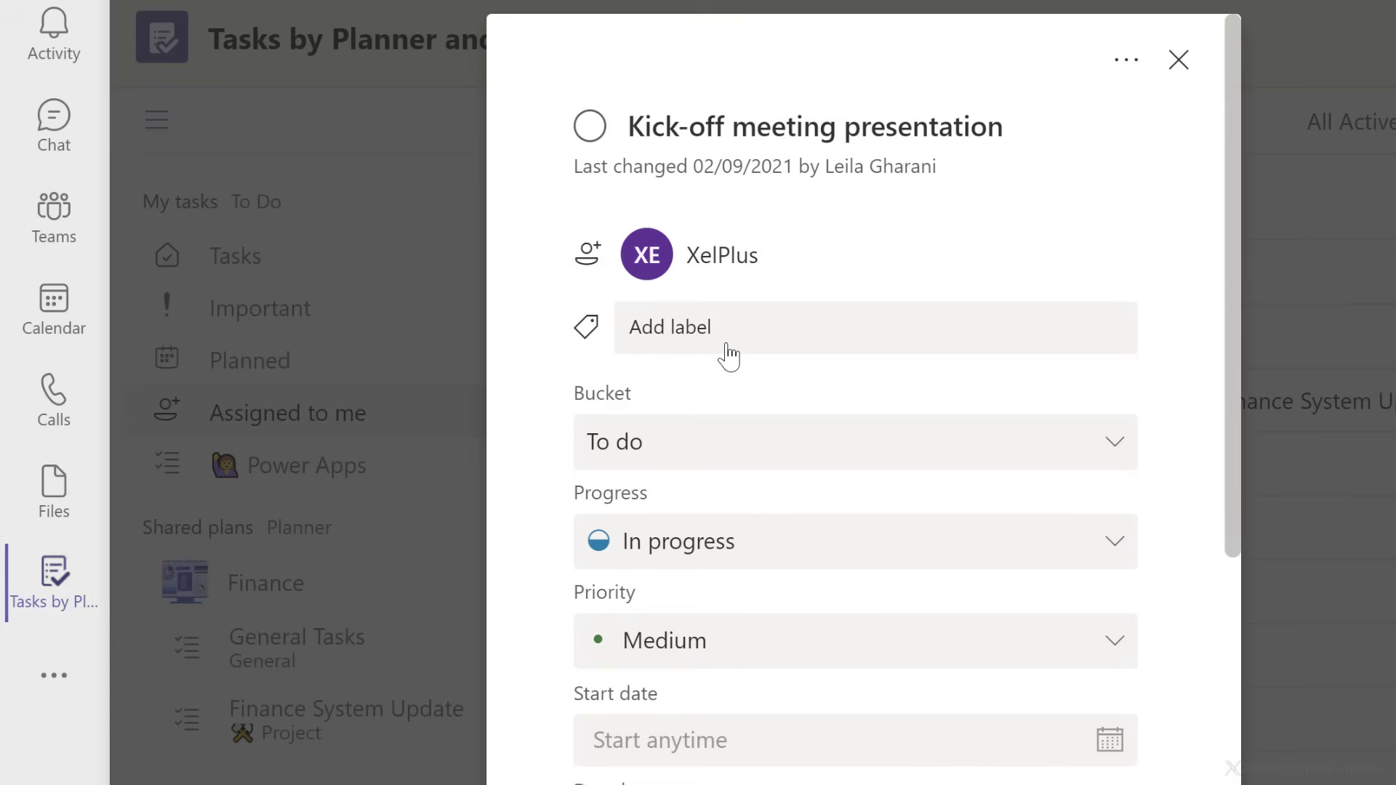
scroll(836, 367, down, 9)
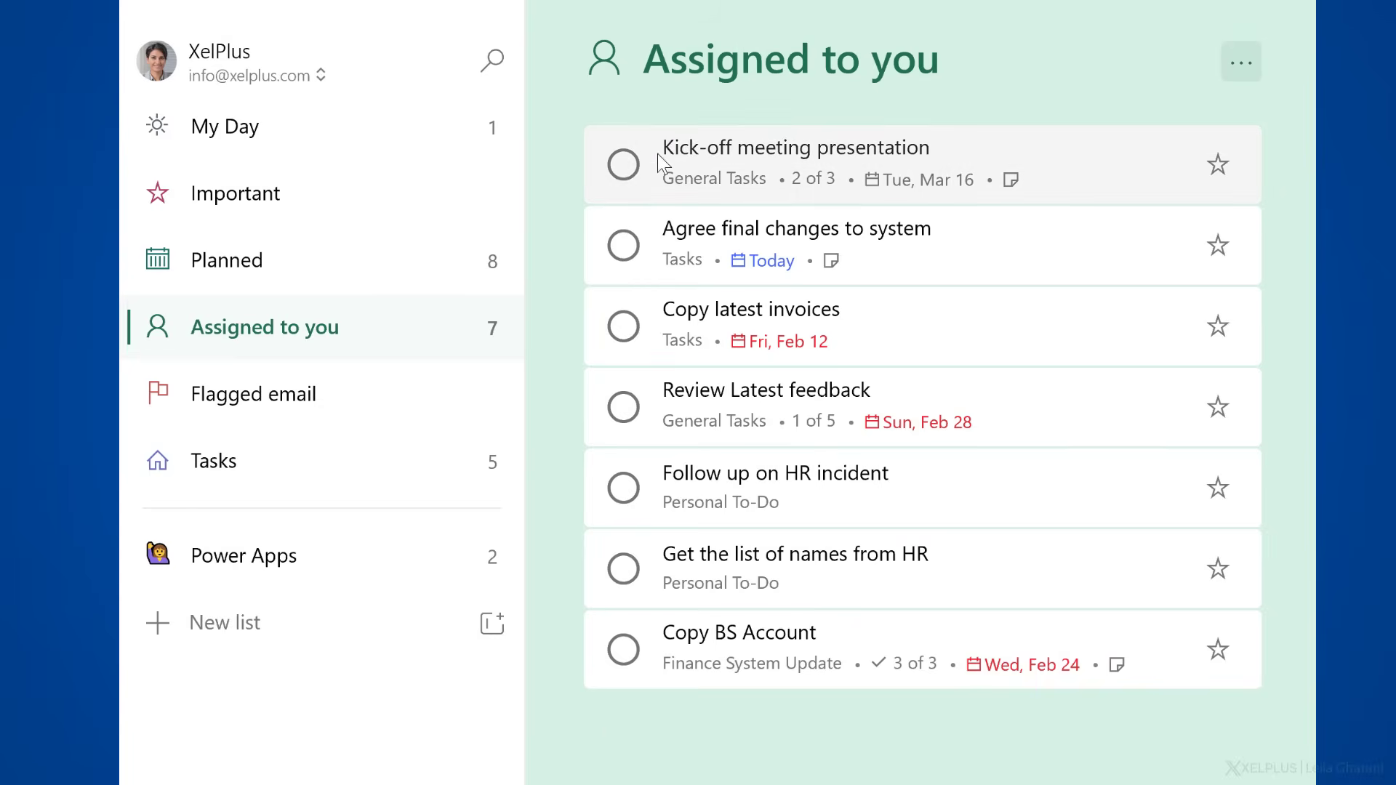
Complete Kick-off meeting presentation, then view General Tasks as a board with completed tasks shown.
click(632, 170)
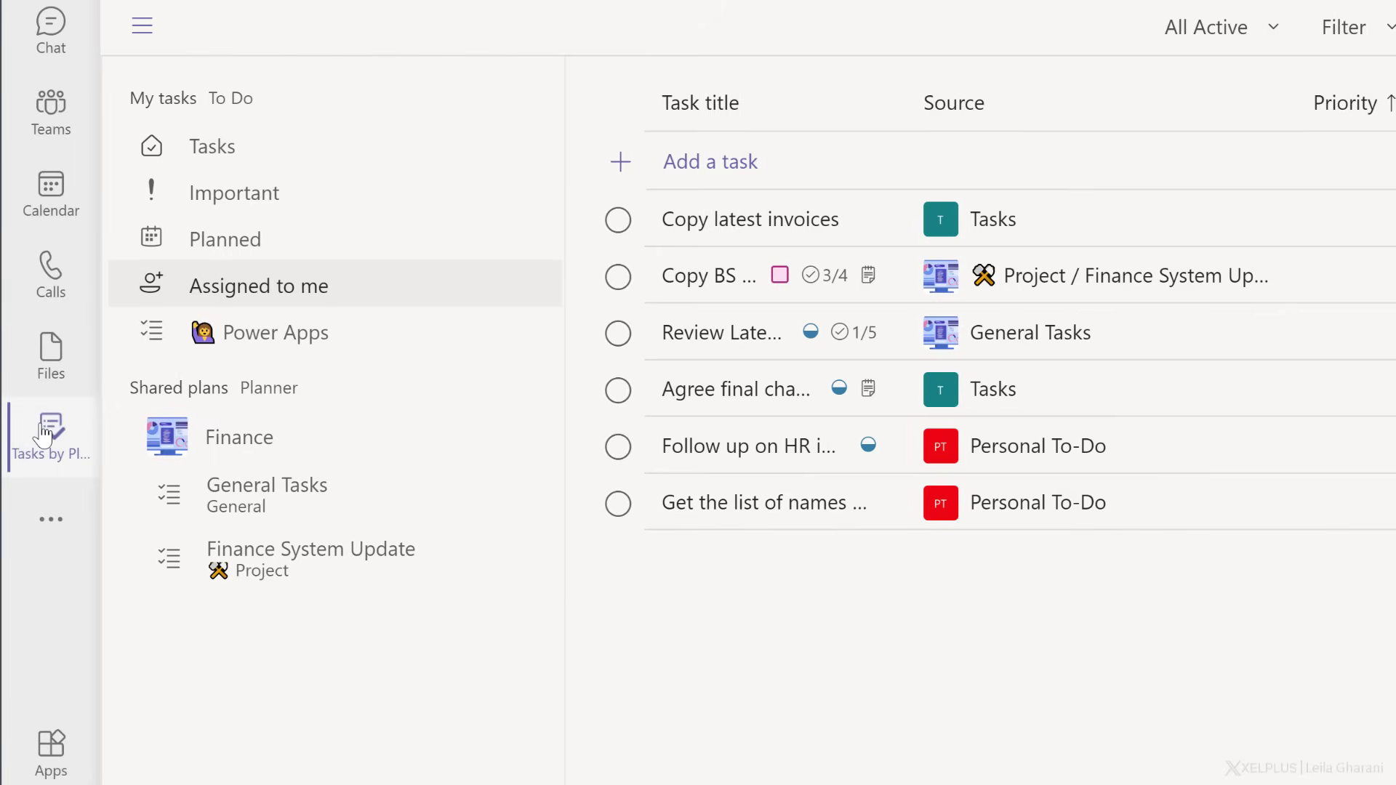
click(287, 496)
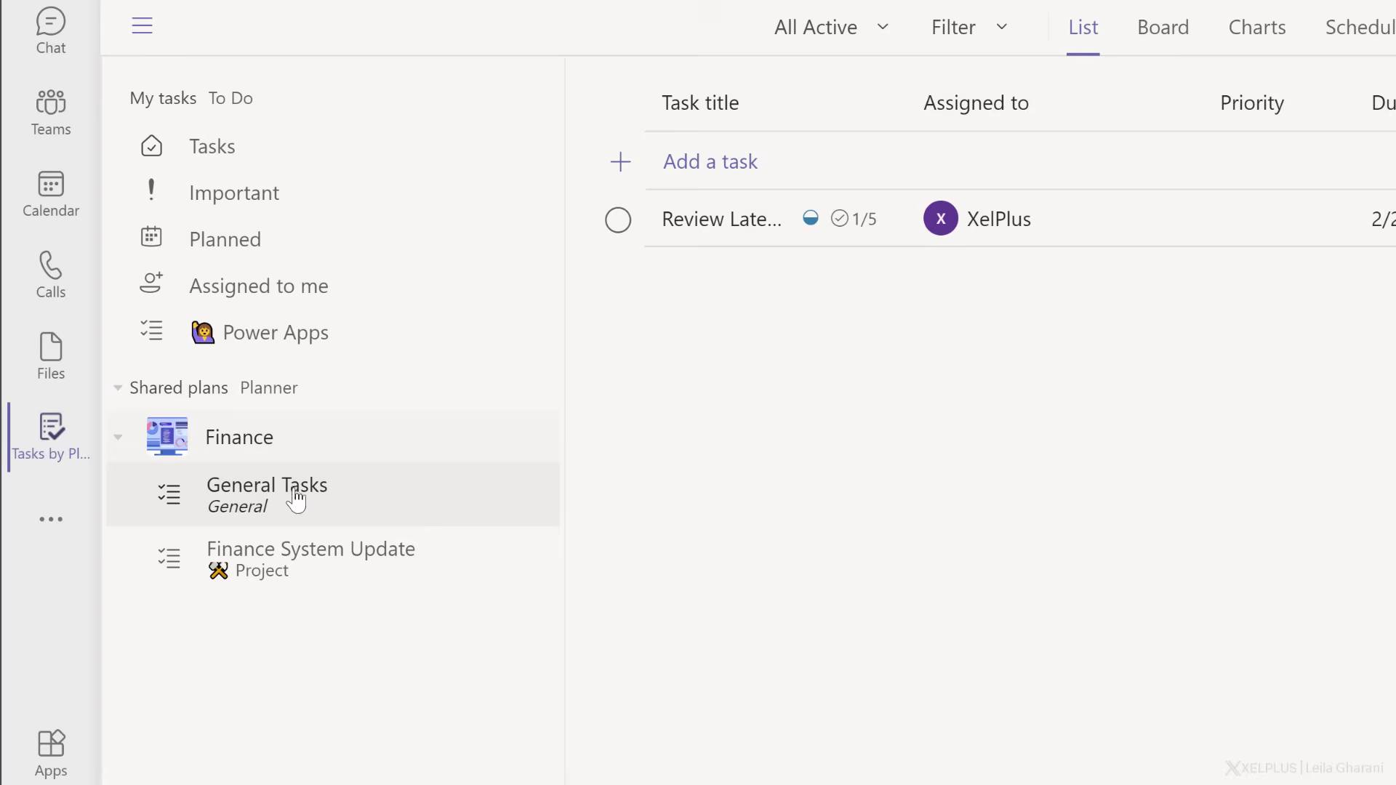
click(1152, 59)
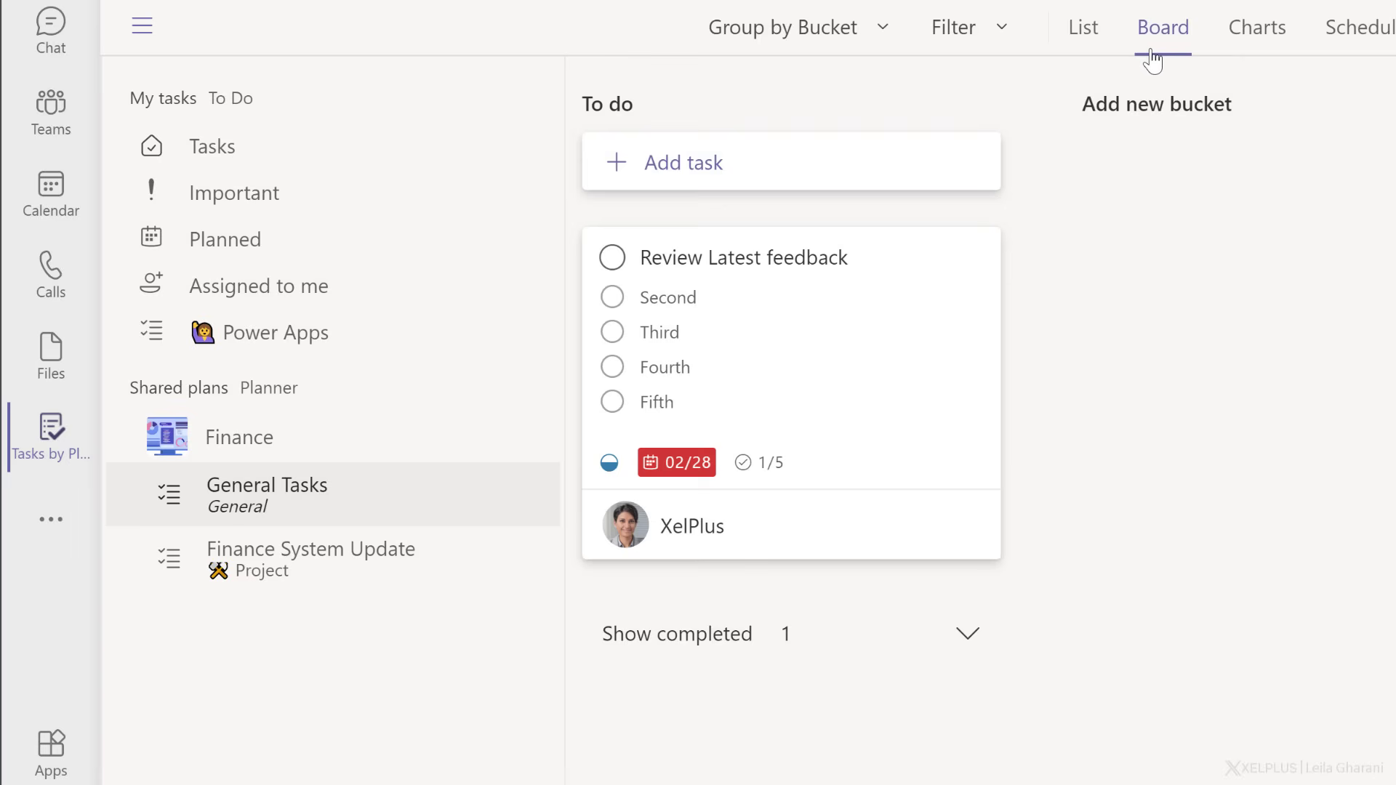
click(963, 637)
scroll(740, 774, down, 2)
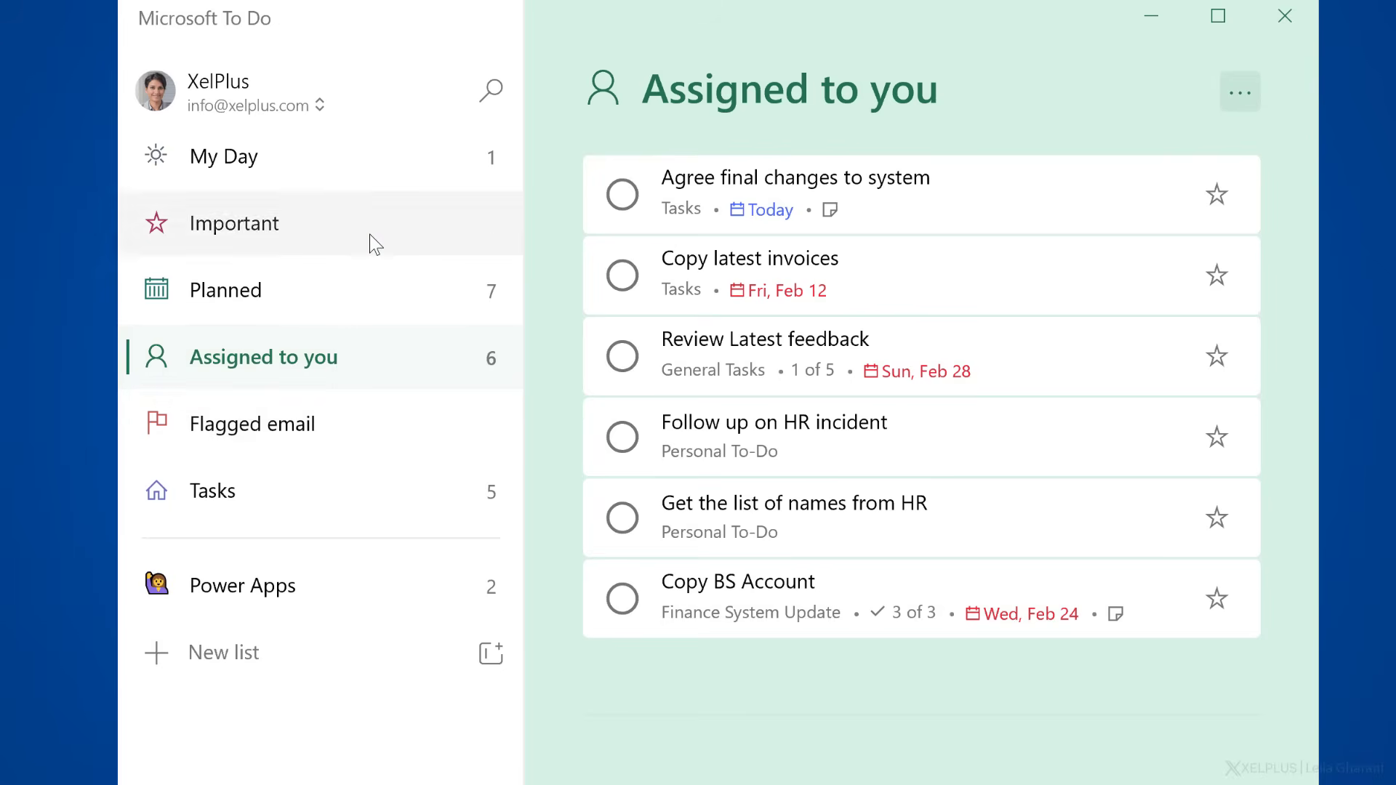
Add Create HR Report to My Day from the suggested tasks.
click(327, 158)
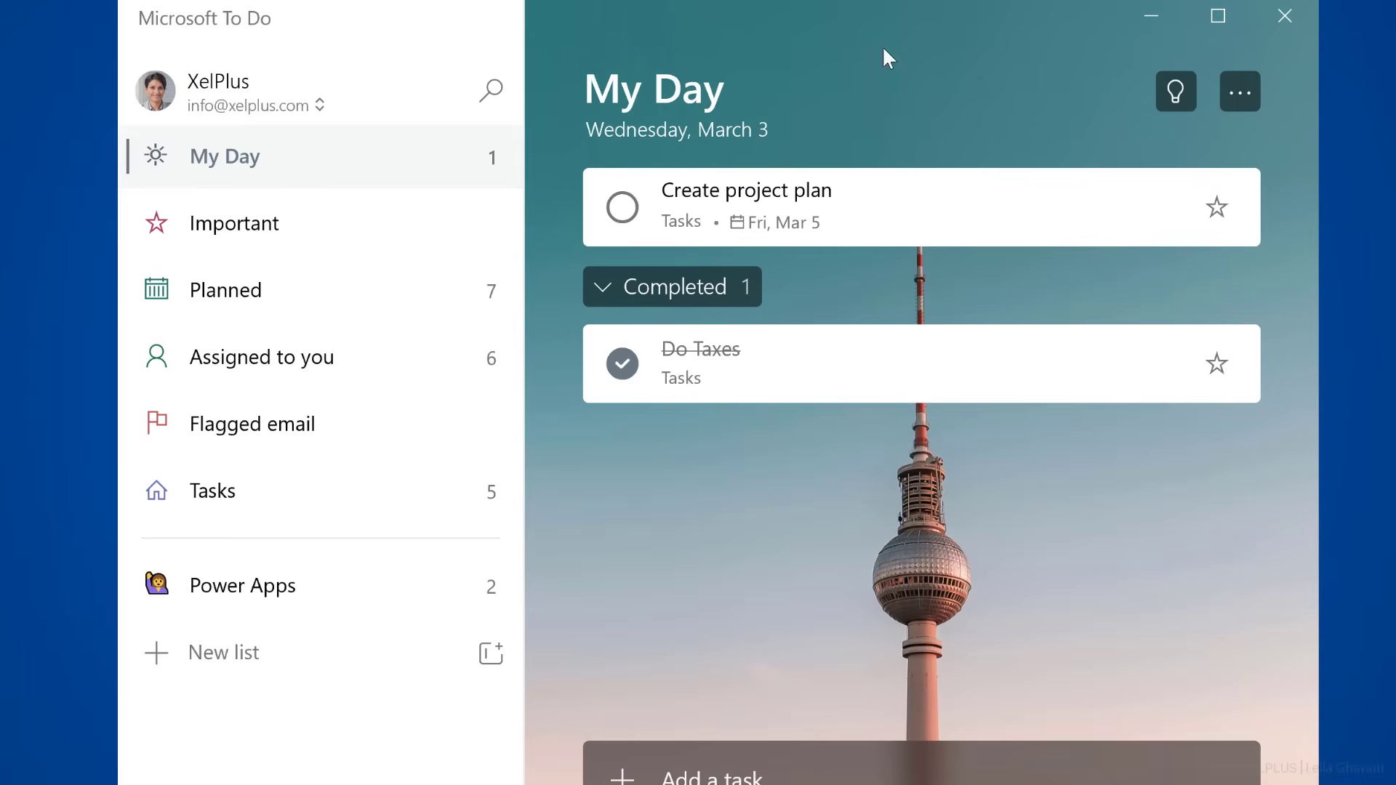
click(1167, 92)
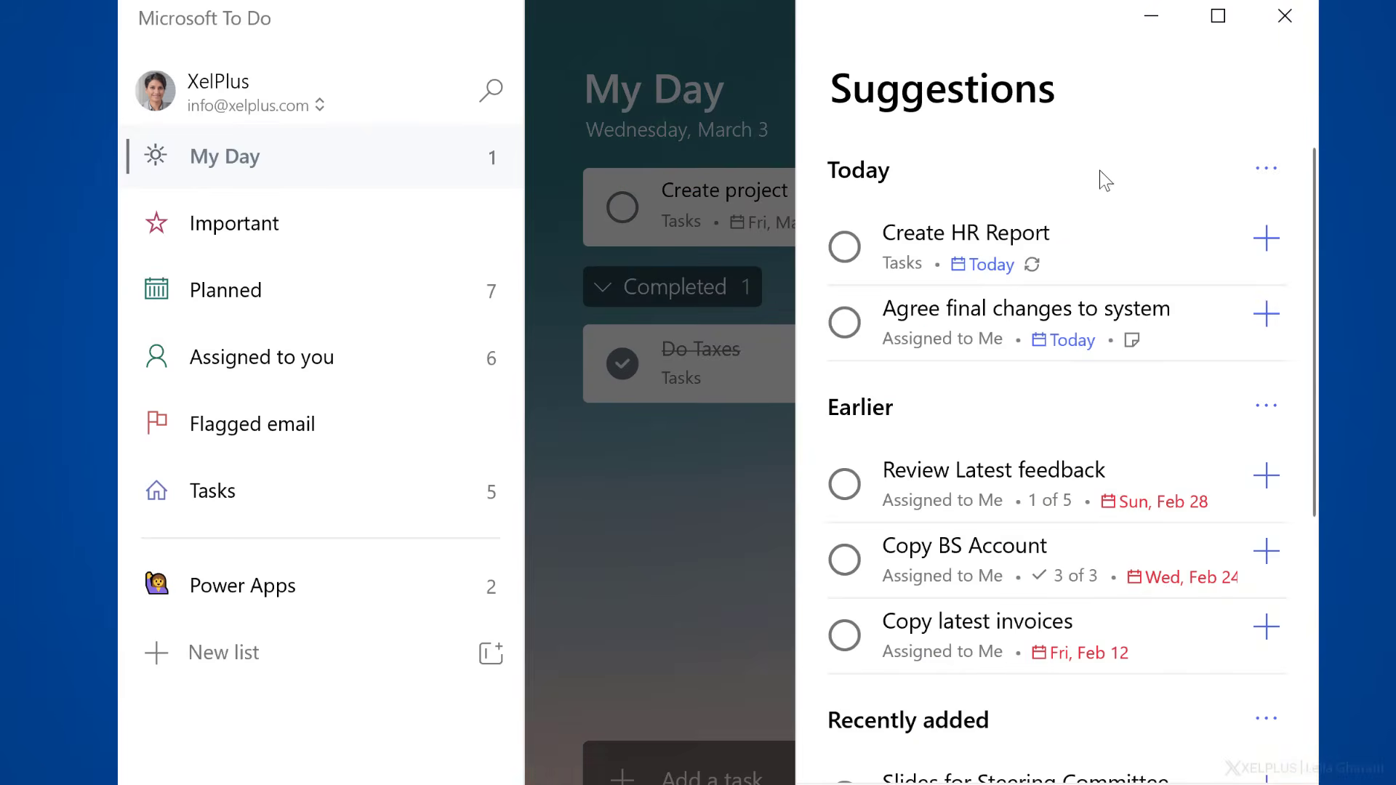
click(1266, 240)
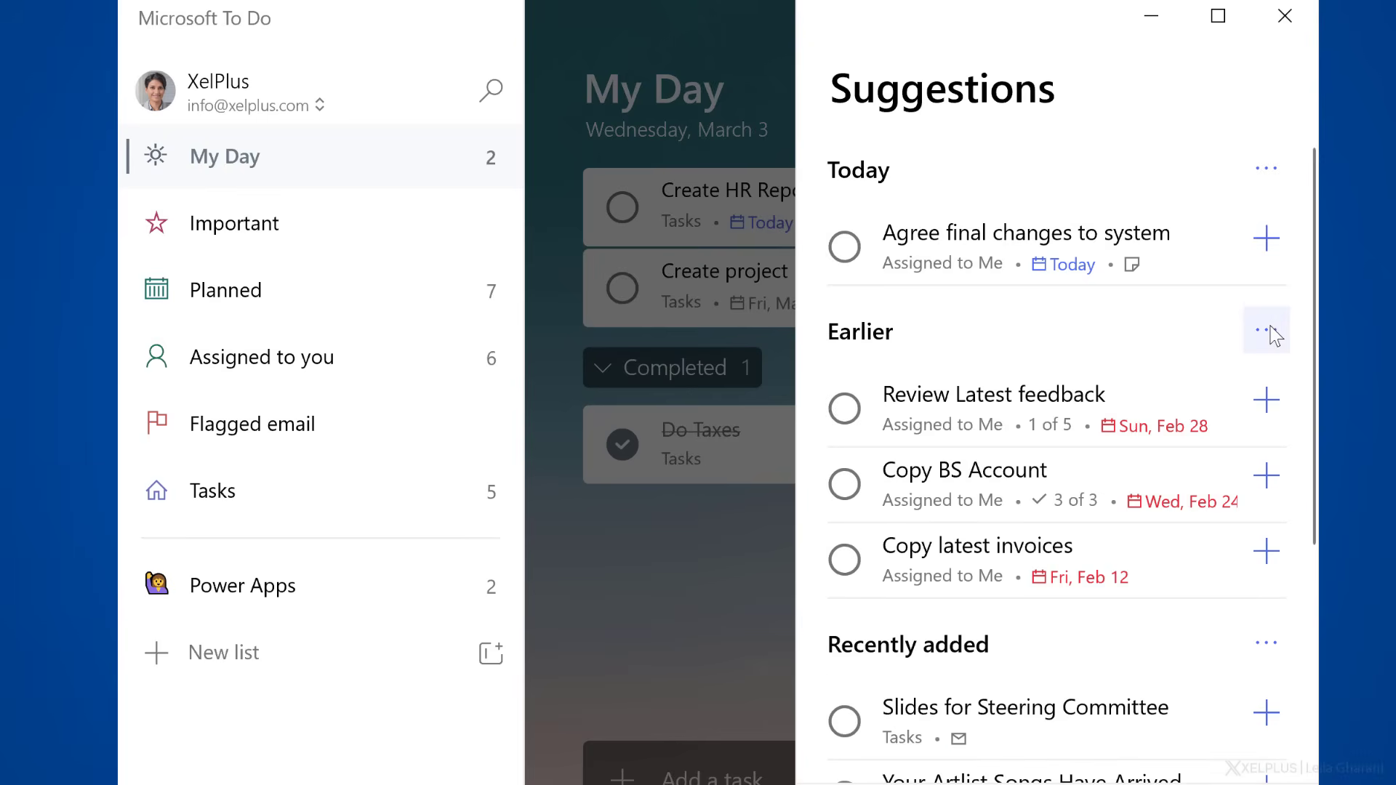
click(253, 493)
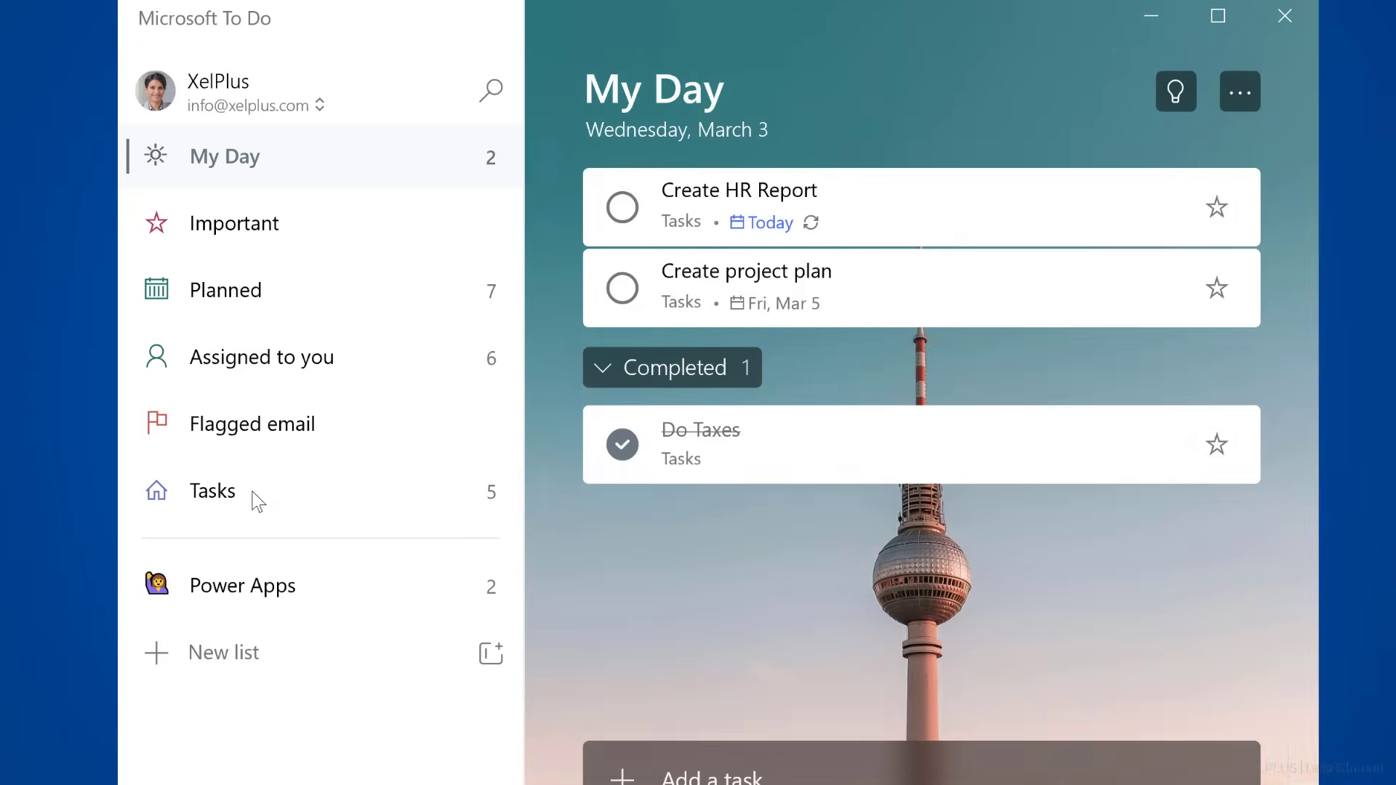
From the Tasks list, add Your Artlist Songs Have Arrived to My Day.
click(252, 493)
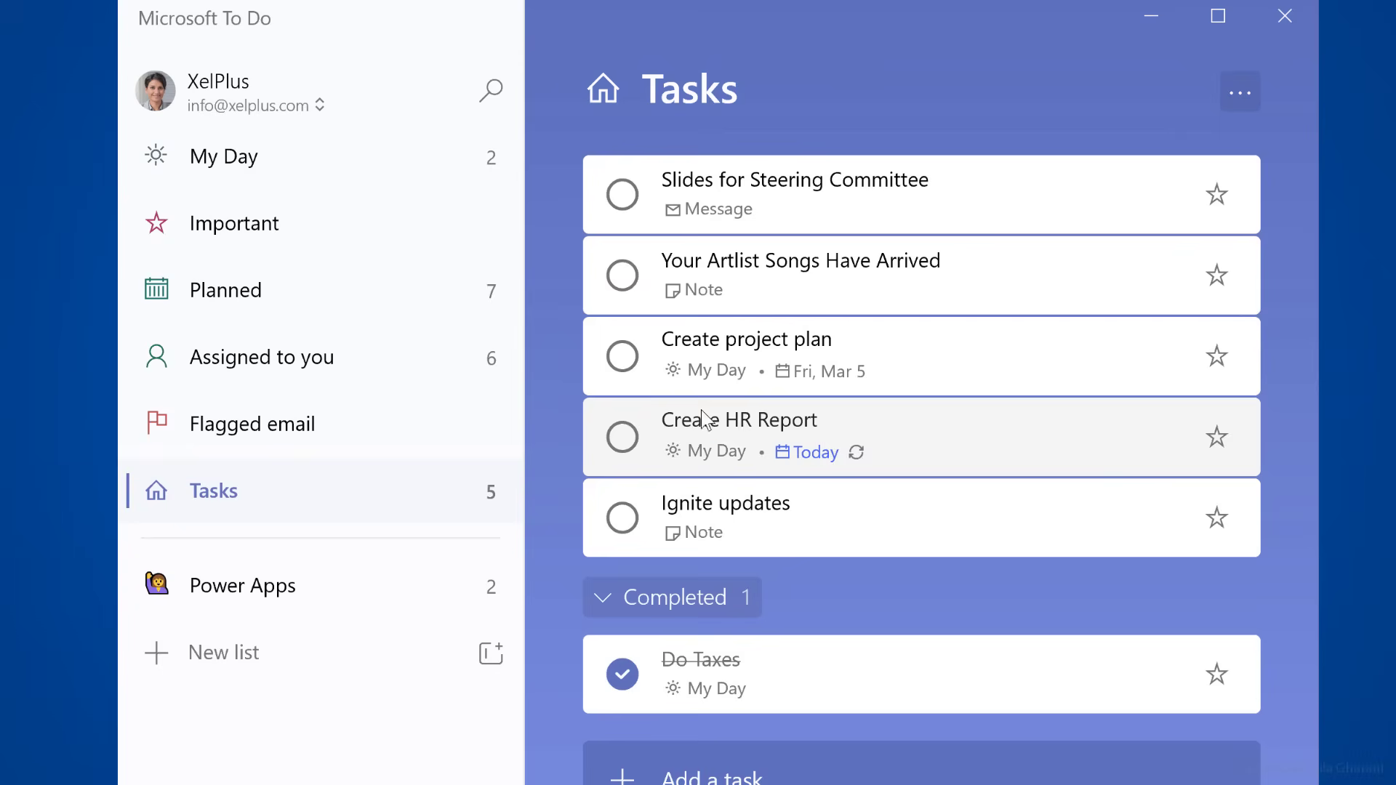
right_click(826, 269)
click(904, 302)
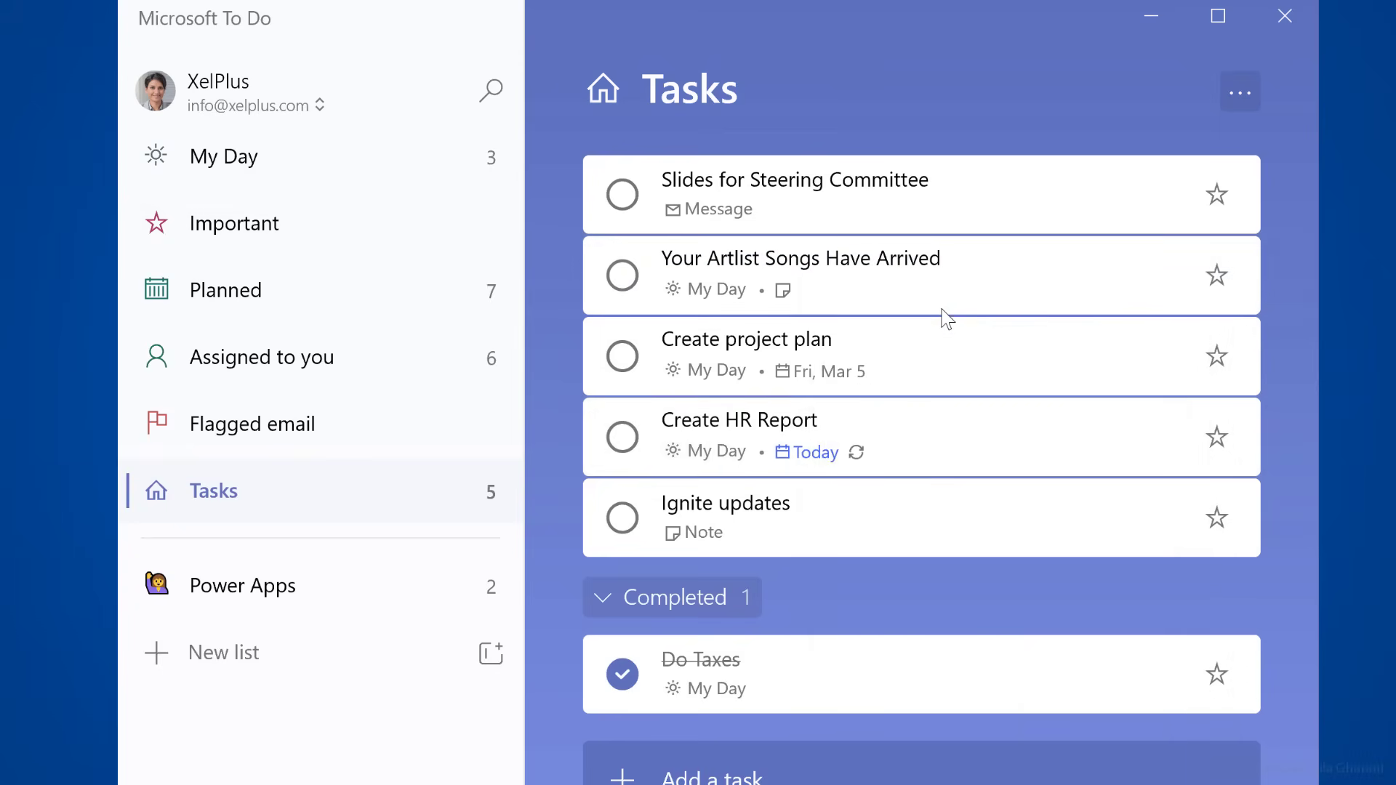